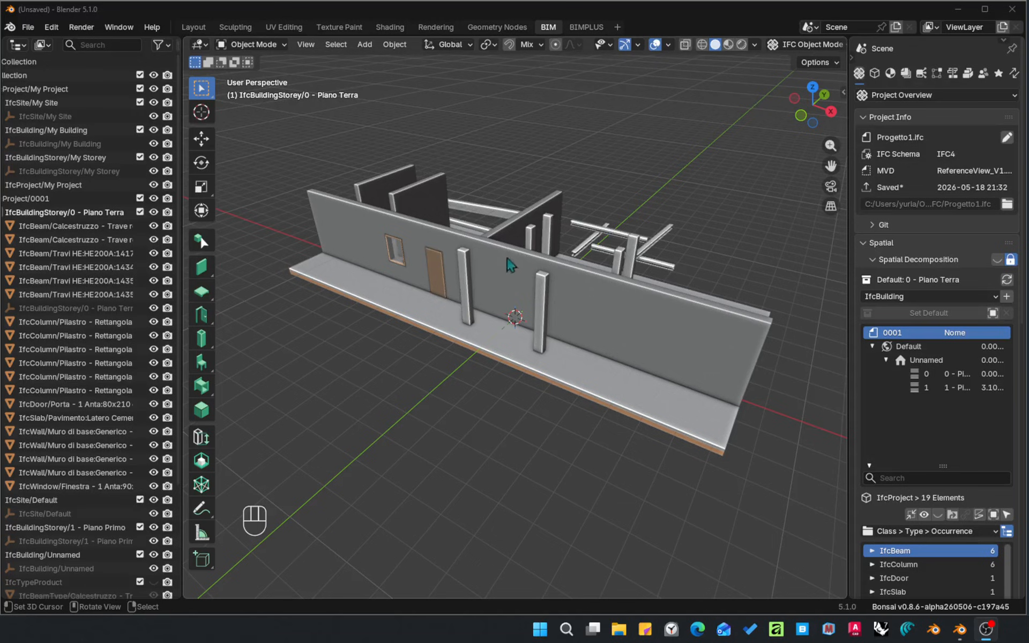
- Select the rectangular column nearest the door and show its geometry and material properties
{"action": "left_click", "coordinate": [466, 276]}
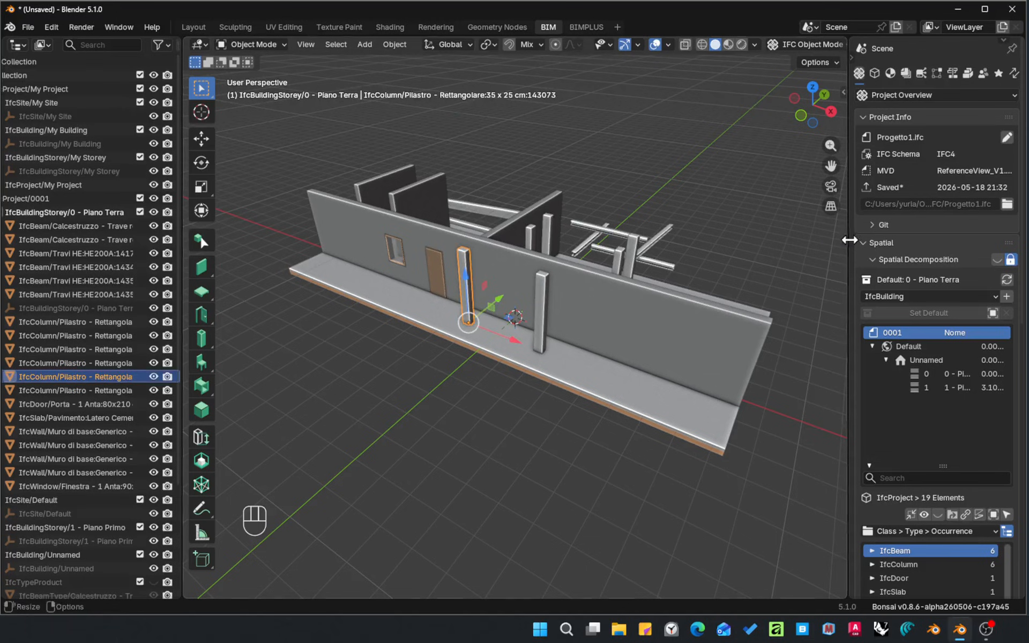
{"action": "left_click_drag", "start_coordinate": [848, 242], "coordinate": [818, 241]}
{"action": "middle_click_drag", "start_coordinate": [586, 298], "coordinate": [487, 302]}
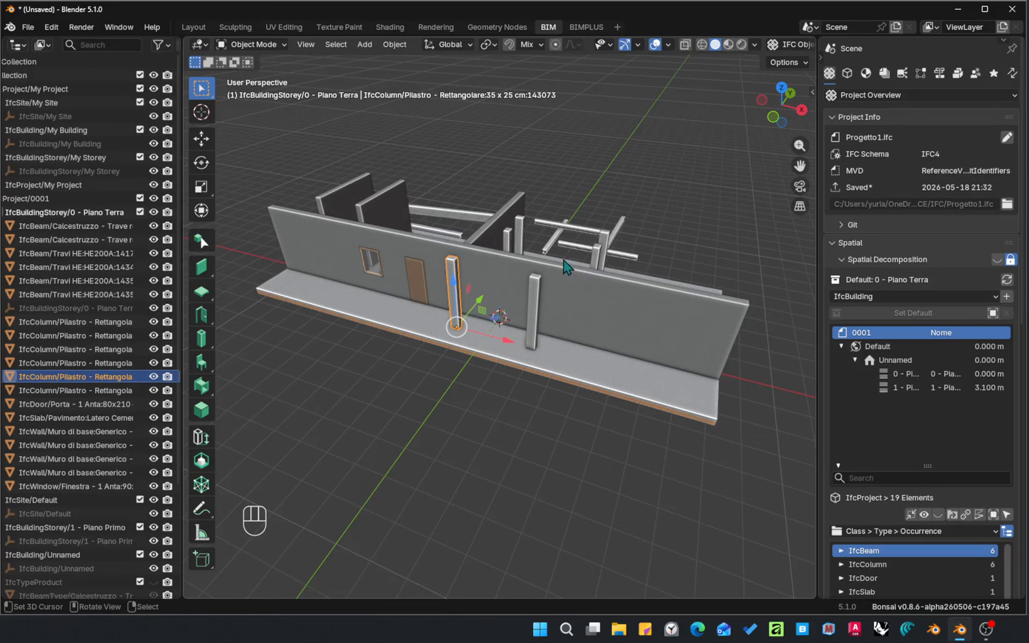
{"action": "middle_click_drag", "start_coordinate": [562, 261], "coordinate": [567, 282], "text": "shift"}
{"action": "scroll", "coordinate": [584, 302], "scroll_direction": "up", "scroll_amount": 1}
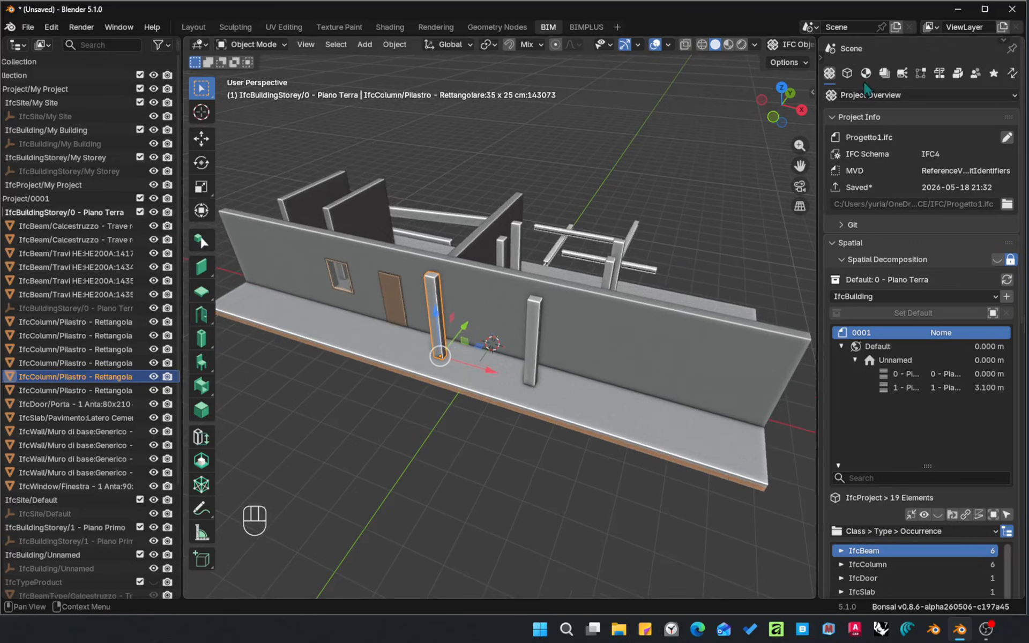
{"action": "left_click", "coordinate": [866, 75]}
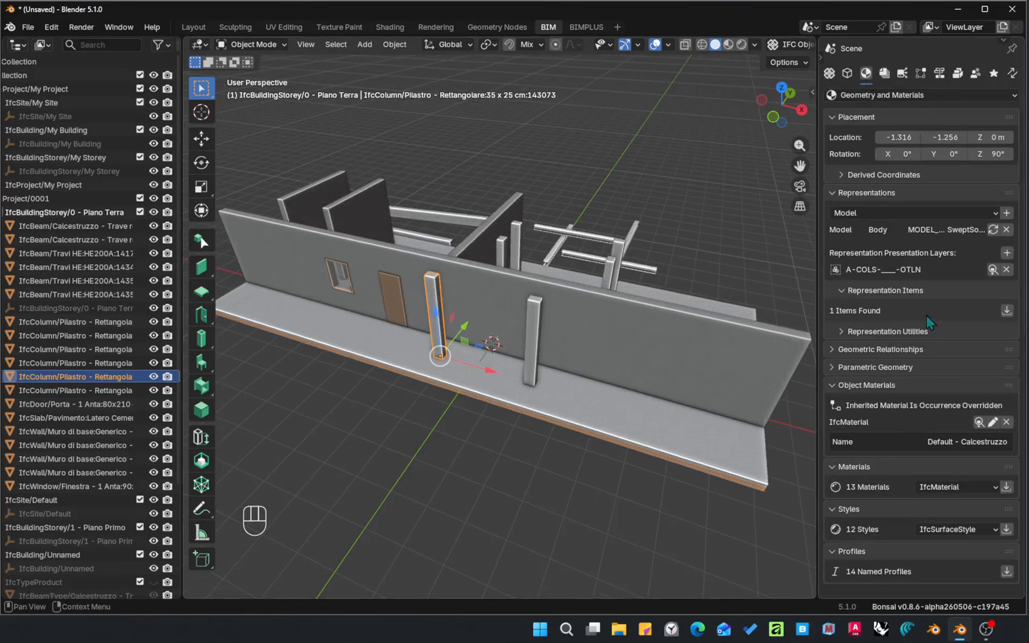
{"action": "left_click_drag", "start_coordinate": [820, 379], "coordinate": [793, 375]}
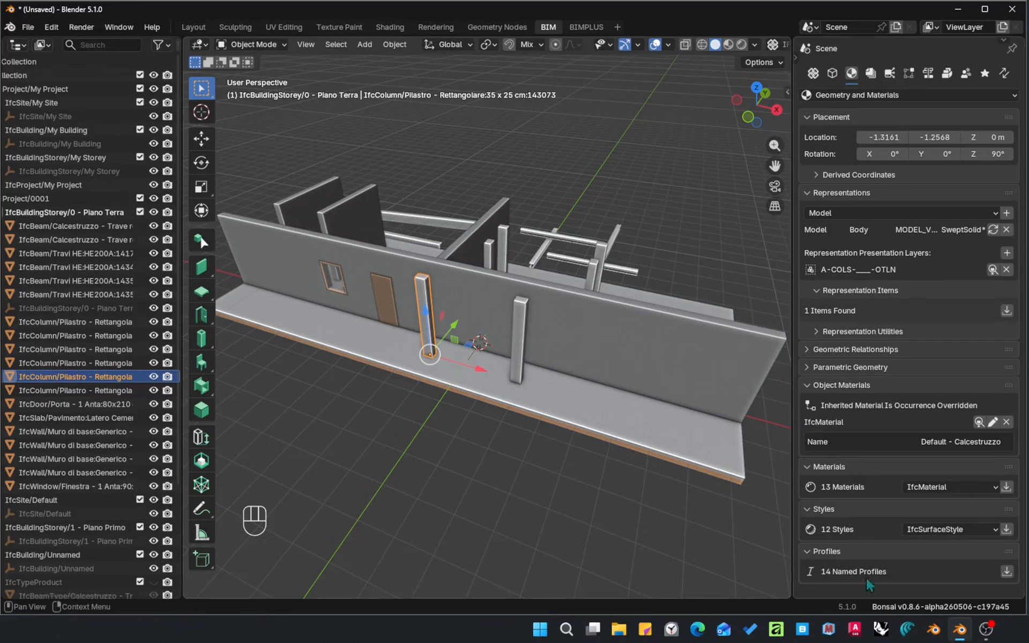
- Activate the Multi Object Tool, deselect all elements and check the available beam types
{"action": "middle_click_drag", "start_coordinate": [444, 360], "coordinate": [424, 351]}
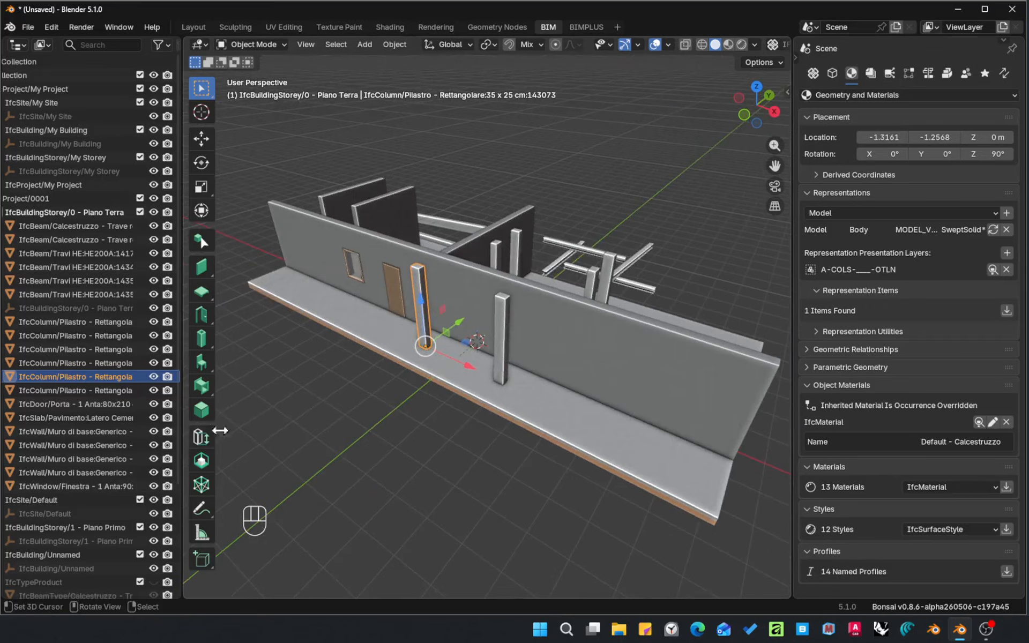
{"action": "left_click", "coordinate": [203, 413]}
{"action": "key", "text": "alt+a"}
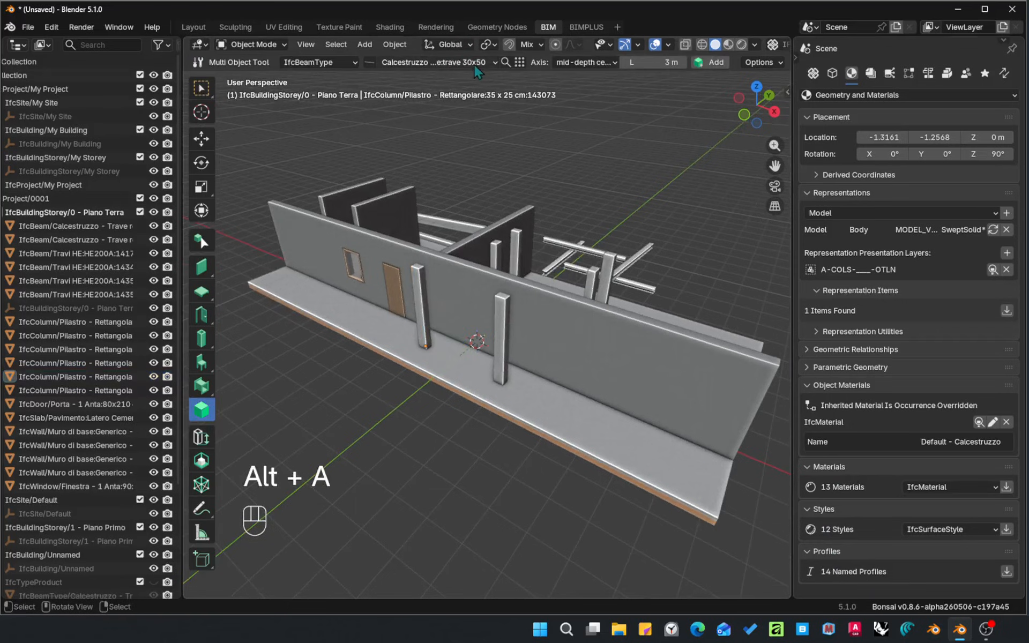
{"action": "left_click", "coordinate": [481, 64]}
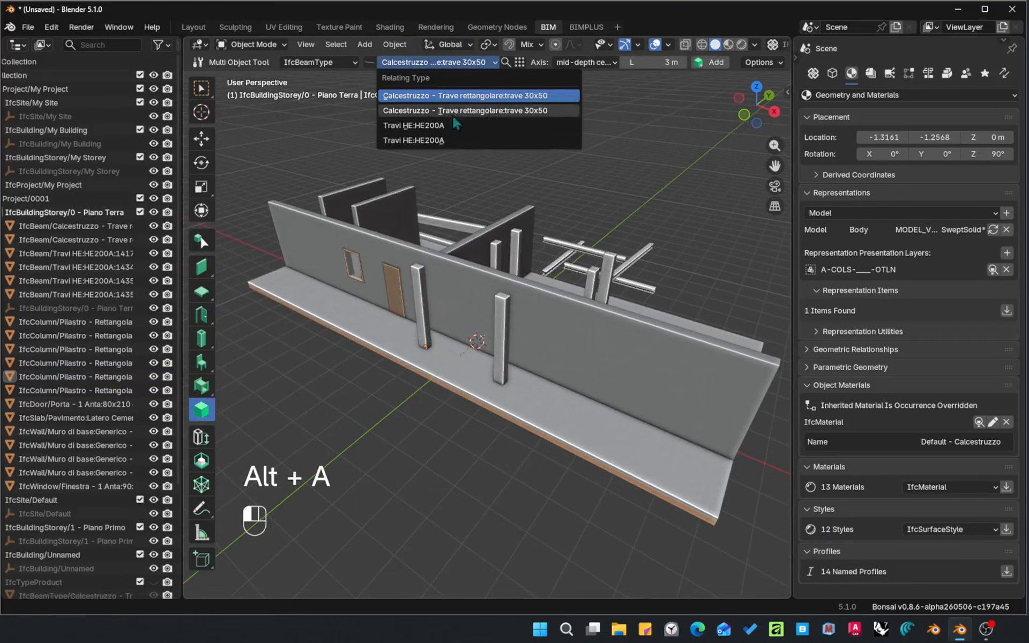
{"action": "key", "text": "Escape"}
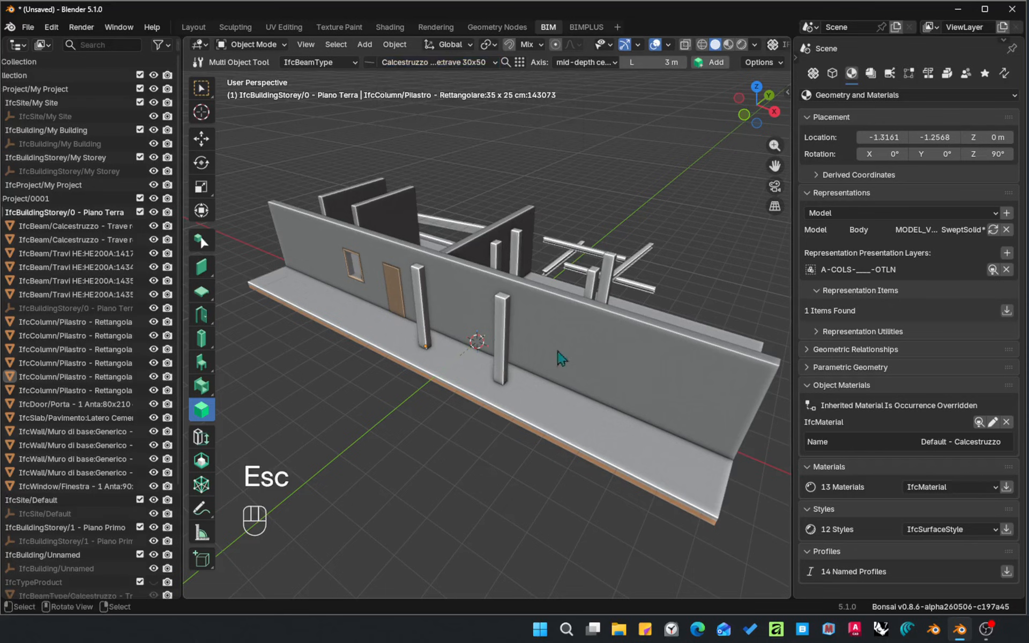
- Load the project's named profiles and look through the profile list
{"action": "left_click", "coordinate": [1007, 571]}
{"action": "scroll", "coordinate": [864, 547], "scroll_direction": "down", "scroll_amount": 10}
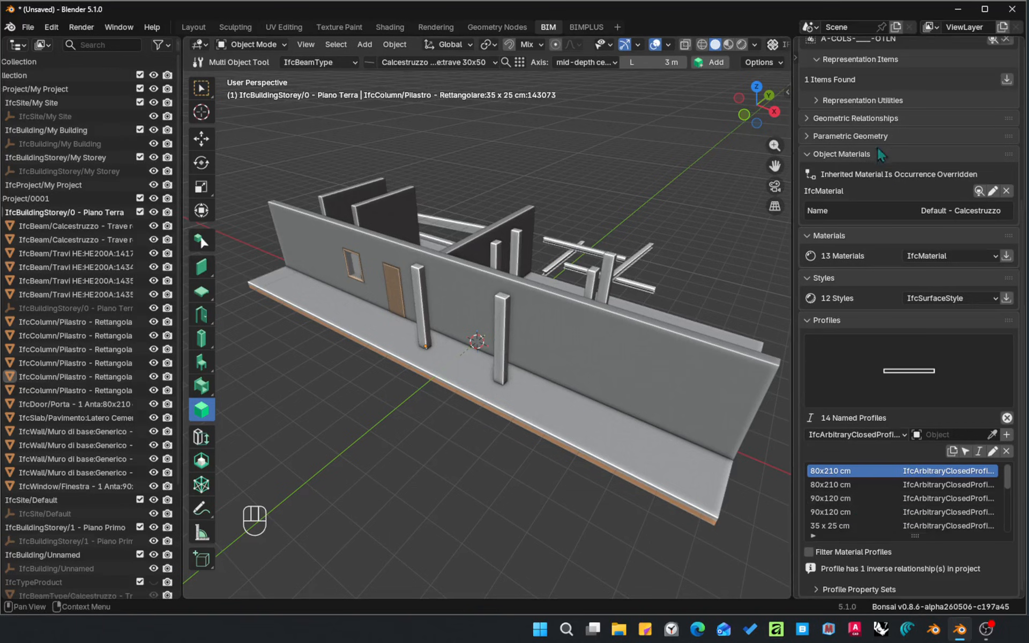
{"action": "scroll", "coordinate": [908, 137], "scroll_direction": "up", "scroll_amount": 5}
{"action": "scroll", "coordinate": [907, 136], "scroll_direction": "up", "scroll_amount": 2}
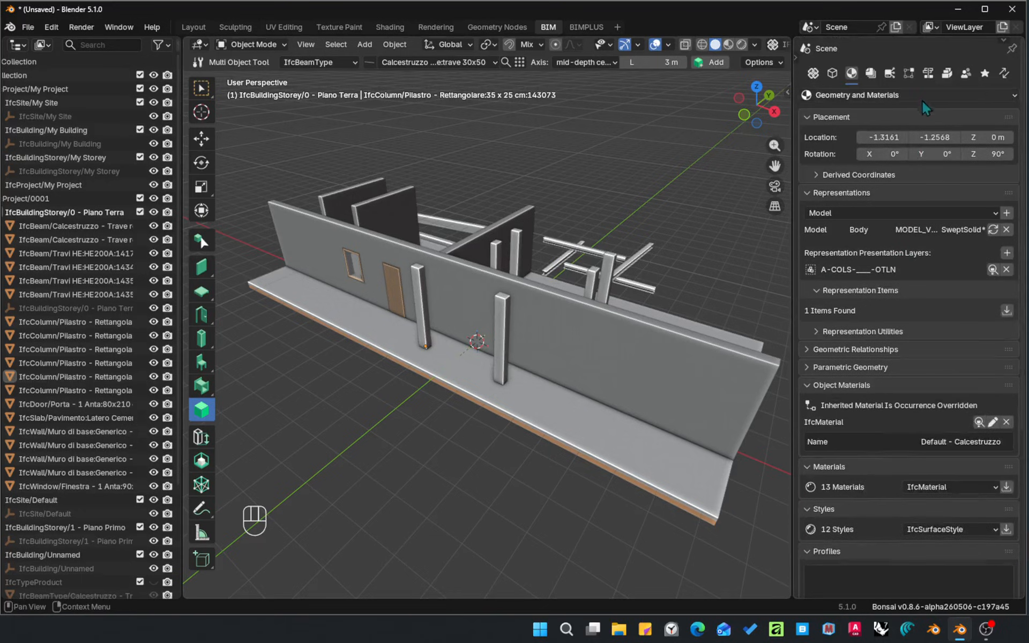
- Set up an IFC patch with the ExtractElements recipe, loading the model from memory
{"action": "left_click", "coordinate": [966, 75]}
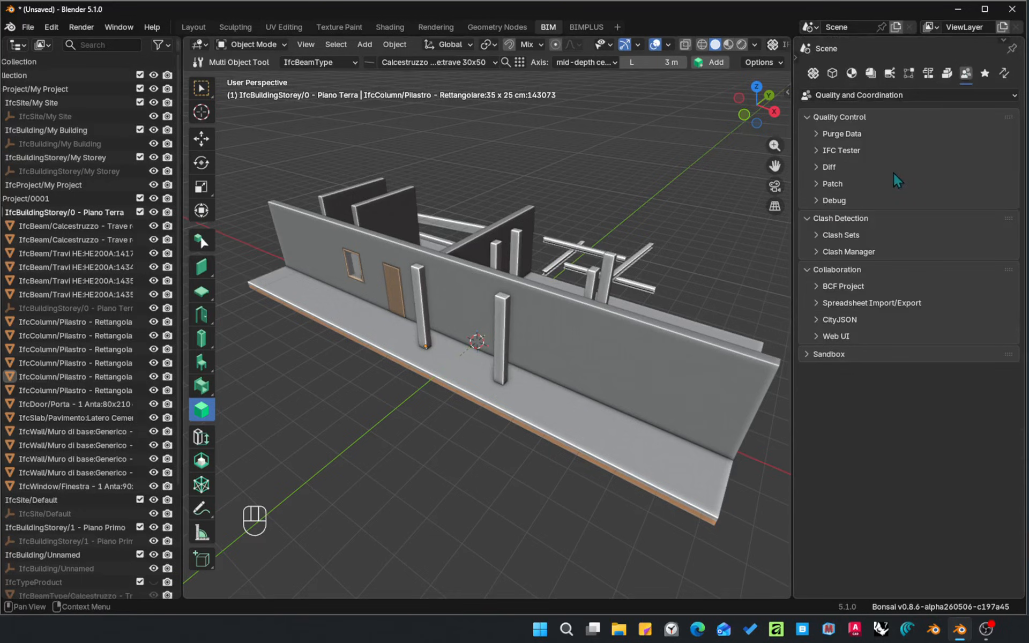
{"action": "left_click", "coordinate": [825, 184]}
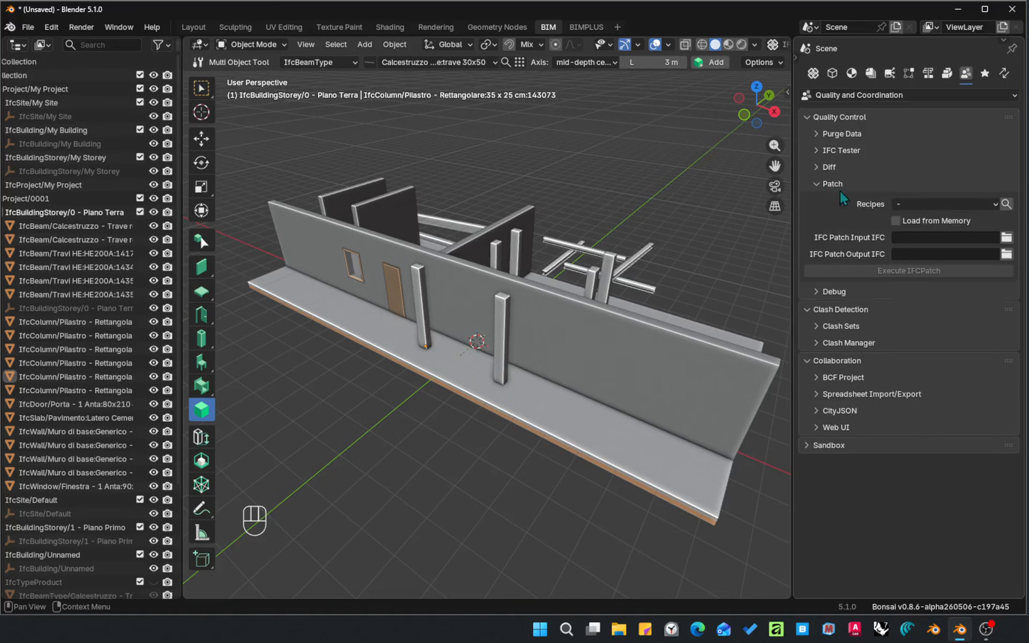
{"action": "left_click", "coordinate": [897, 221]}
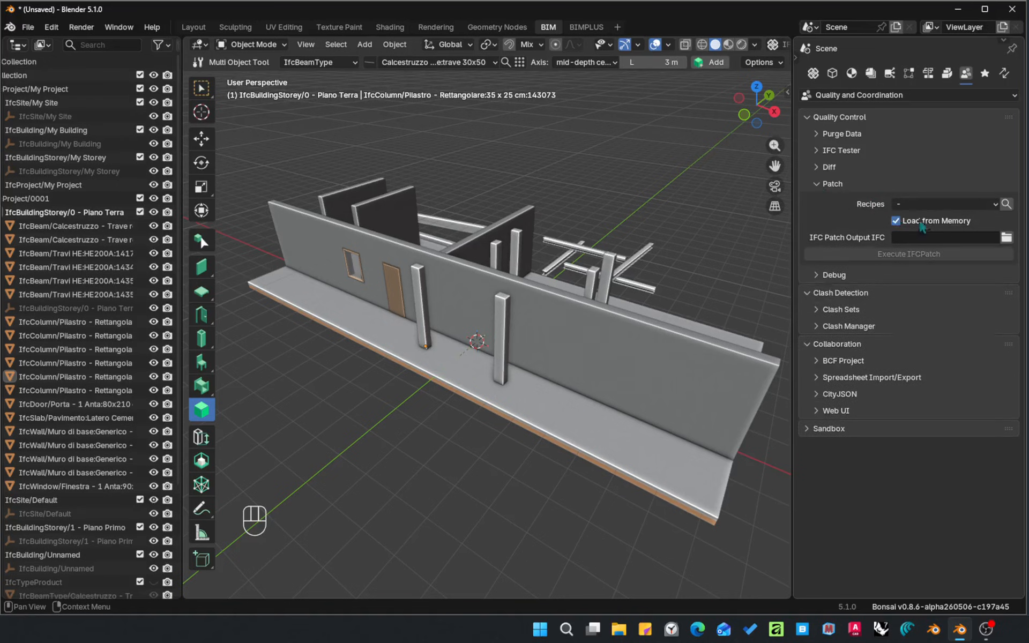
{"action": "left_click", "coordinate": [930, 204]}
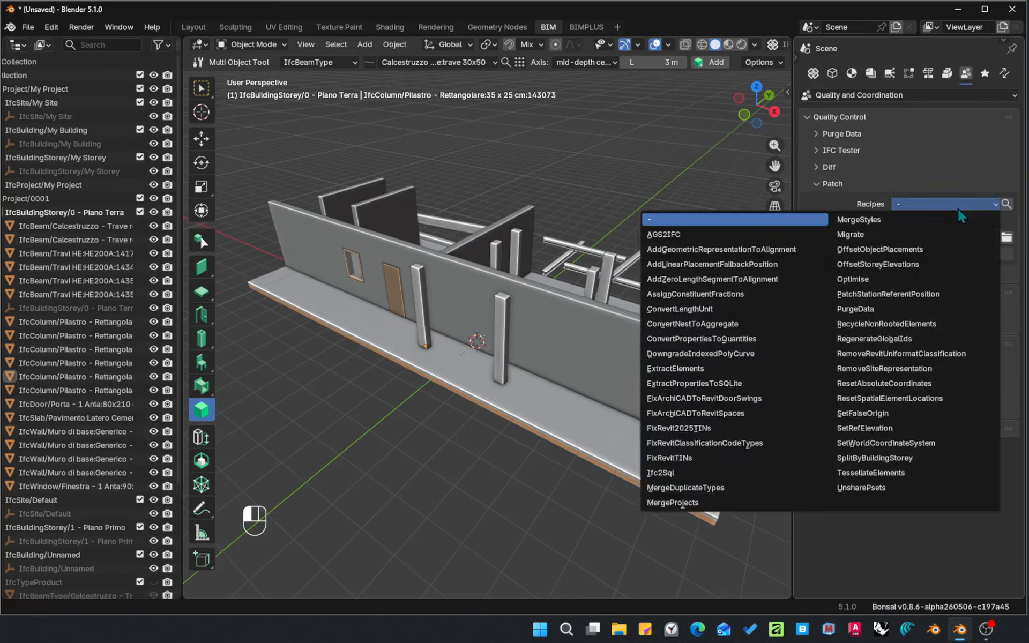
{"action": "left_click", "coordinate": [667, 370]}
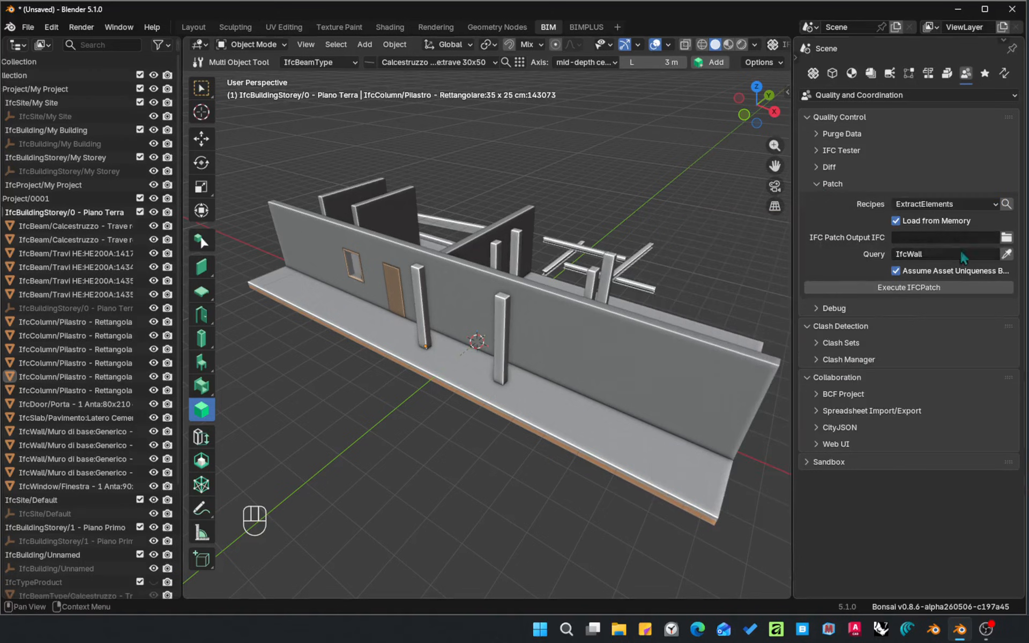
- Select all model elements and fill the patch query from the selection
{"action": "scroll", "coordinate": [544, 317], "scroll_direction": "down", "scroll_amount": 3}
{"action": "key", "text": "a"}
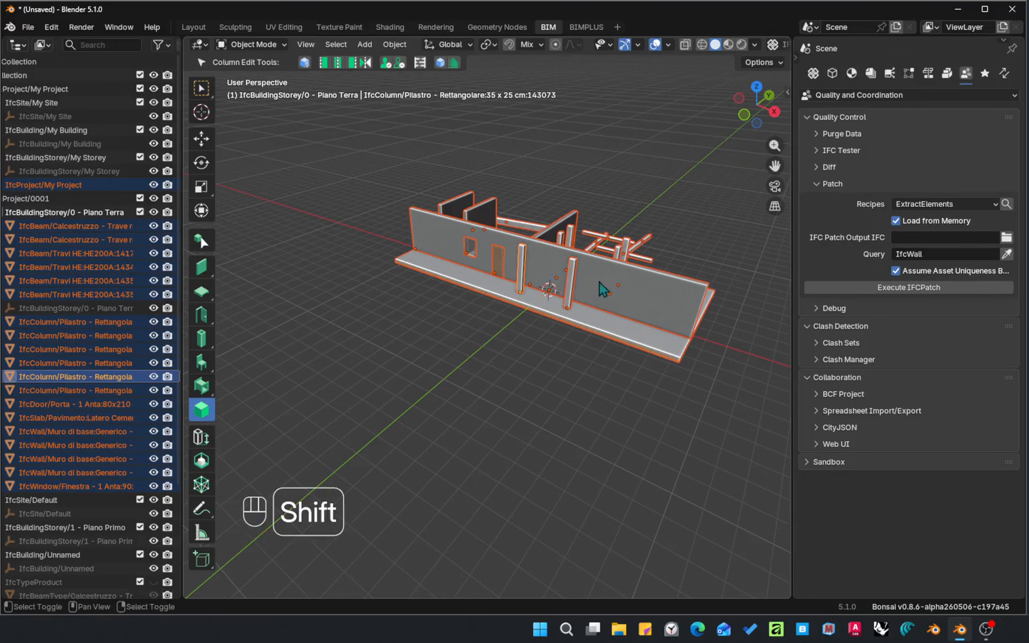
{"action": "left_click", "coordinate": [1006, 255]}
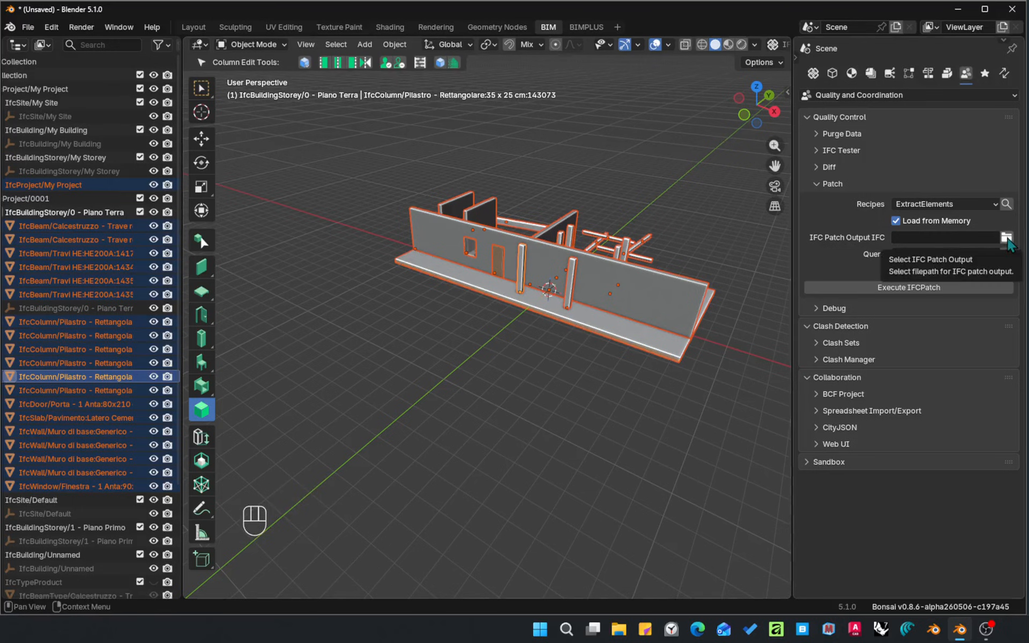
- Set the patch output to Extracted.ifc in the IFC folder, overwriting the existing file, and execute the patch
{"action": "left_click", "coordinate": [1007, 238]}
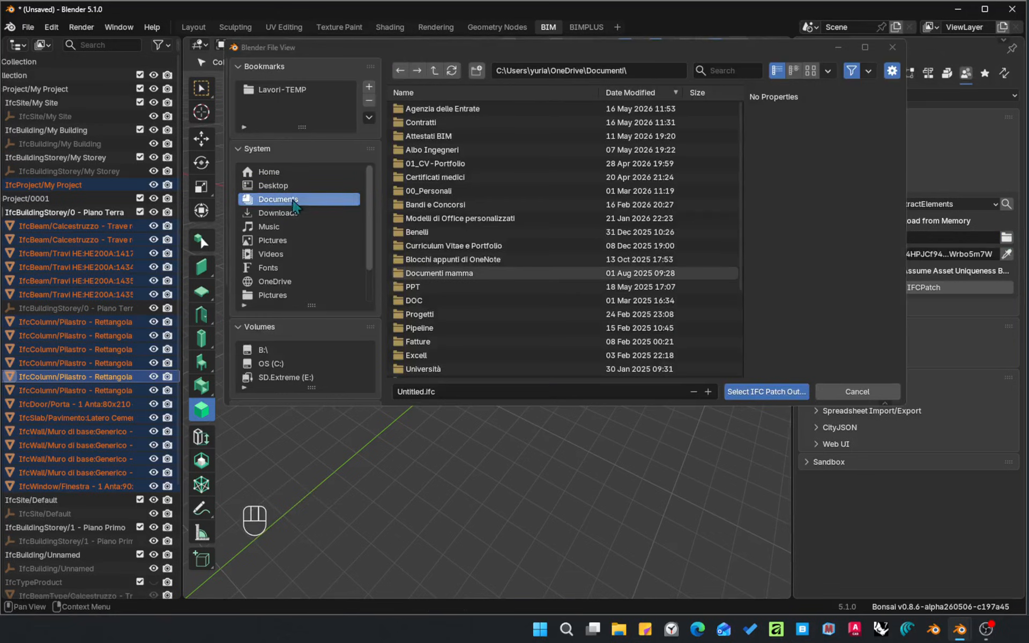
{"action": "scroll", "coordinate": [286, 366], "scroll_direction": "down", "scroll_amount": 3}
{"action": "left_click", "coordinate": [270, 352]}
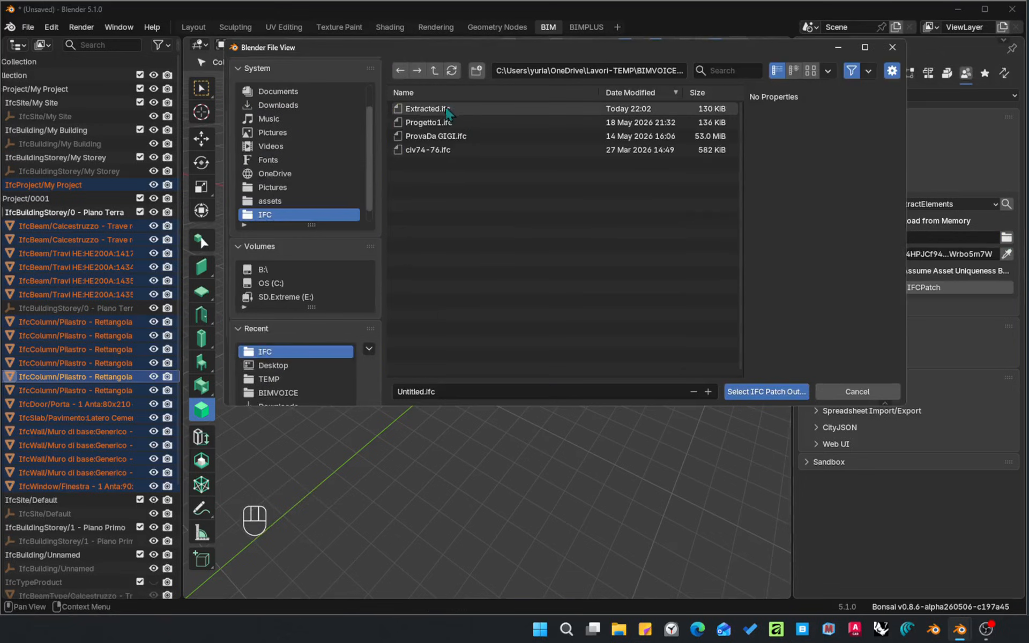
{"action": "left_click", "coordinate": [426, 109]}
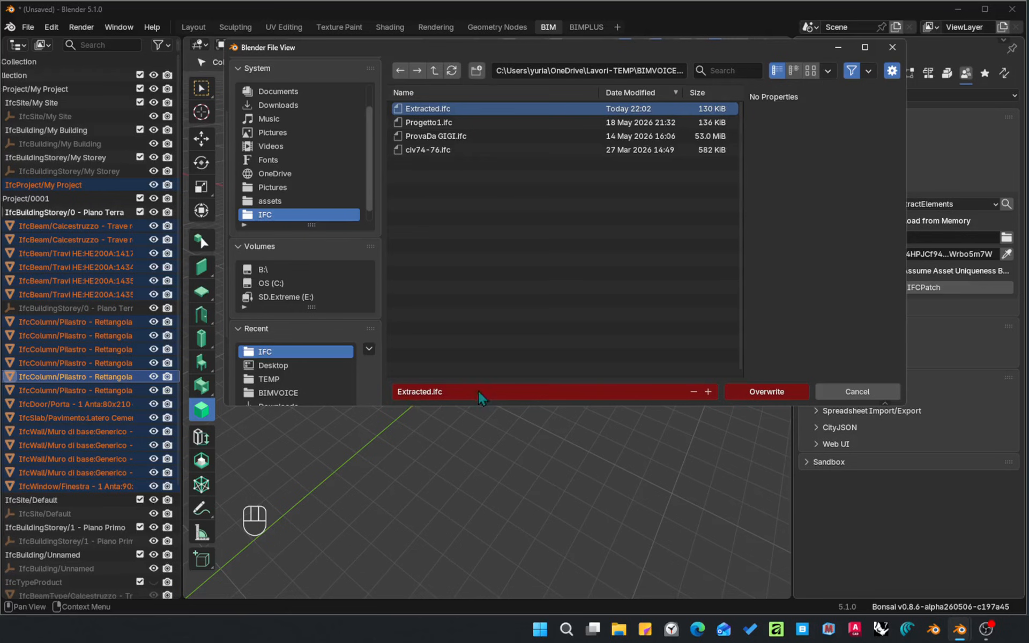
{"action": "left_click", "coordinate": [766, 392]}
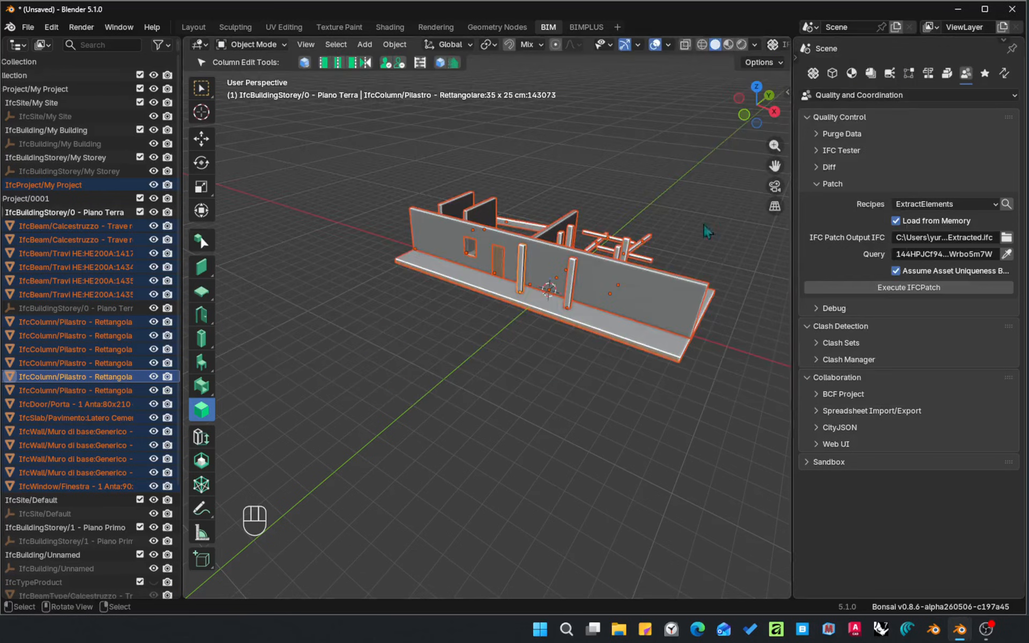
{"action": "left_click", "coordinate": [894, 289]}
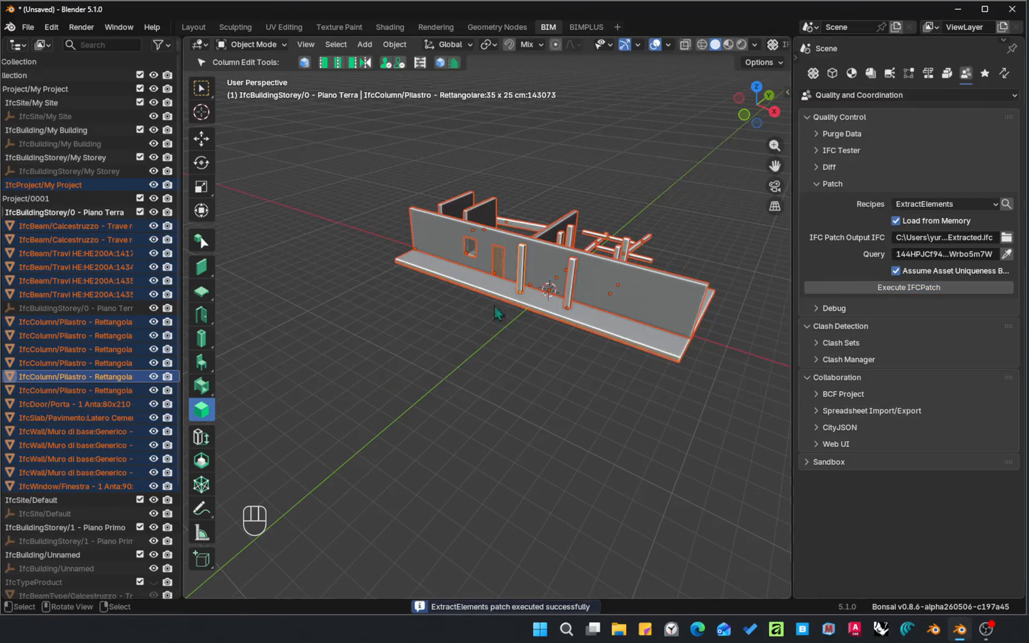
- Open the IFC project Extracted.ifc from the IFC folder as a fresh session
{"action": "left_click", "coordinate": [28, 27]}
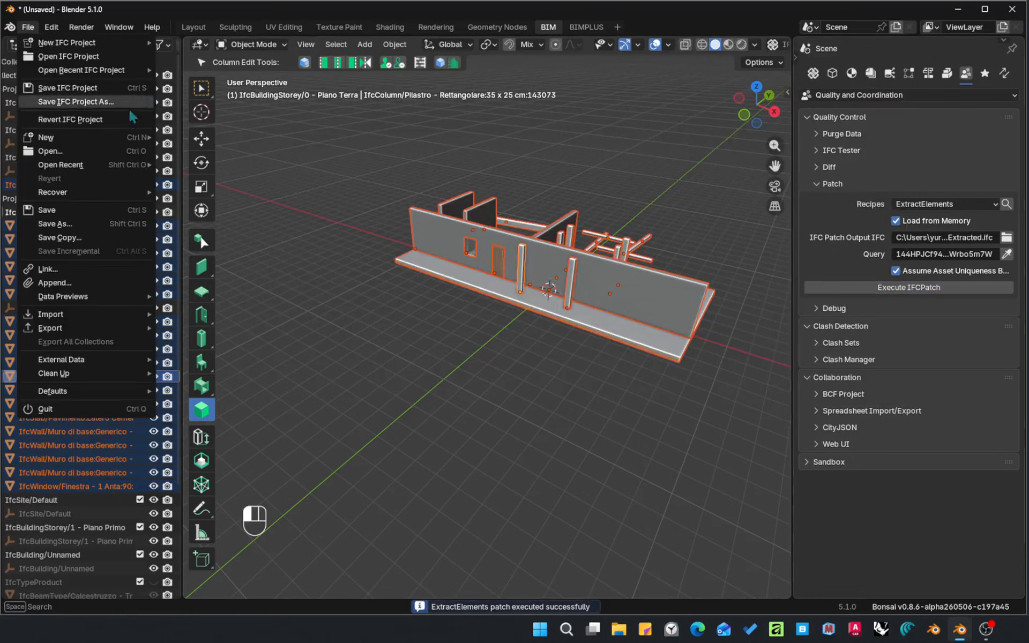
{"action": "left_click", "coordinate": [80, 57]}
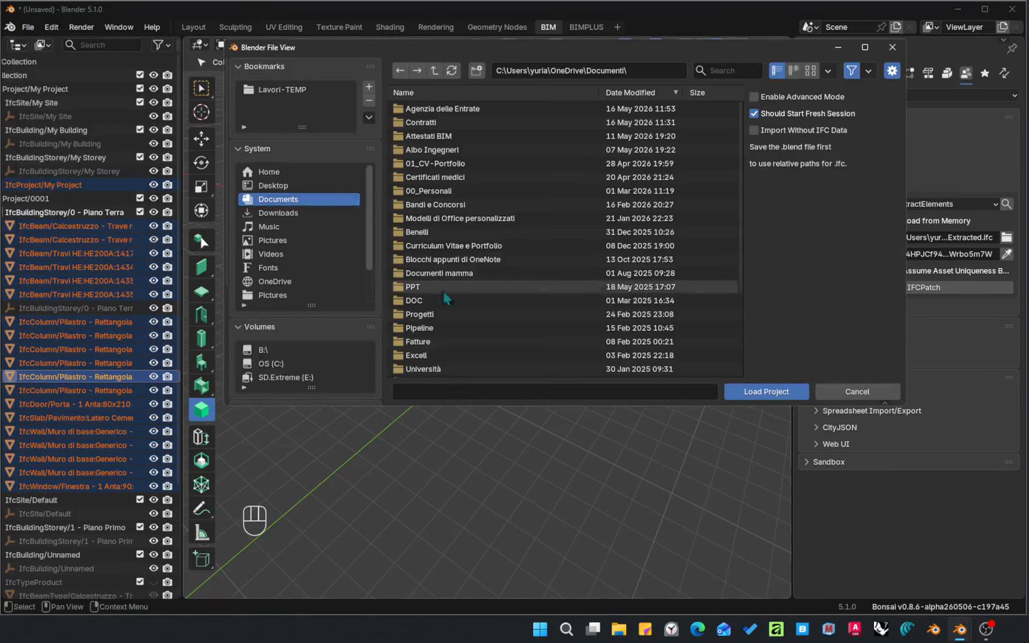
{"action": "scroll", "coordinate": [268, 379], "scroll_direction": "down", "scroll_amount": 2}
{"action": "left_click", "coordinate": [265, 352]}
{"action": "left_click", "coordinate": [431, 110]}
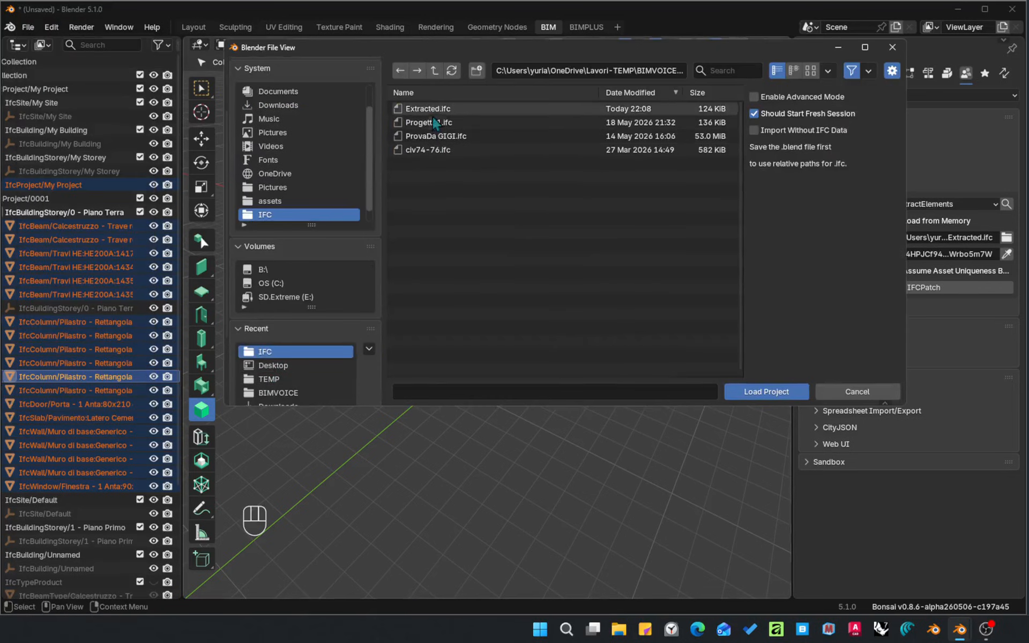
{"action": "left_click", "coordinate": [772, 394]}
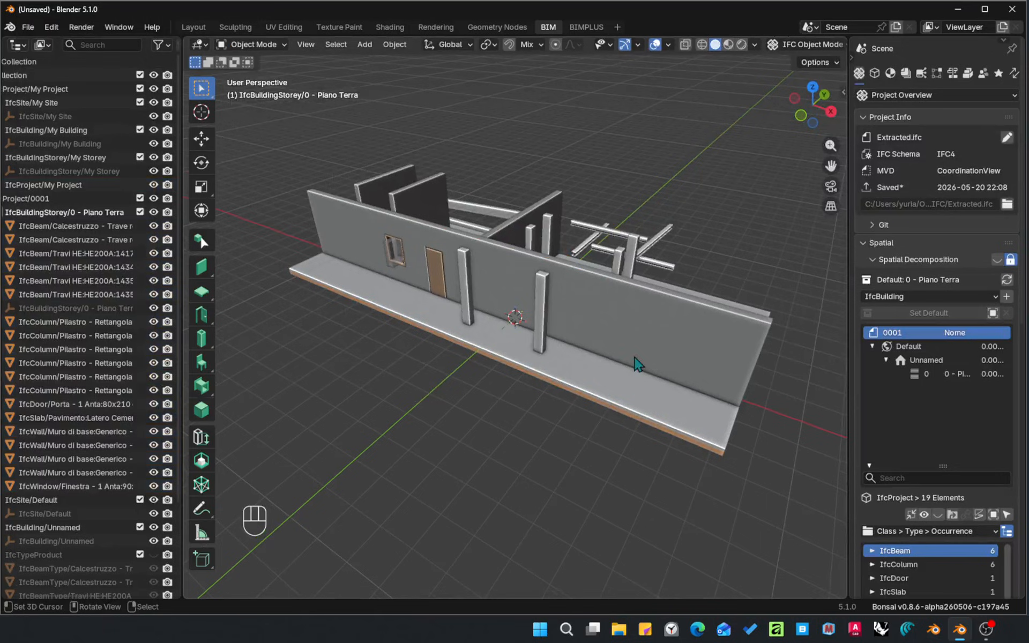
- Switch to the BIMPLUS workspace and enable the Screencast Keys display there, collapsing its settings
{"action": "left_click", "coordinate": [586, 26]}
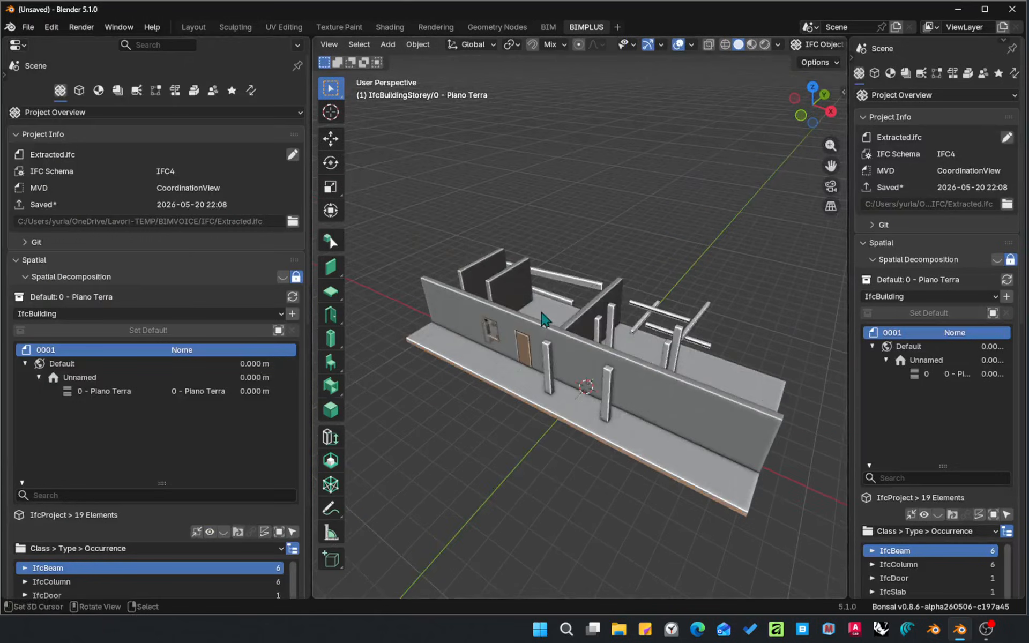
{"action": "key", "text": "n"}
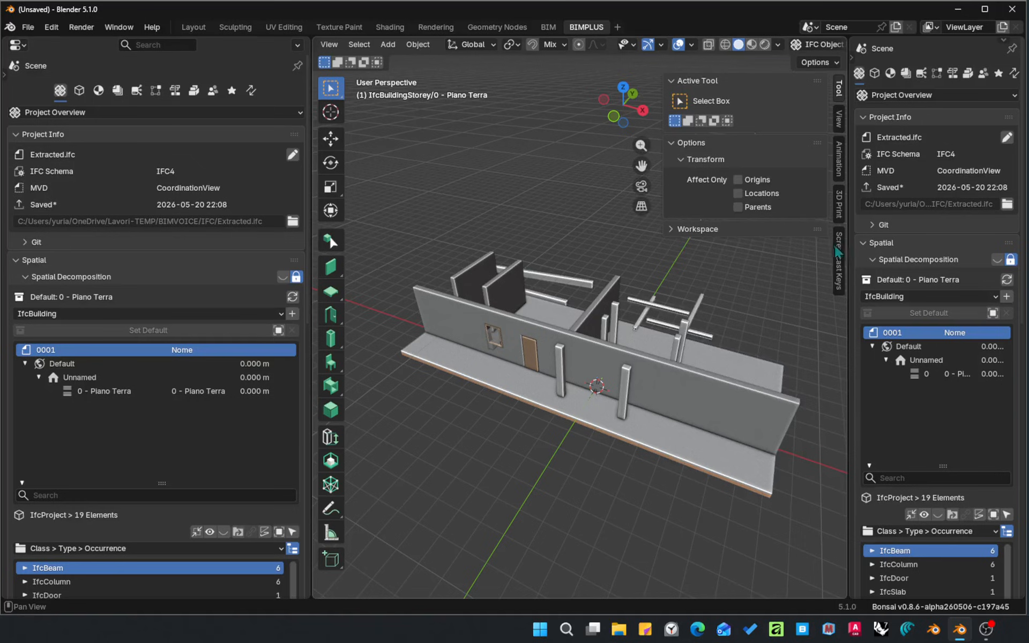
{"action": "left_click", "coordinate": [838, 250]}
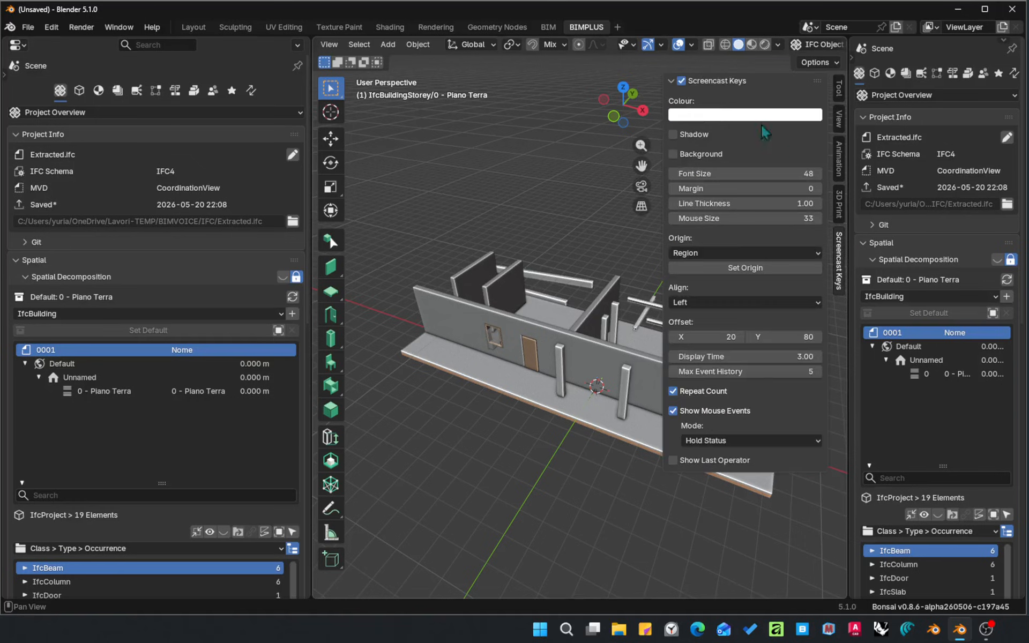
{"action": "left_click", "coordinate": [681, 80]}
{"action": "left_click", "coordinate": [671, 81]}
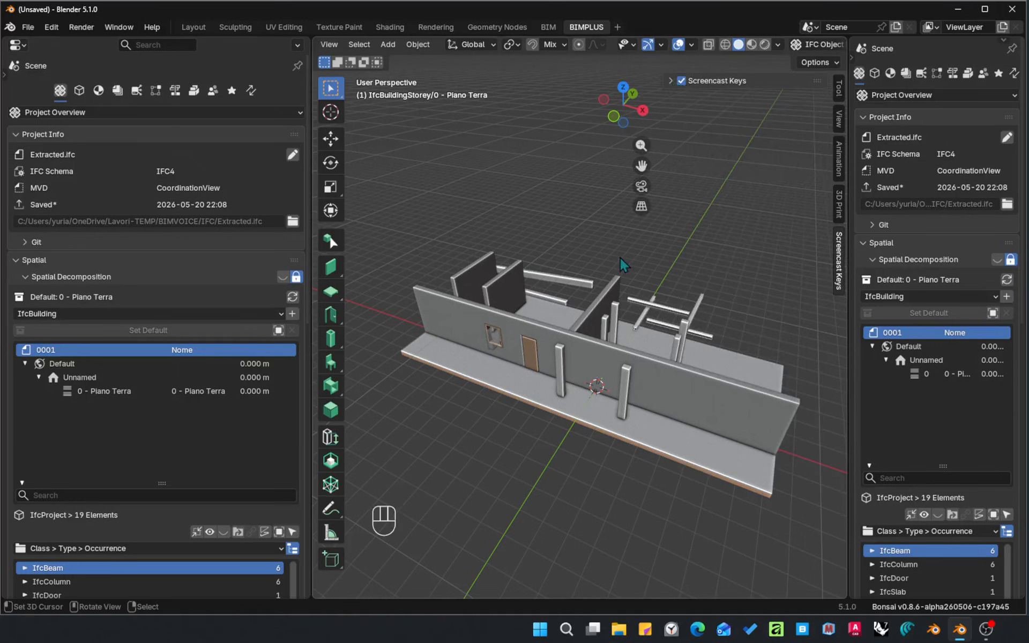
{"action": "key", "text": "n"}
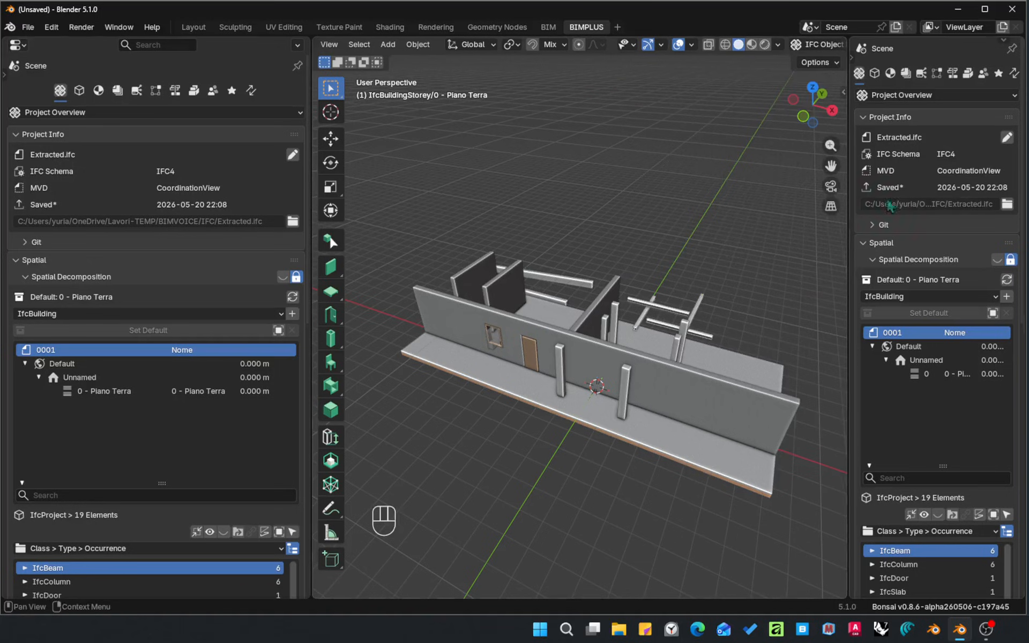
- Widen the properties area and load the extracted project's named profiles under Geometry and Materials
{"action": "left_click_drag", "start_coordinate": [855, 236], "coordinate": [801, 235]}
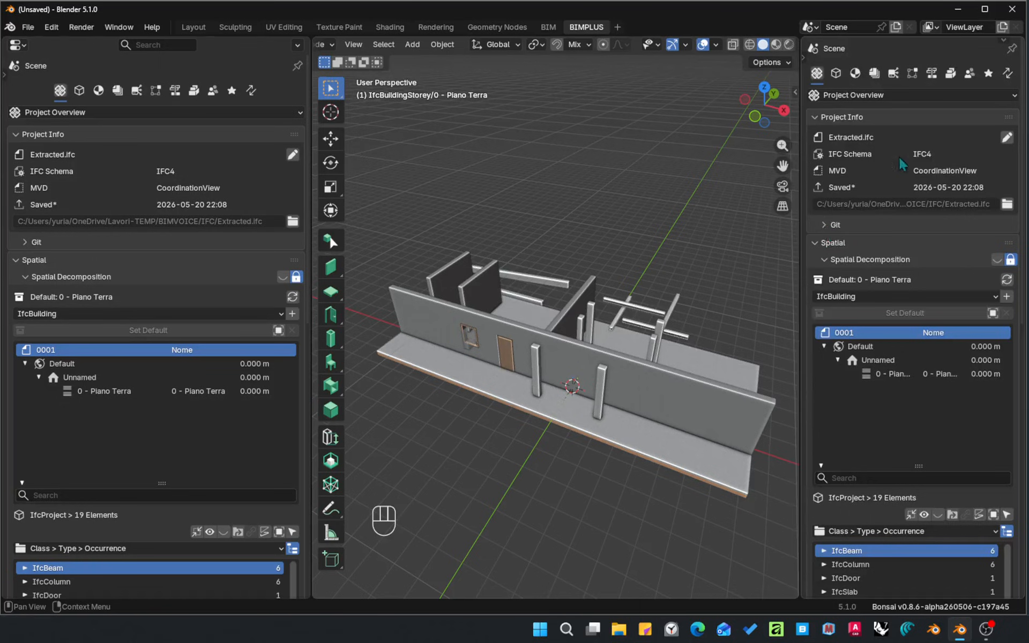
{"action": "scroll", "coordinate": [902, 180], "scroll_direction": "down", "scroll_amount": 6}
{"action": "scroll", "coordinate": [903, 182], "scroll_direction": "up", "scroll_amount": 6}
{"action": "left_click", "coordinate": [855, 73]}
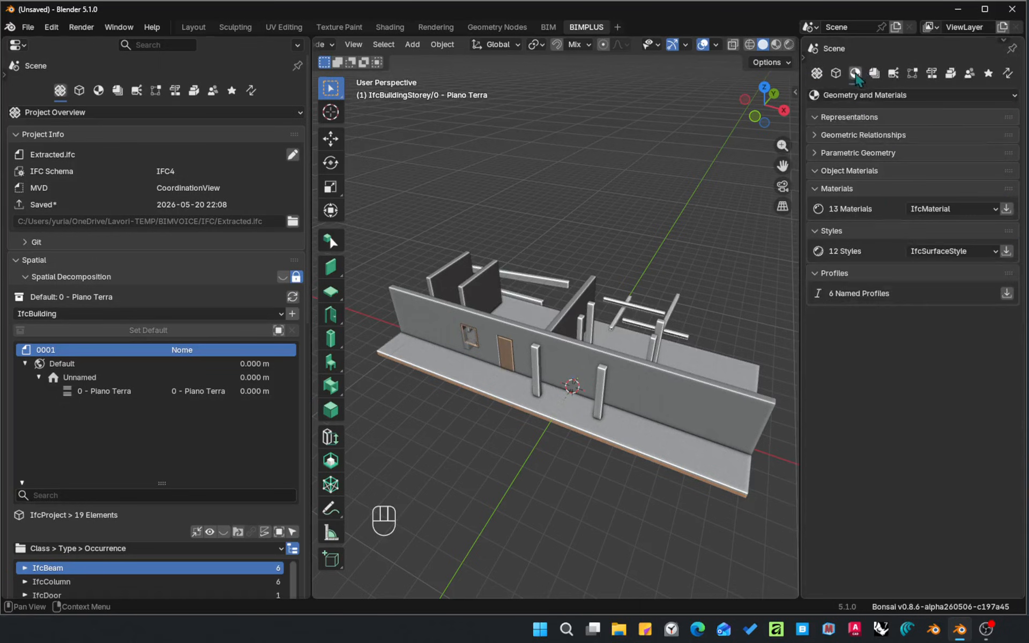
{"action": "left_click", "coordinate": [1008, 293]}
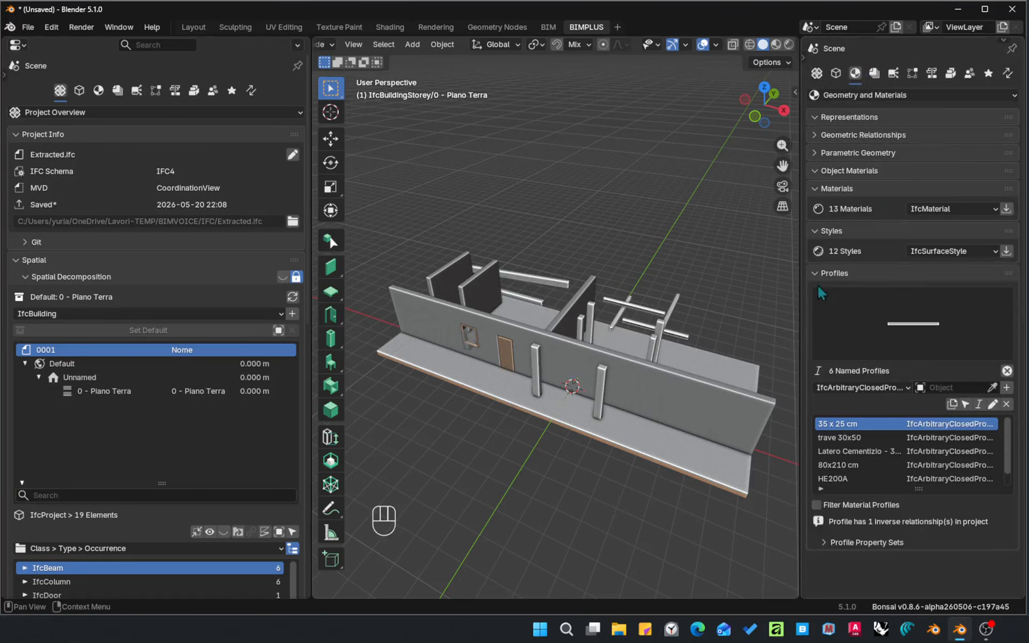
- Review the full list of named profiles in the extracted project, enlarging the list, and close the profile editor
{"action": "scroll", "coordinate": [882, 461], "scroll_direction": "down", "scroll_amount": 1}
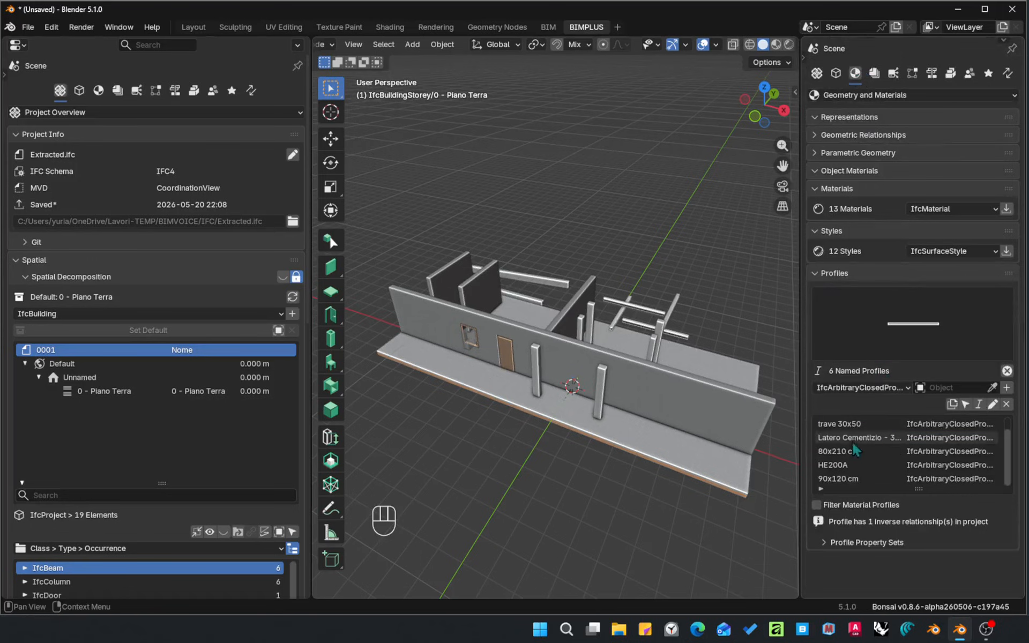
{"action": "scroll", "coordinate": [882, 465], "scroll_direction": "up", "scroll_amount": 1}
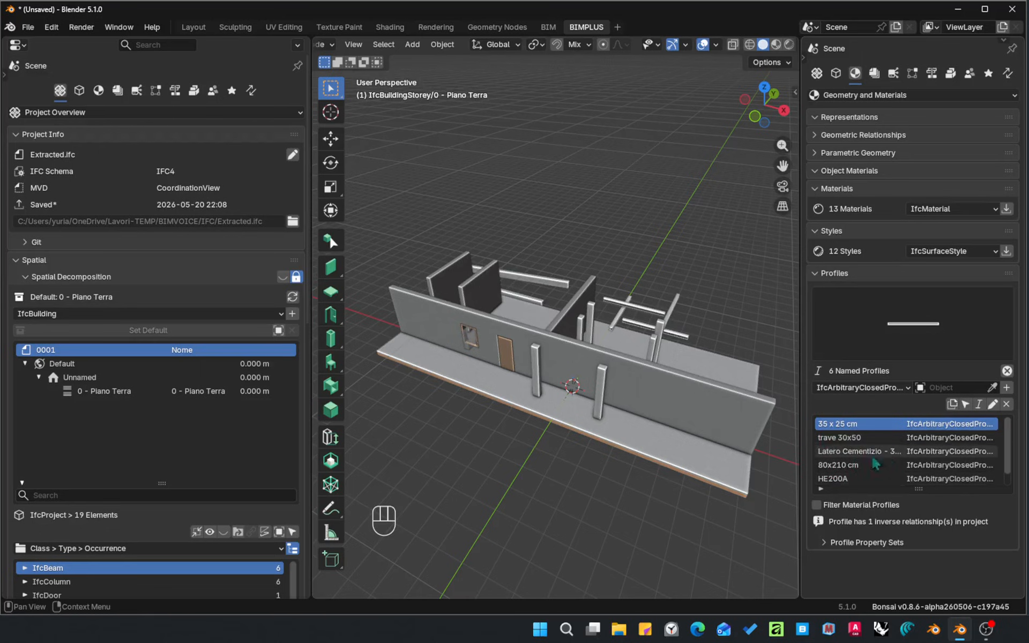
{"action": "left_click_drag", "start_coordinate": [915, 489], "coordinate": [918, 515]}
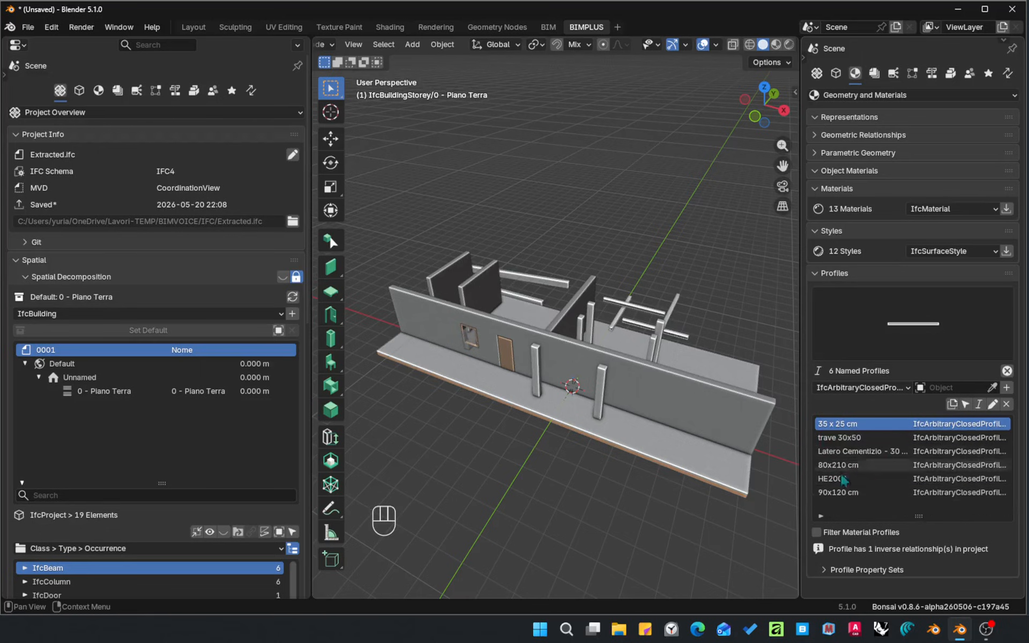
{"action": "left_click", "coordinate": [1007, 371]}
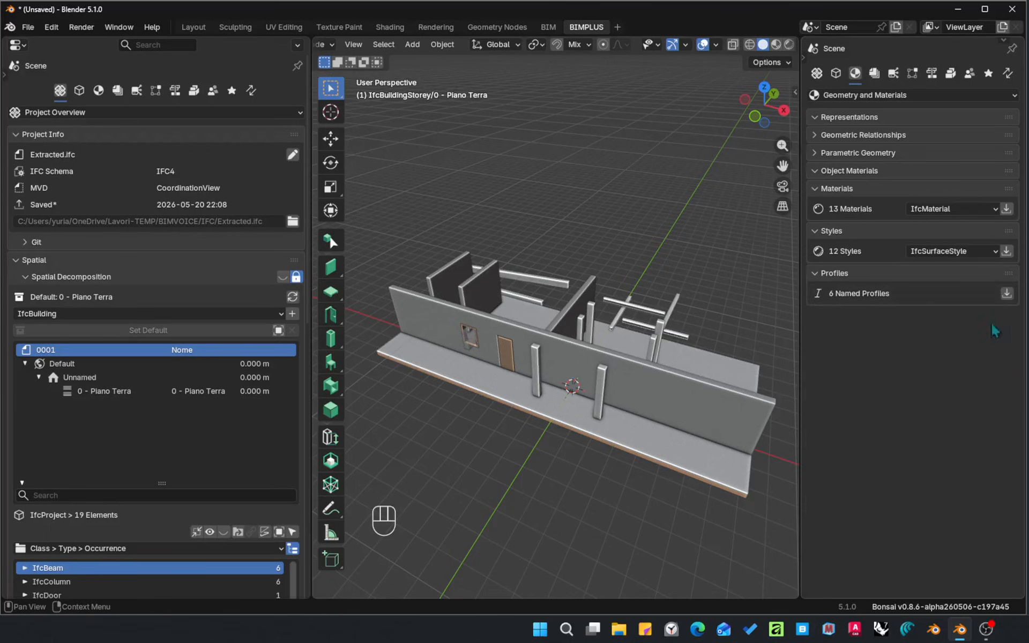
- Select the 35 x 25 cm rectangular column in front of the long wall
{"action": "scroll", "coordinate": [651, 356], "scroll_direction": "up", "scroll_amount": 4}
{"action": "middle_click_drag", "start_coordinate": [612, 385], "coordinate": [543, 351], "text": "shift"}
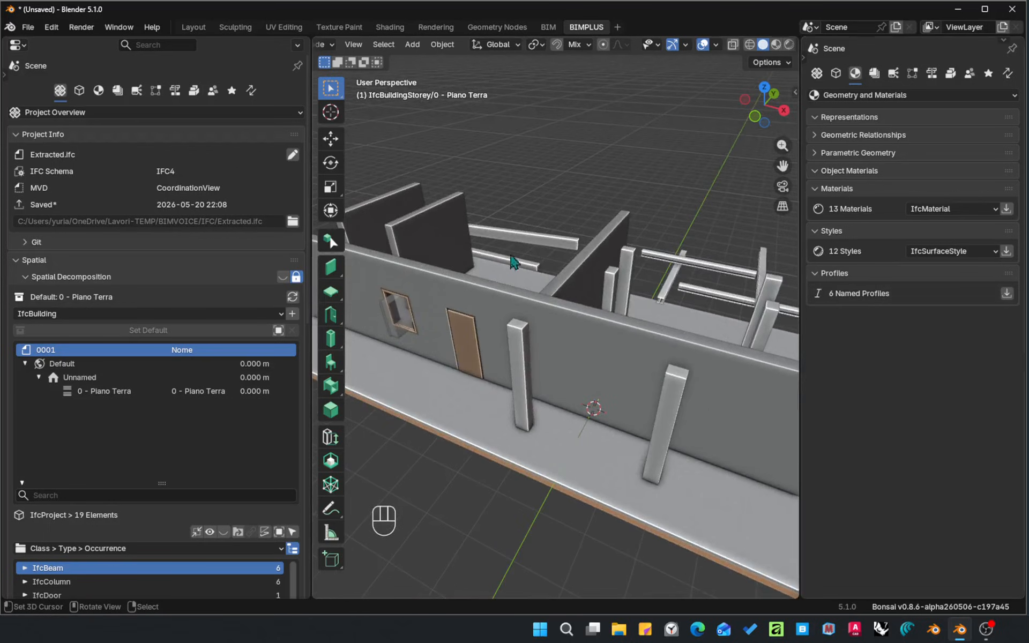
{"action": "scroll", "coordinate": [302, 175], "scroll_direction": "down", "scroll_amount": 5}
{"action": "scroll", "coordinate": [687, 394], "scroll_direction": "down", "scroll_amount": 3}
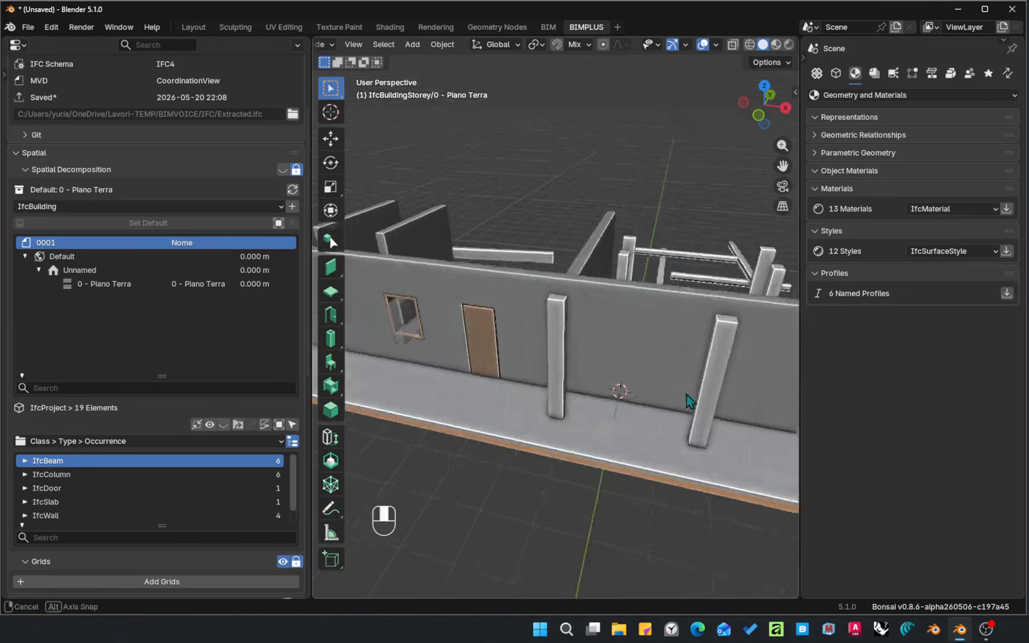
{"action": "middle_click_drag", "start_coordinate": [689, 394], "coordinate": [674, 376], "text": "shift"}
{"action": "left_click", "coordinate": [694, 363]}
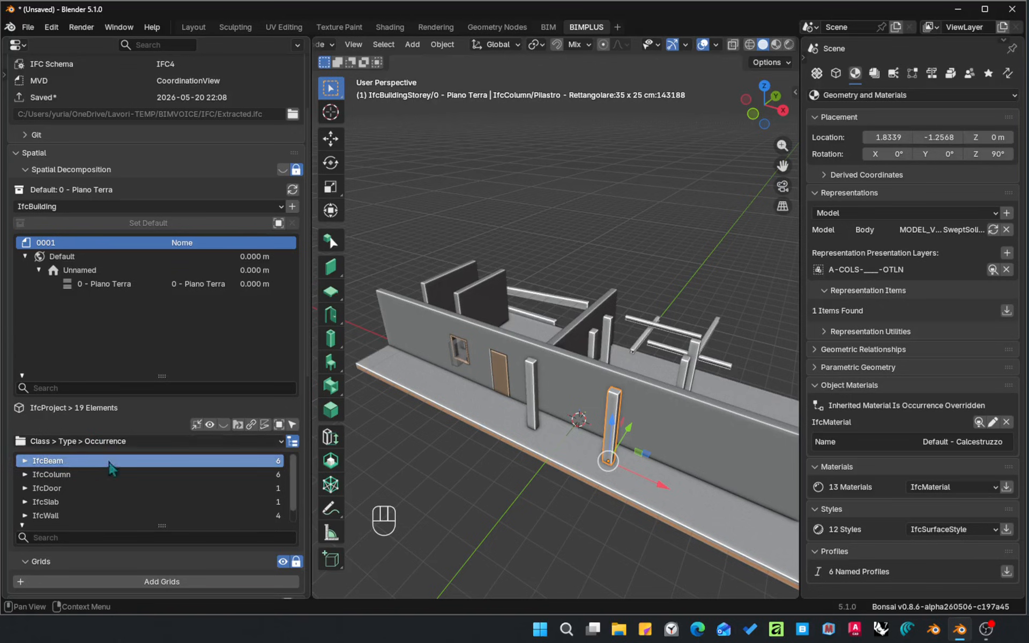
- Select all IfcColumn elements of the project and isolate them by hiding every other object
{"action": "key", "text": "alt"}
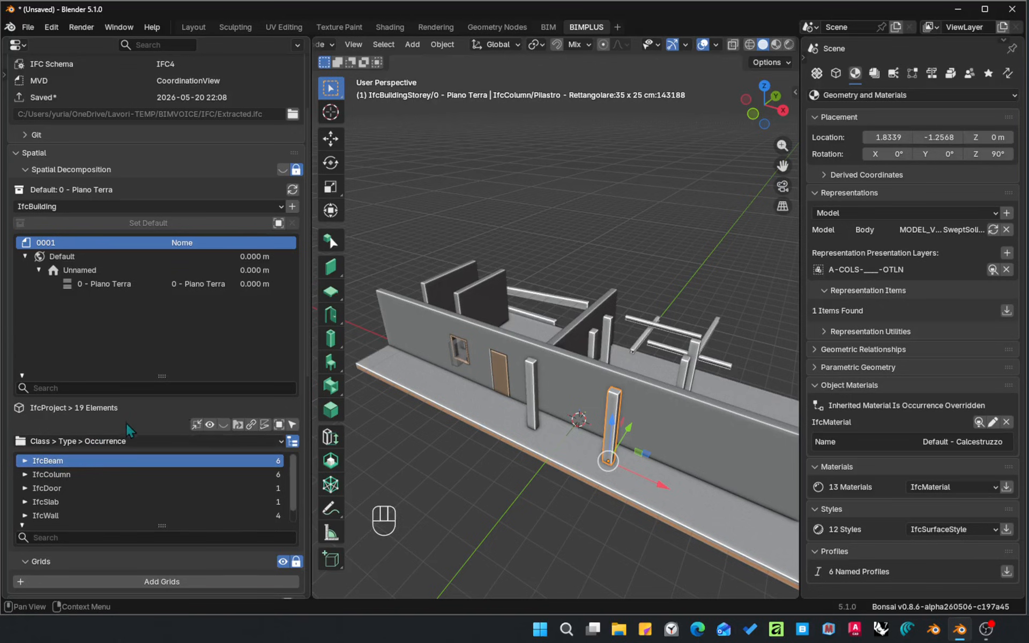
{"action": "left_click", "coordinate": [61, 475]}
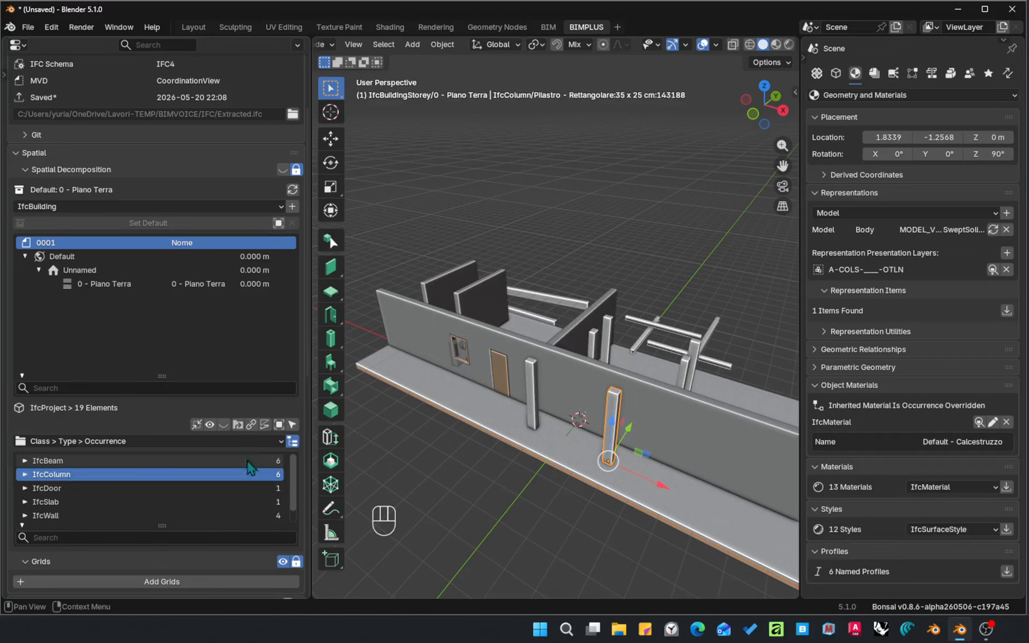
{"action": "left_click", "coordinate": [293, 428]}
{"action": "middle_click_drag", "start_coordinate": [573, 406], "coordinate": [627, 384]}
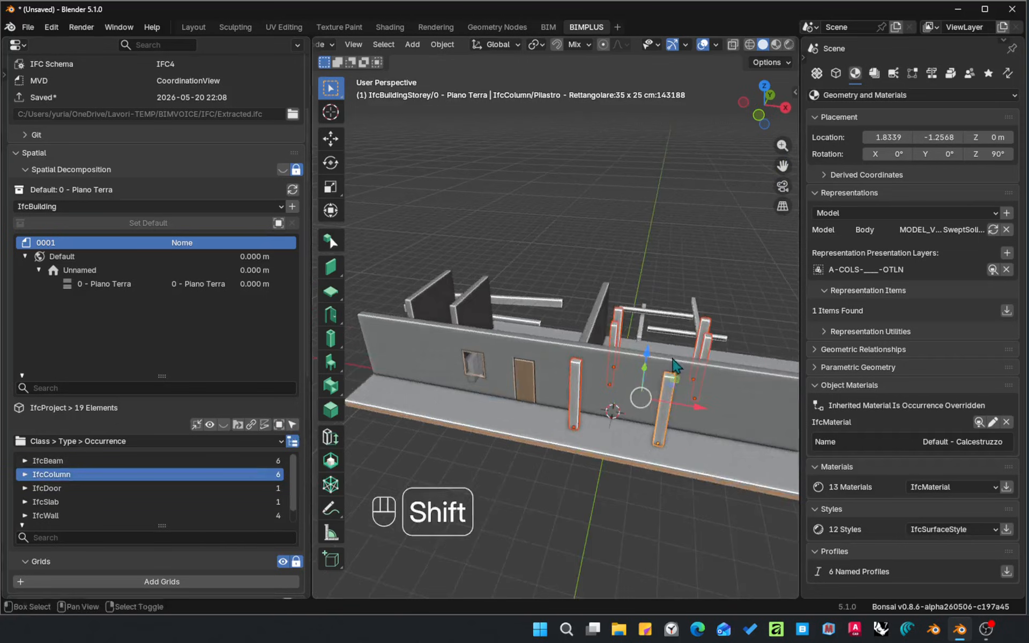
{"action": "middle_click_drag", "start_coordinate": [691, 368], "coordinate": [610, 322], "text": "shift"}
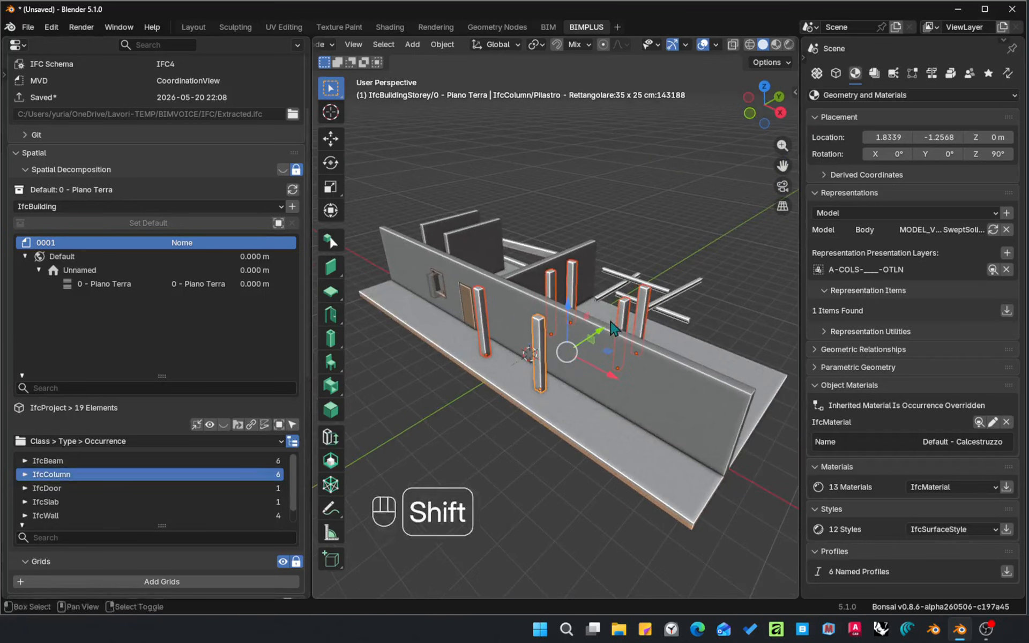
{"action": "key", "text": "shift"}
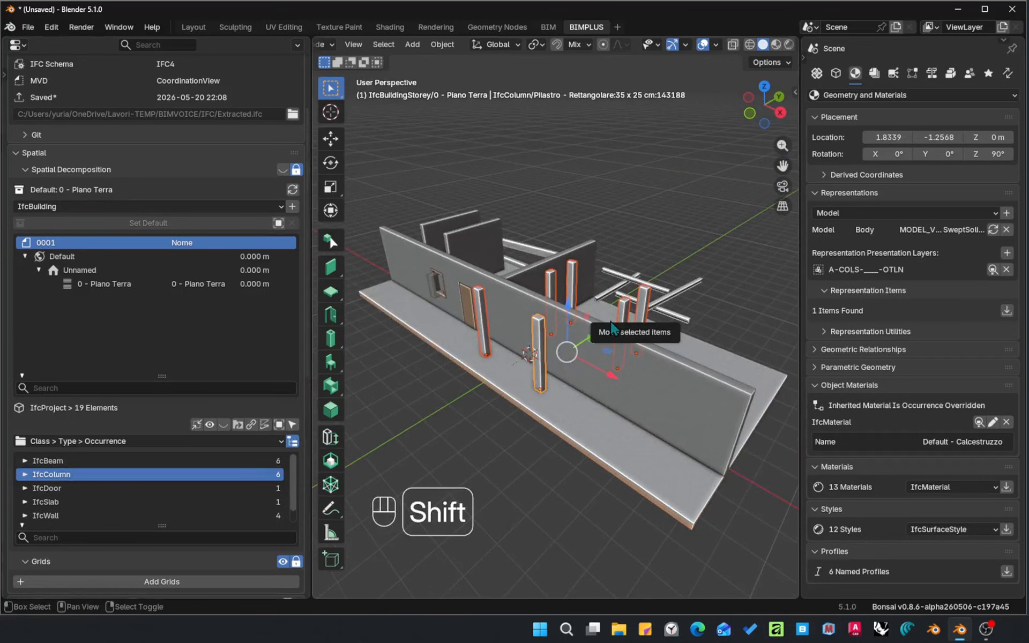
{"action": "key", "text": "shift+h"}
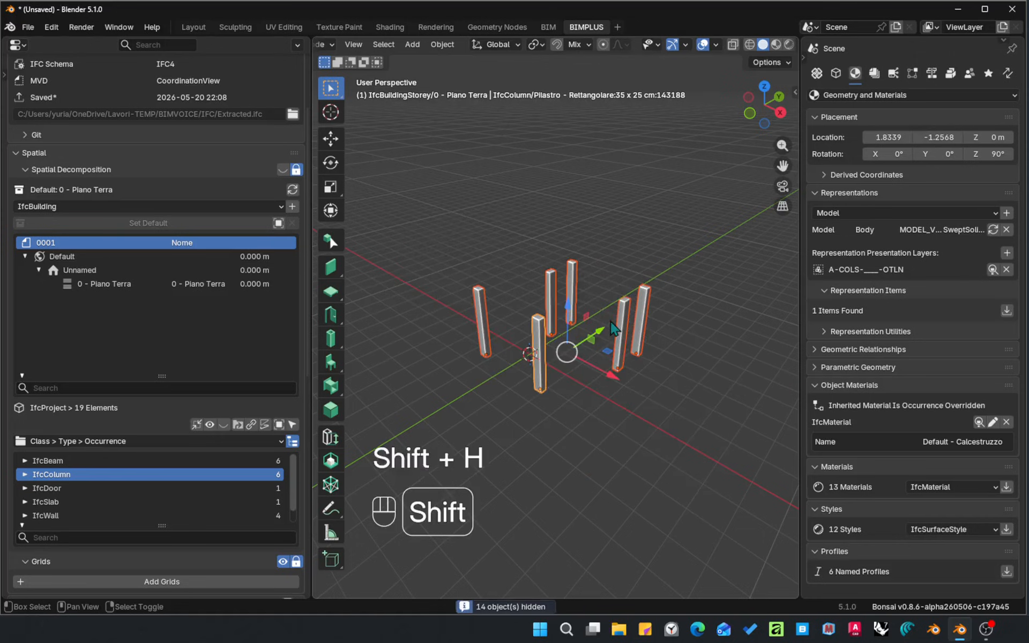
- Reduce the selection to the front column only and activate the Multi Object tool
{"action": "key", "text": "alt+a"}
{"action": "middle_click_drag", "start_coordinate": [538, 331], "coordinate": [568, 316], "text": "shift"}
{"action": "right_click", "coordinate": [578, 320]}
{"action": "middle_click_drag", "start_coordinate": [568, 316], "coordinate": [595, 311]}
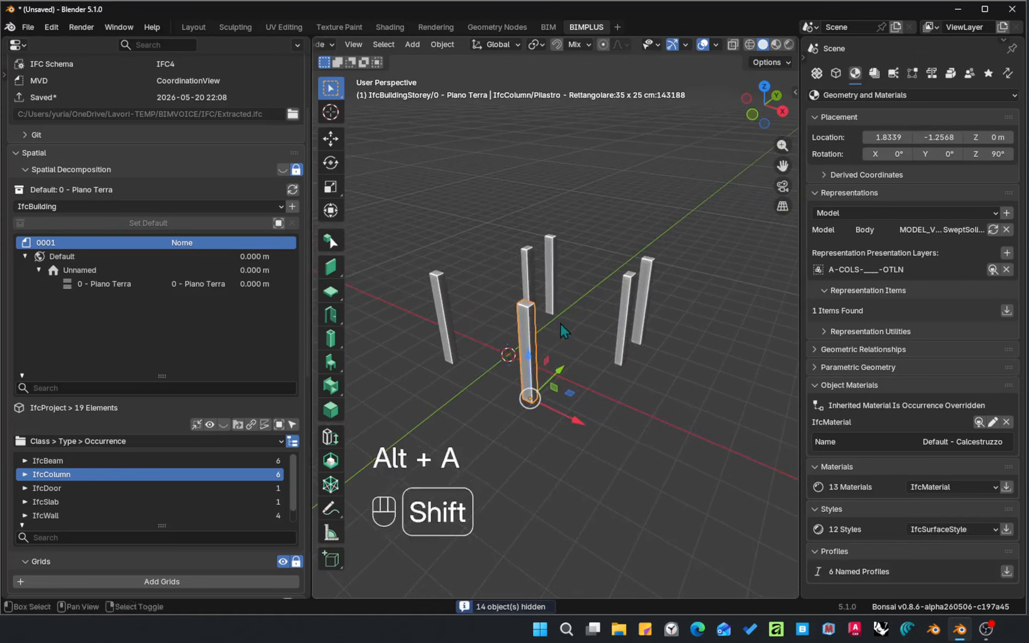
{"action": "left_click", "coordinate": [331, 410]}
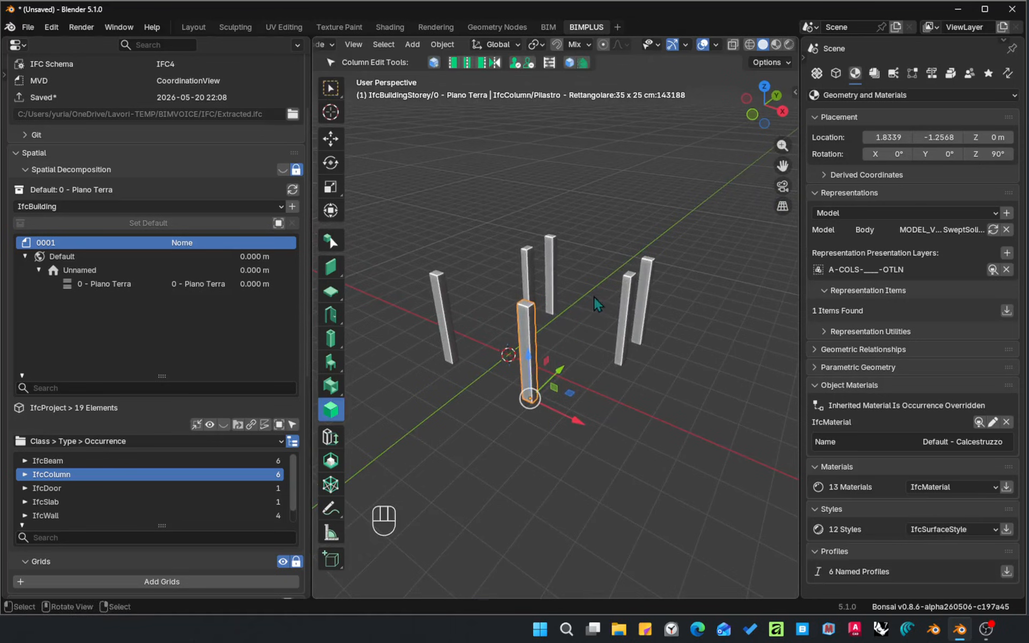
{"action": "scroll", "coordinate": [585, 321], "scroll_direction": "down", "scroll_amount": 1}
{"action": "scroll", "coordinate": [579, 323], "scroll_direction": "down", "scroll_amount": 1}
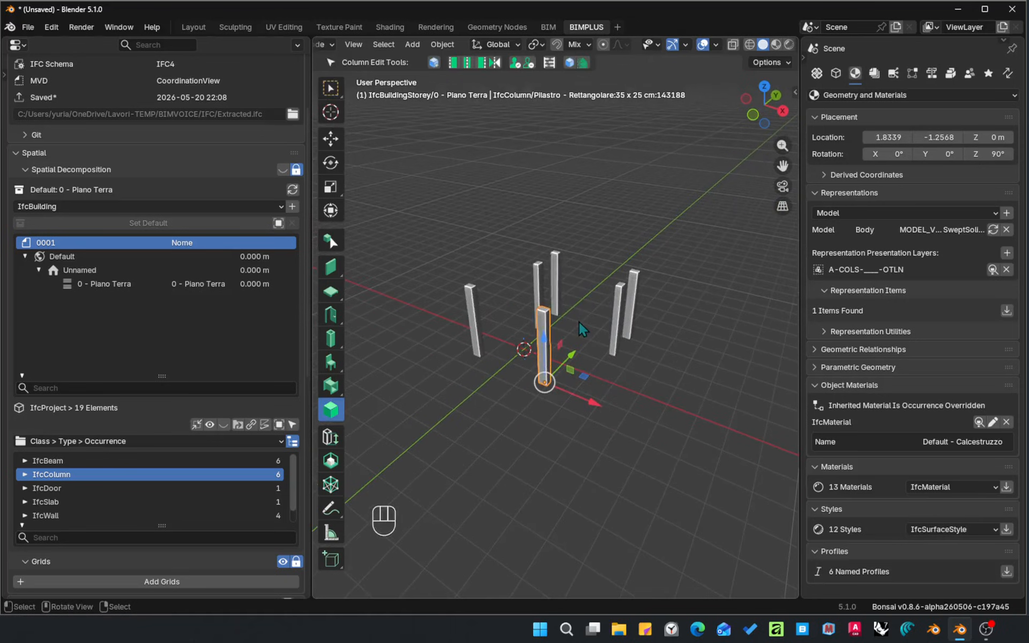
- Enter IFC Edit Mode on the front column and examine the profile of its extruded area solid
{"action": "key", "text": "alt+e"}
{"action": "key", "text": "alt+e"}
{"action": "key", "text": "alt+e"}
{"action": "key", "text": "alt+e"}
{"action": "key", "text": "alt+e"}
{"action": "key", "text": "alt+e"}
{"action": "key", "text": "alt+e"}
{"action": "key", "text": "alt+e"}
{"action": "key", "text": "alt+e"}
{"action": "key", "text": "alt+e"}
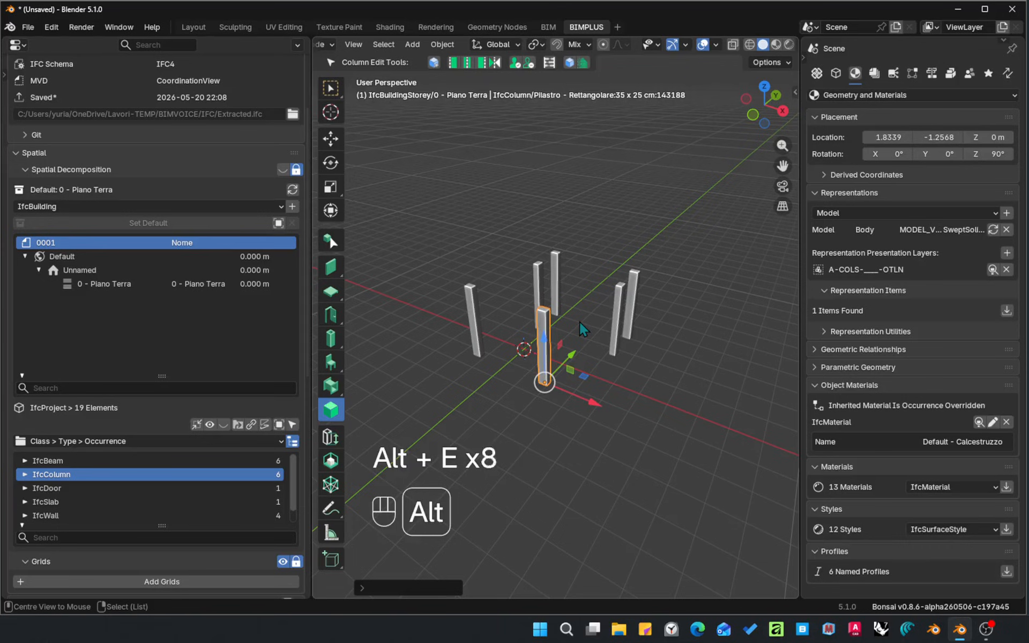
{"action": "key", "text": "Tab"}
{"action": "key", "text": "Tab"}
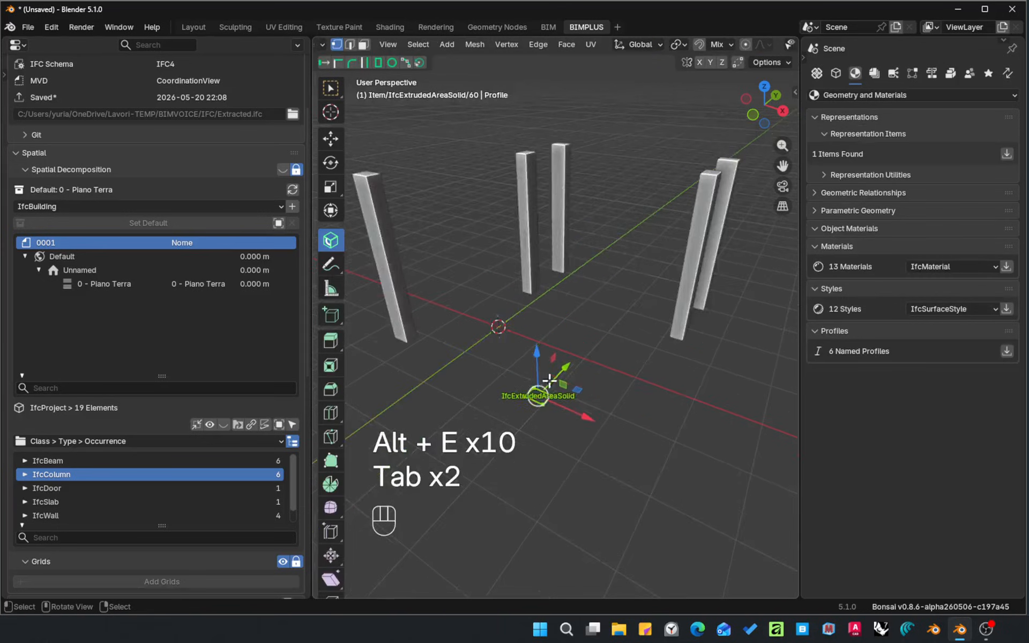
{"action": "scroll", "coordinate": [554, 396], "scroll_direction": "down", "scroll_amount": 8}
{"action": "middle_click_drag", "start_coordinate": [570, 384], "coordinate": [571, 392], "text": "shift"}
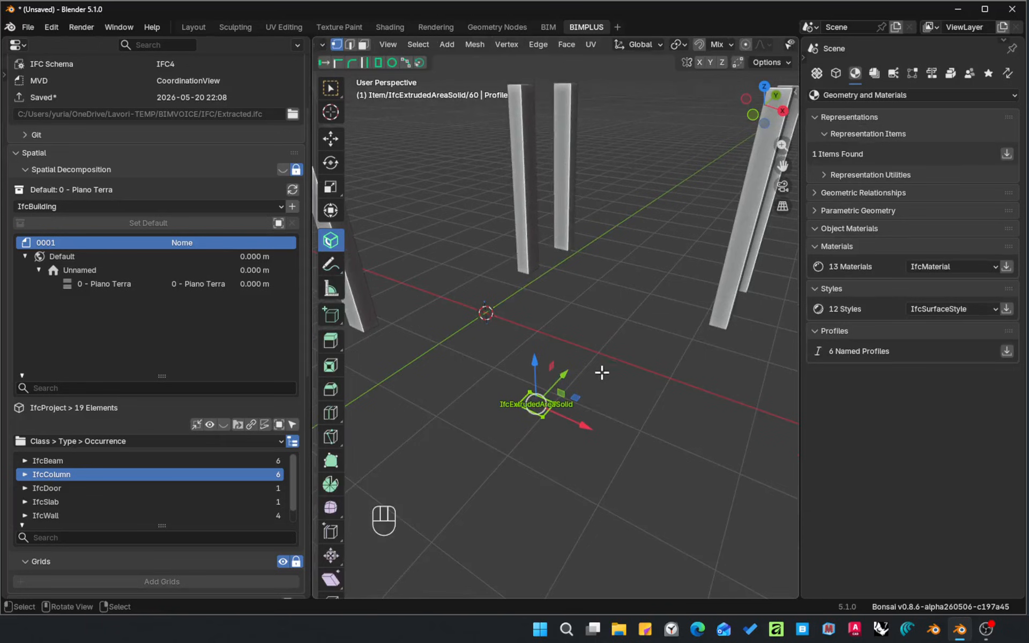
{"action": "scroll", "coordinate": [665, 51], "scroll_direction": "down", "scroll_amount": 10}
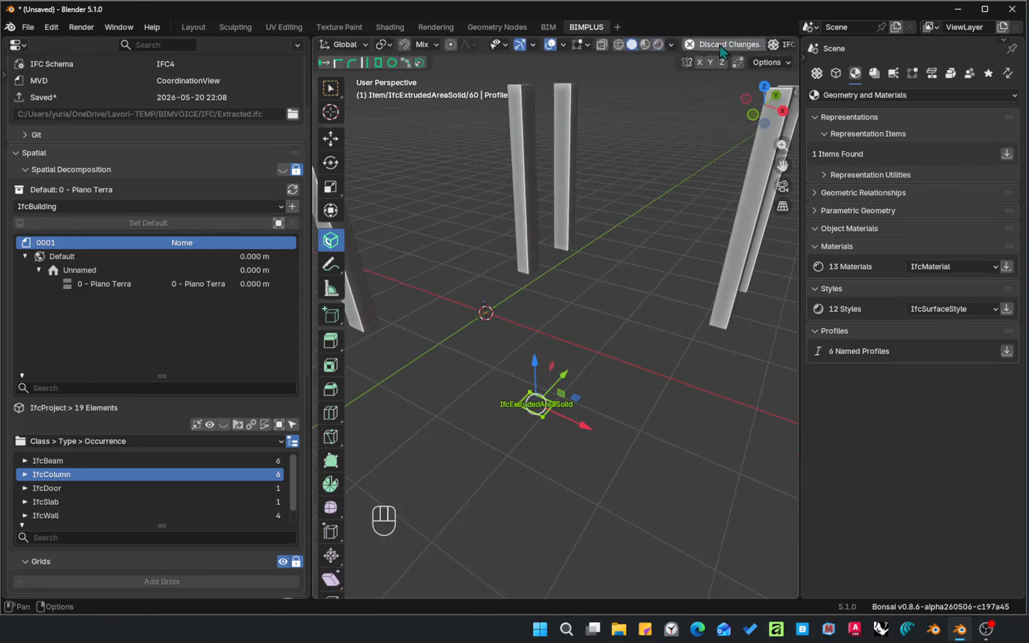
- Return to IFC Object Mode and select the front column again
{"action": "scroll", "coordinate": [722, 51], "scroll_direction": "down", "scroll_amount": 3}
{"action": "left_click", "coordinate": [748, 45]}
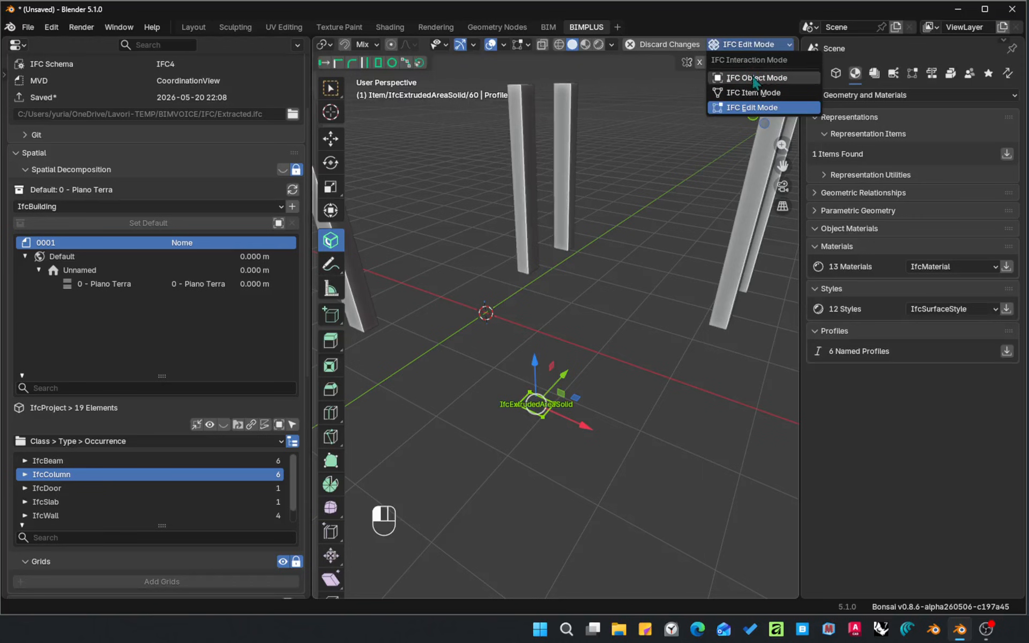
{"action": "left_click", "coordinate": [754, 78]}
{"action": "key", "text": "alt+a"}
{"action": "scroll", "coordinate": [651, 216], "scroll_direction": "down", "scroll_amount": 3}
{"action": "middle_click_drag", "start_coordinate": [651, 219], "coordinate": [583, 276], "text": "shift"}
{"action": "left_click", "coordinate": [604, 297]}
{"action": "scroll", "coordinate": [611, 266], "scroll_direction": "up", "scroll_amount": 4}
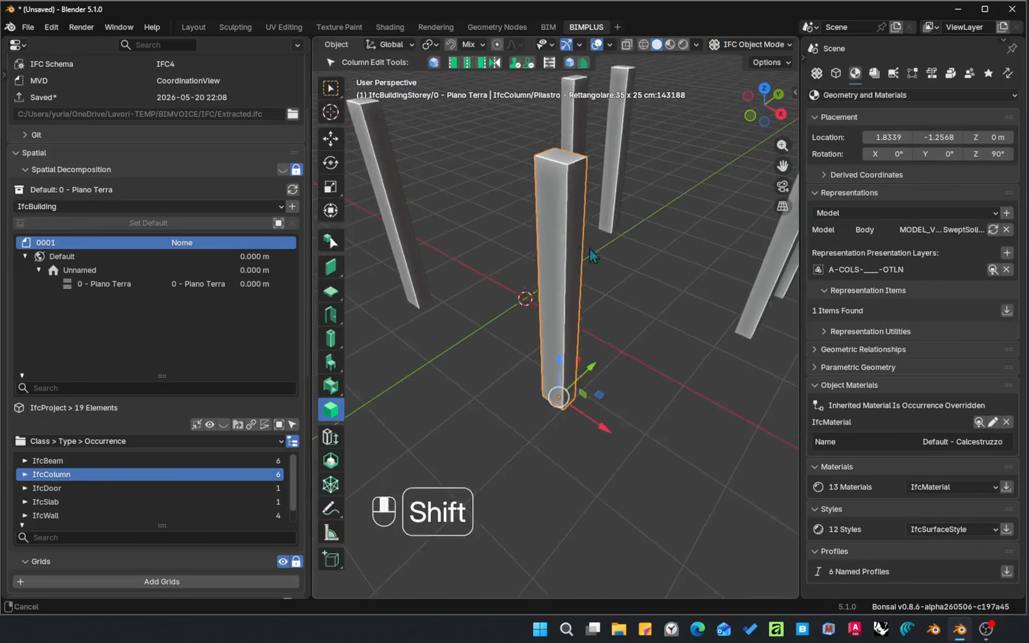
{"action": "scroll", "coordinate": [514, 244], "scroll_direction": "down", "scroll_amount": 2}
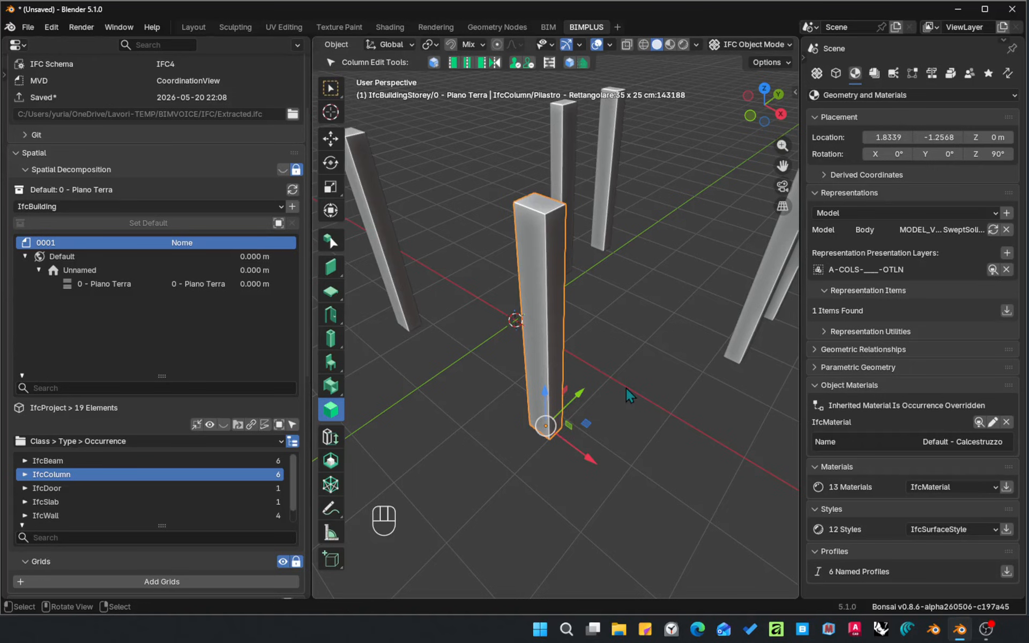
{"action": "middle_click_drag", "start_coordinate": [639, 282], "coordinate": [617, 298], "text": "shift"}
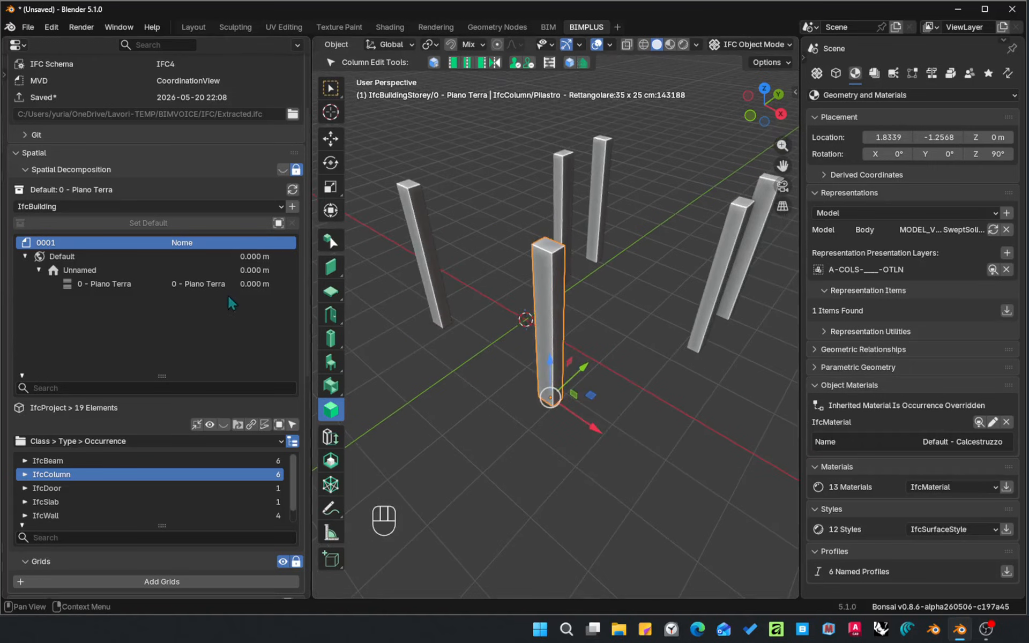
- Make storey 0 - Piano Terra the active entry of the spatial decomposition and deselect all objects
{"action": "left_click", "coordinate": [202, 284]}
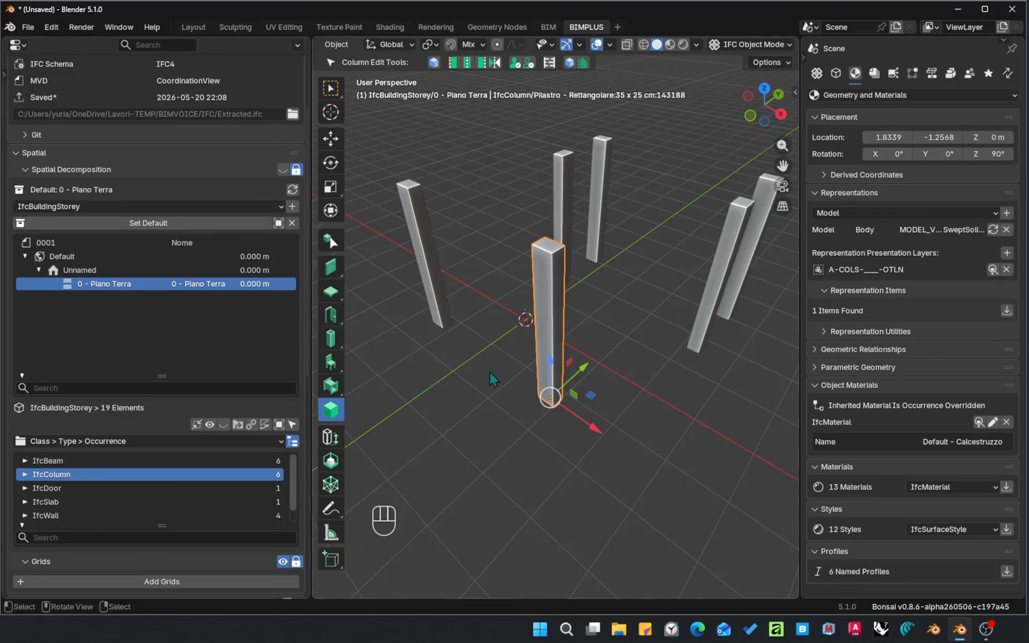
{"action": "middle_click_drag", "start_coordinate": [613, 370], "coordinate": [620, 369]}
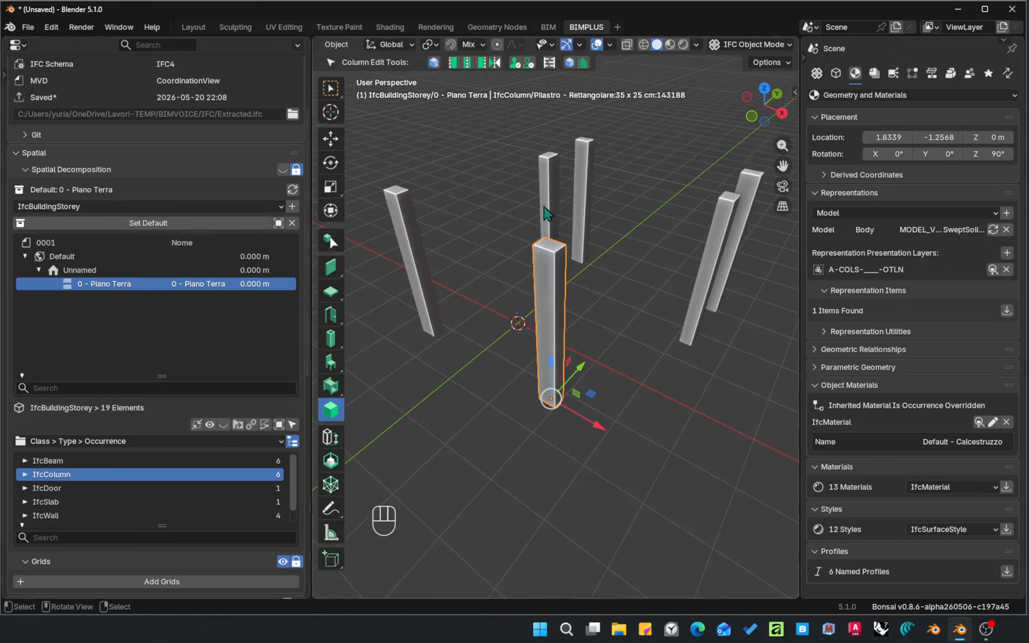
{"action": "key", "text": "alt+a"}
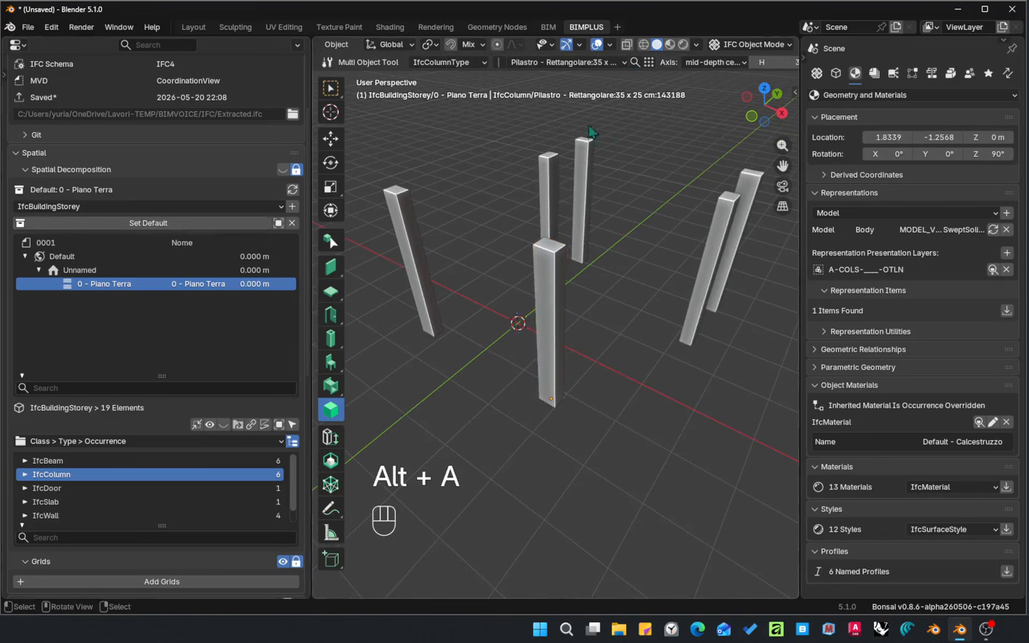
- Start a new IfcColumnType in the Type Manager, named A with the description "Not recommeded"
{"action": "left_click", "coordinate": [465, 62]}
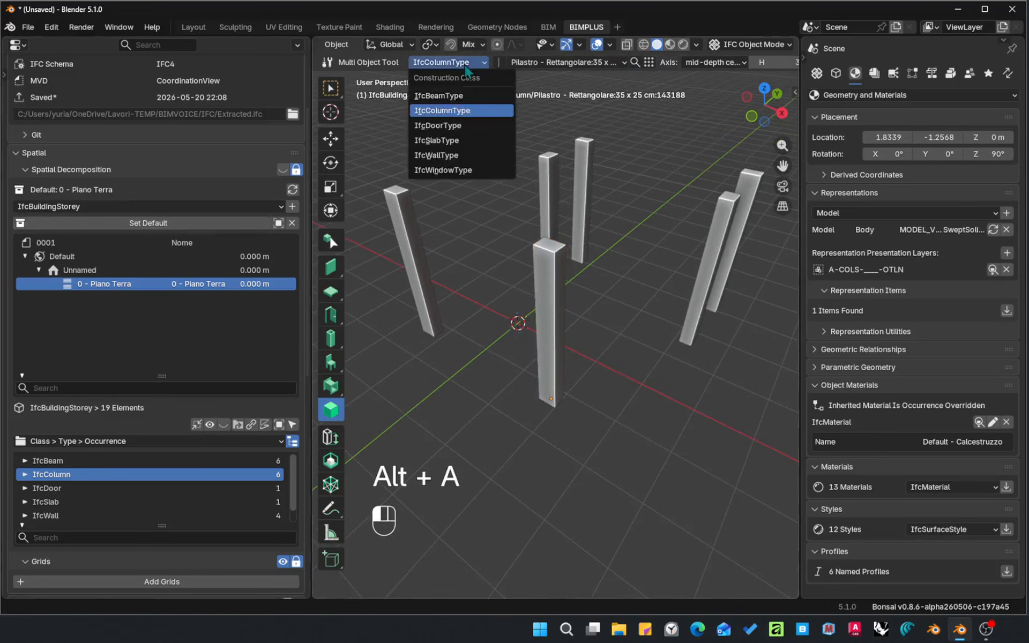
{"action": "left_click", "coordinate": [648, 64]}
{"action": "left_click", "coordinate": [676, 85]}
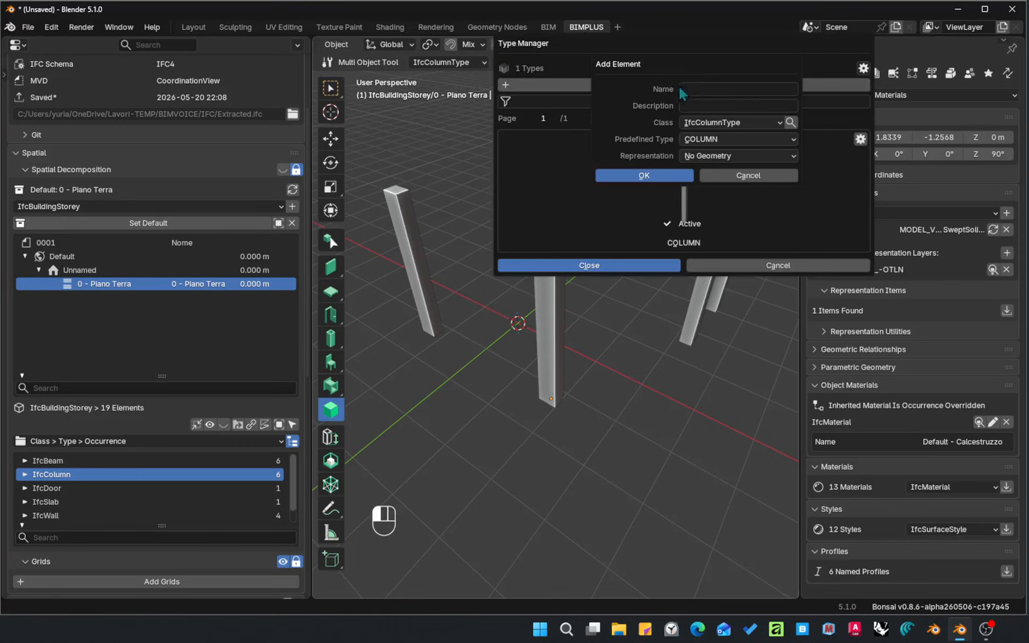
{"action": "left_click", "coordinate": [683, 90]}
{"action": "type", "text": "A"}
{"action": "left_click", "coordinate": [709, 105]}
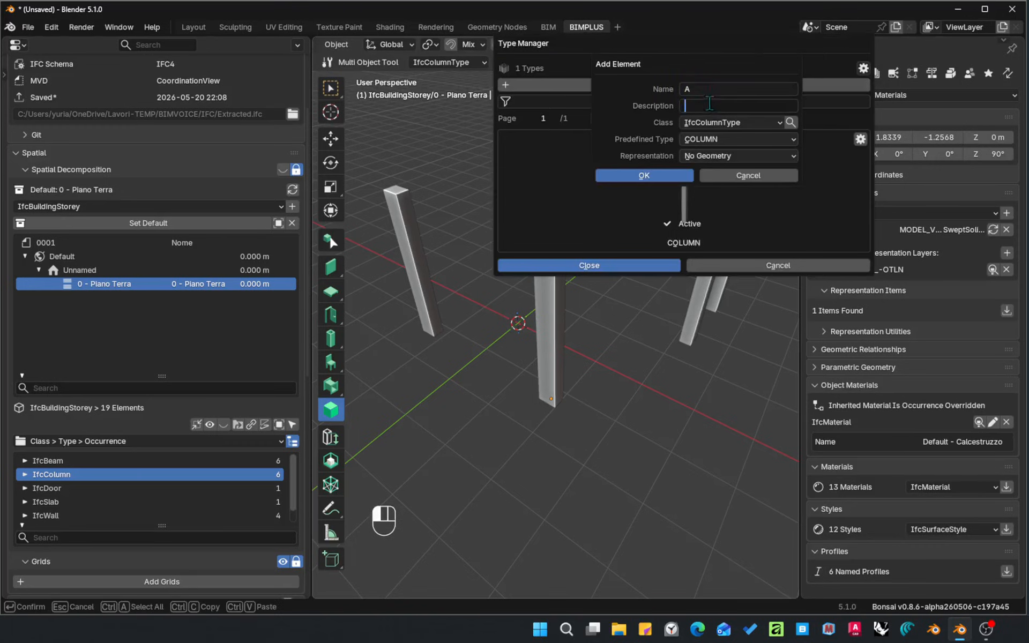
{"action": "type", "text": "Not recommed"}
{"action": "key", "text": "BackSpace"}
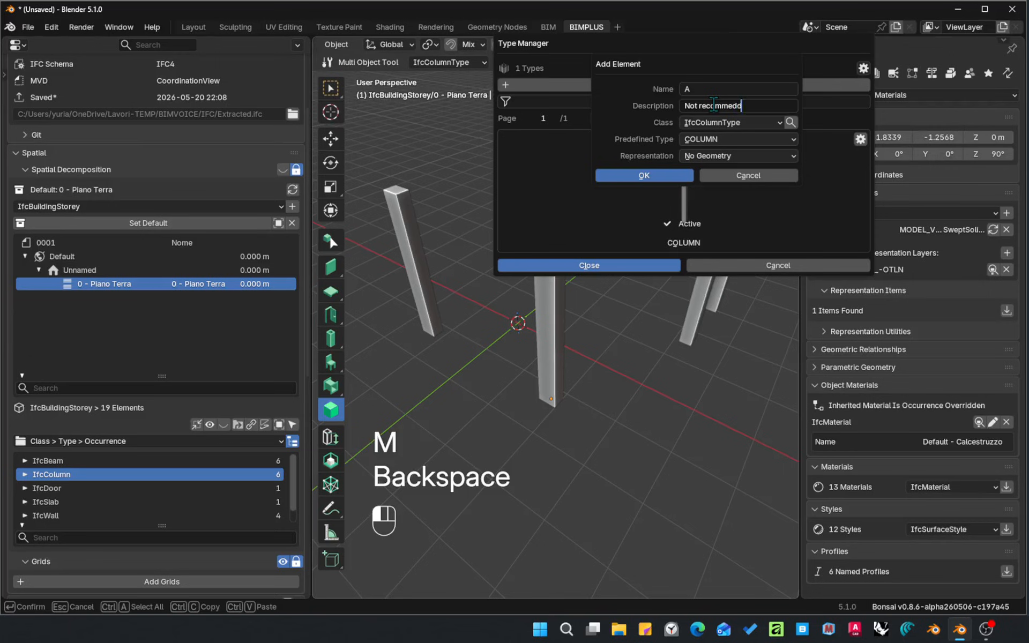
{"action": "key", "text": "BackSpace"}
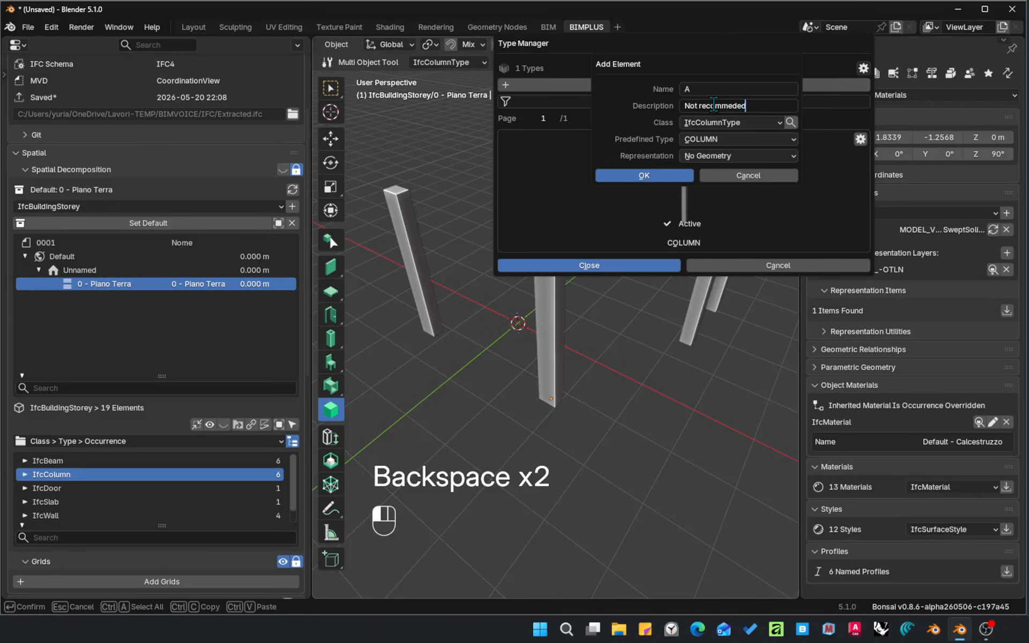
- Give the new column type a Custom Extruded Solid representation, create it and close the Type Manager
{"action": "left_click", "coordinate": [744, 156]}
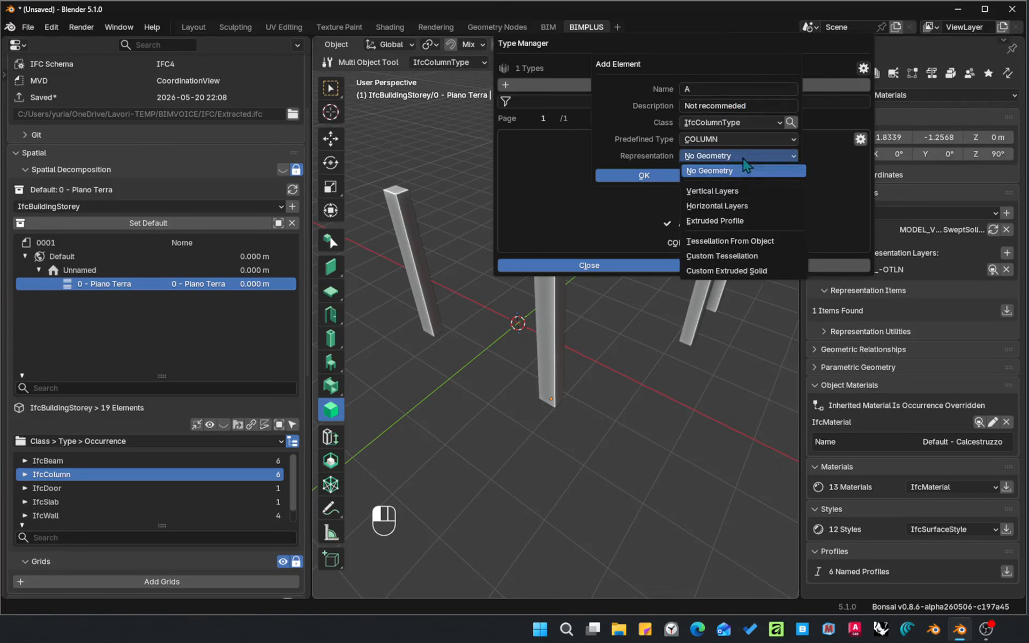
{"action": "left_click", "coordinate": [721, 271]}
{"action": "left_click", "coordinate": [616, 194]}
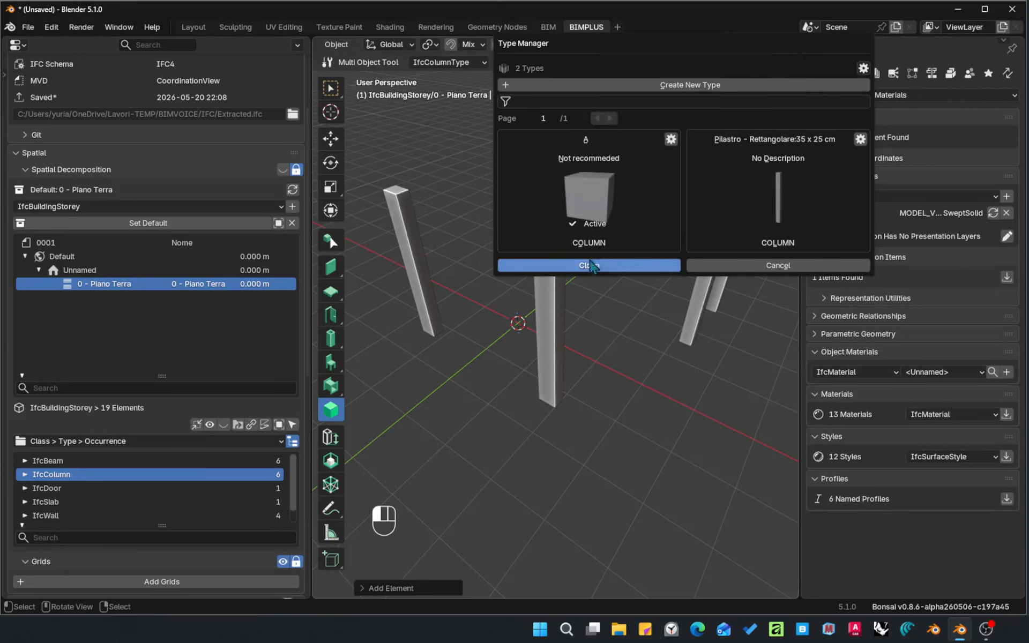
{"action": "left_click", "coordinate": [619, 265]}
{"action": "scroll", "coordinate": [629, 322], "scroll_direction": "up", "scroll_amount": 2}
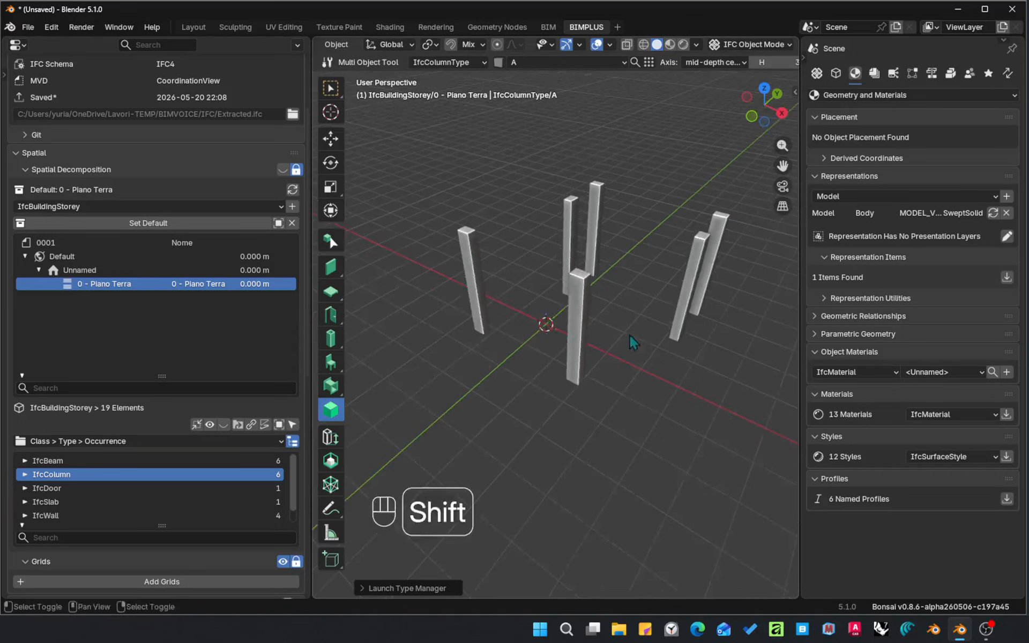
- Place an occurrence of column type A beside the front column, at about X 2.009 m and Y -1.132 m
{"action": "middle_click_drag", "start_coordinate": [629, 336], "coordinate": [636, 325]}
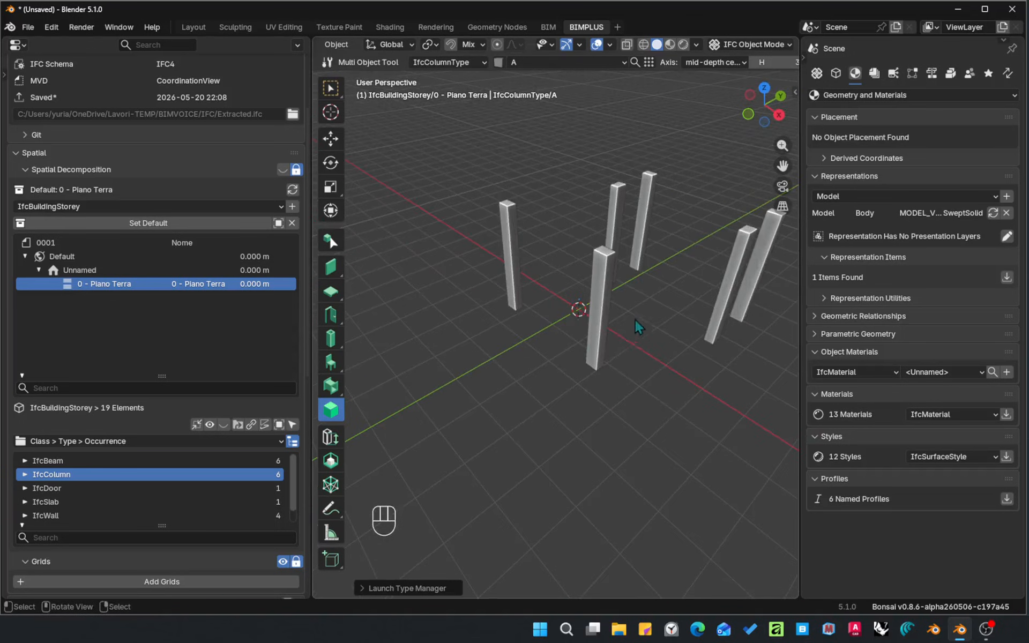
{"action": "key", "text": "shift+a"}
{"action": "left_click", "coordinate": [603, 371]}
{"action": "key", "text": "Escape"}
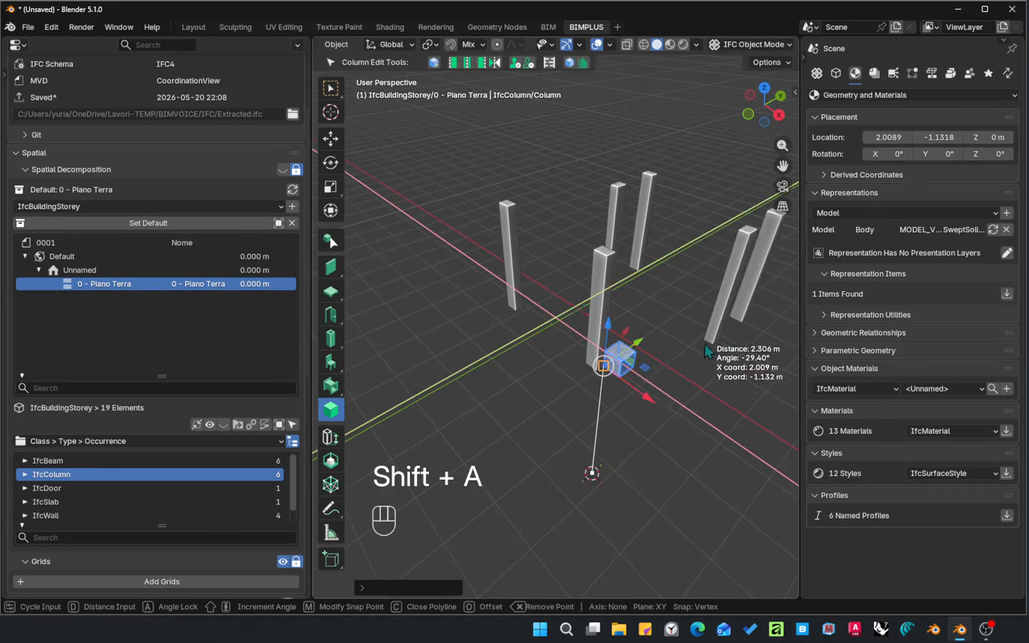
{"action": "key", "text": "Escape"}
{"action": "key", "text": "Escape"}
{"action": "scroll", "coordinate": [686, 342], "scroll_direction": "up", "scroll_amount": 3}
{"action": "middle_click_drag", "start_coordinate": [673, 347], "coordinate": [631, 342]}
{"action": "middle_click_drag", "start_coordinate": [610, 397], "coordinate": [592, 353], "text": "shift"}
{"action": "scroll", "coordinate": [558, 341], "scroll_direction": "up", "scroll_amount": 4}
{"action": "middle_click_drag", "start_coordinate": [509, 319], "coordinate": [622, 263]}
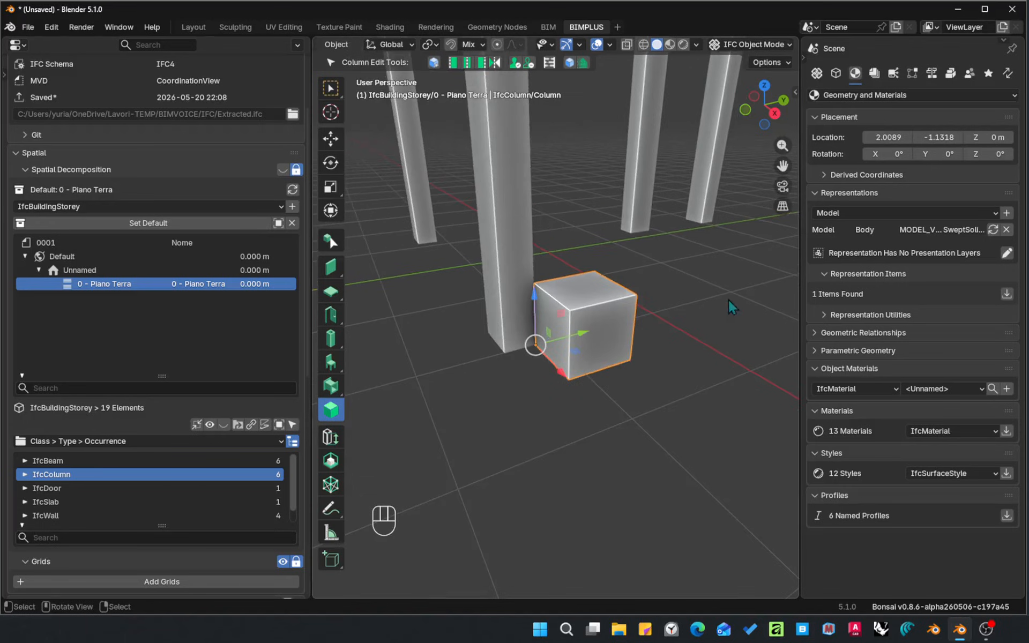
{"action": "key", "text": "alt"}
{"action": "key", "text": "alt+e"}
{"action": "key", "text": "alt+e"}
{"action": "key", "text": "alt+e"}
{"action": "key", "text": "alt+e"}
{"action": "key", "text": "alt+e"}
{"action": "key", "text": "alt+e"}
{"action": "key", "text": "alt+e"}
{"action": "key", "text": "alt+e"}
{"action": "key", "text": "alt+e"}
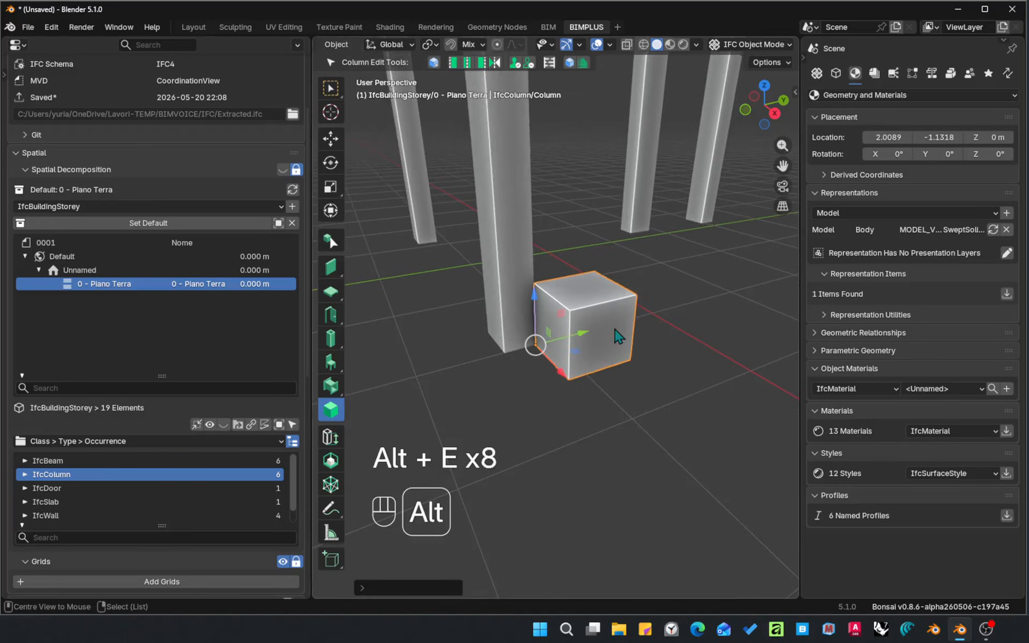
{"action": "middle_click_drag", "start_coordinate": [615, 330], "coordinate": [604, 342]}
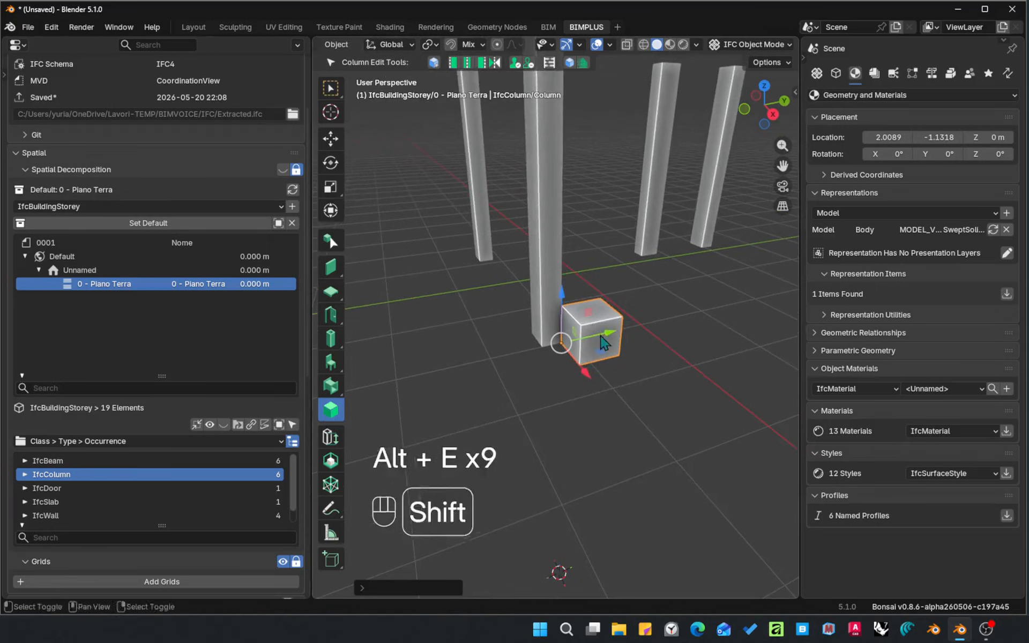
- Enter IFC Item Mode on the placed column's extruded solid and apply an extrusion depth of 4 m
{"action": "key", "text": "Tab"}
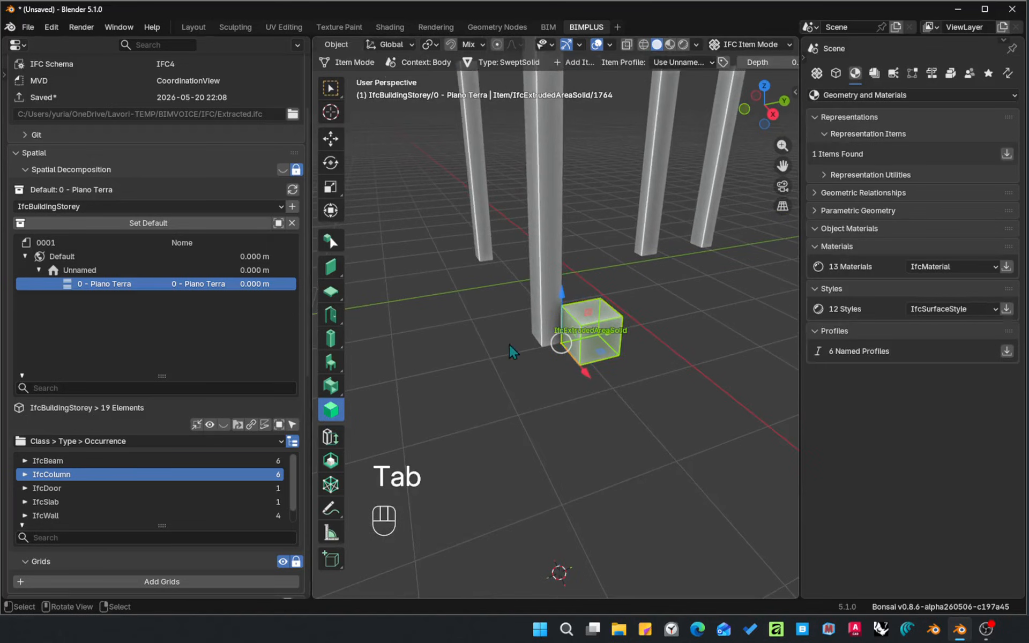
{"action": "left_click", "coordinate": [769, 62]}
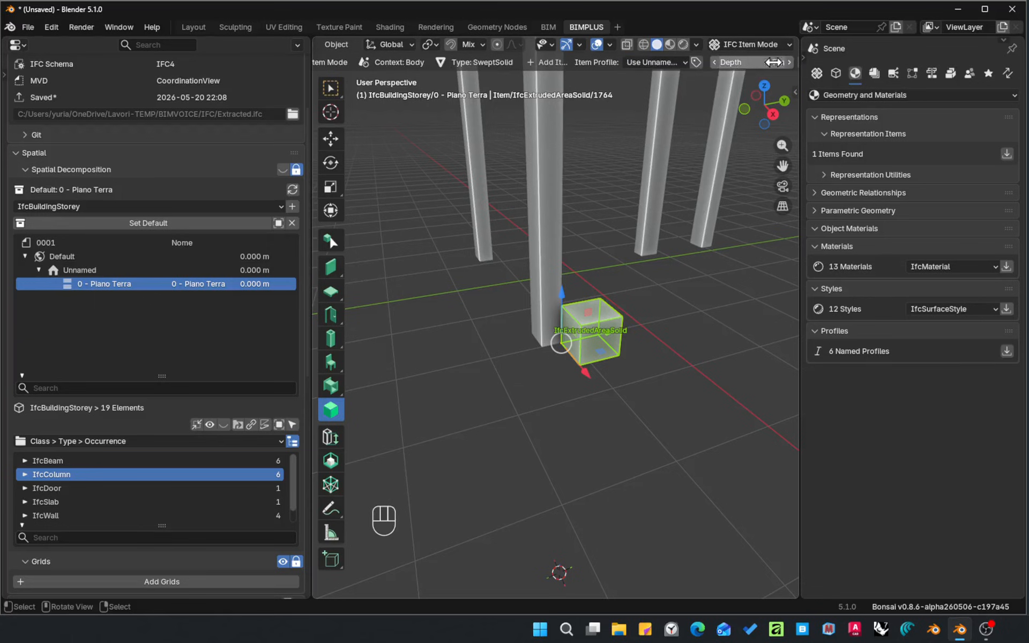
{"action": "type", "text": "4"}
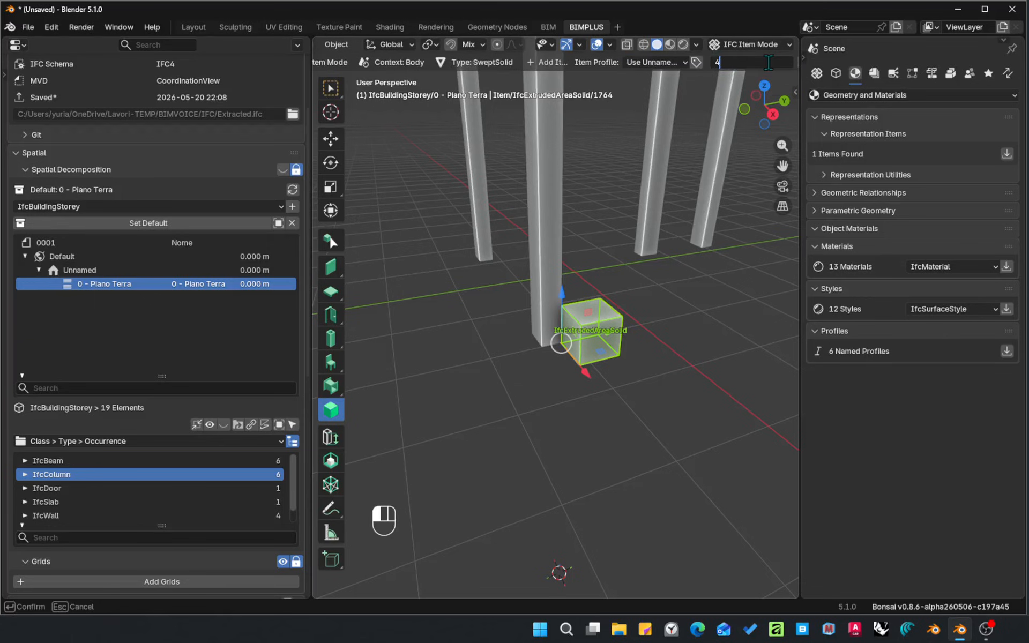
{"action": "key", "text": "Return"}
{"action": "scroll", "coordinate": [758, 65], "scroll_direction": "down", "scroll_amount": 1}
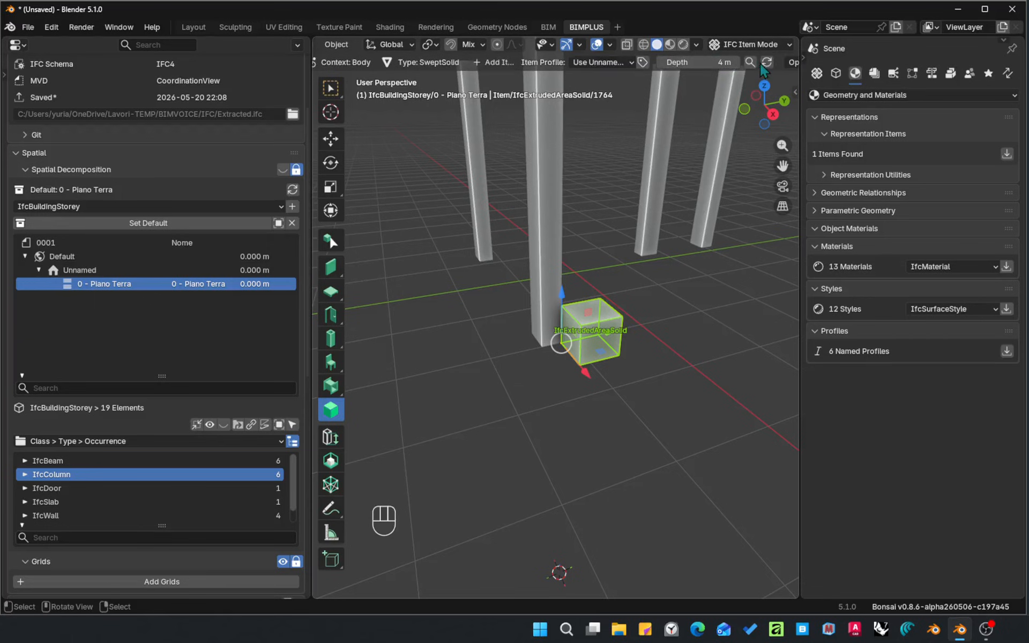
{"action": "left_click", "coordinate": [765, 64]}
{"action": "middle_click_drag", "start_coordinate": [640, 326], "coordinate": [638, 332], "text": "shift"}
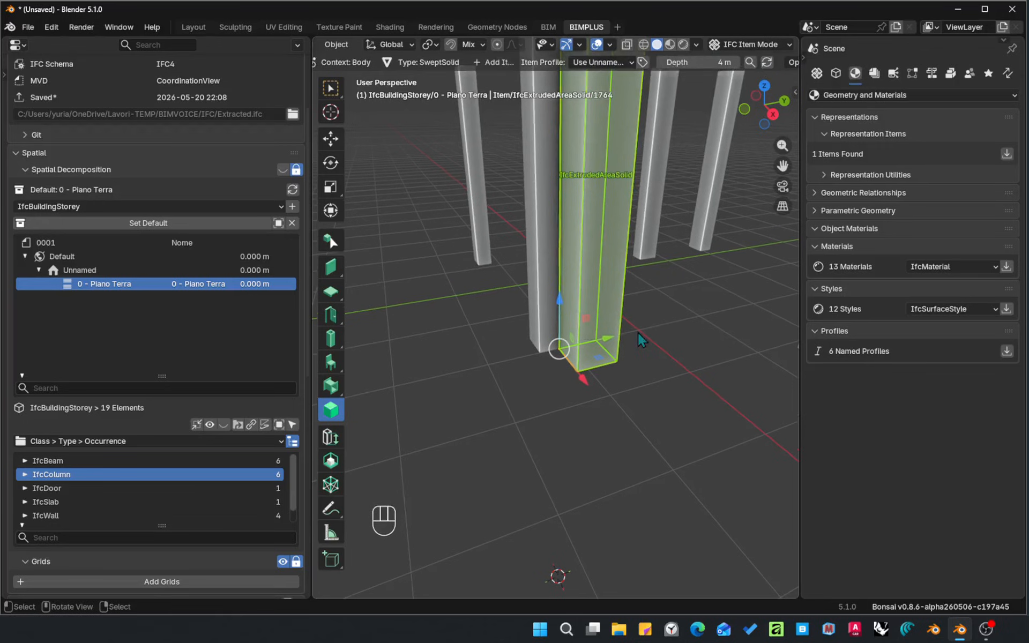
- Edit the solid's profile by moving two adjacent edges, making it narrower and longer, and return to IFC Object Mode
{"action": "key", "text": "Tab"}
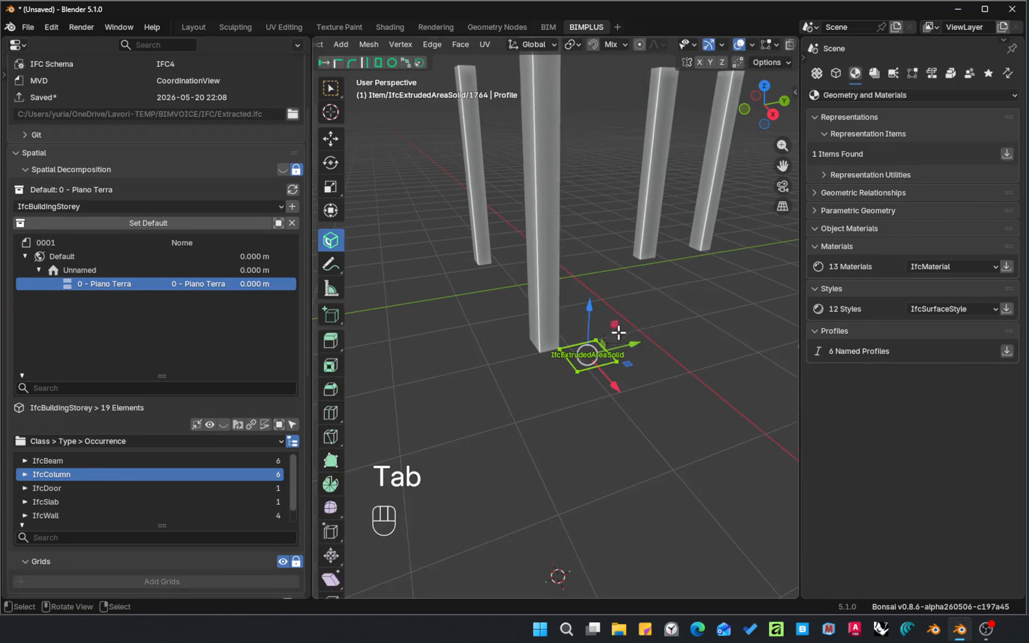
{"action": "scroll", "coordinate": [618, 333], "scroll_direction": "up", "scroll_amount": 2}
{"action": "key", "text": "1"}
{"action": "right_click", "coordinate": [611, 354]}
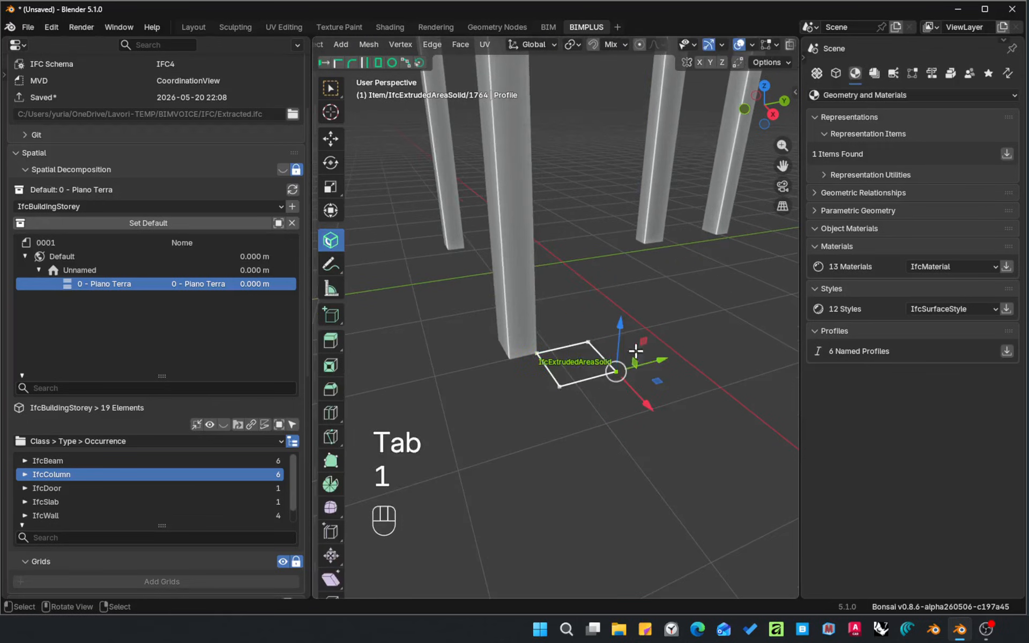
{"action": "key", "text": "2"}
{"action": "right_click", "coordinate": [607, 356]}
{"action": "left_click_drag", "start_coordinate": [641, 347], "coordinate": [626, 348]}
{"action": "right_click", "coordinate": [589, 381]}
{"action": "left_click_drag", "start_coordinate": [609, 415], "coordinate": [617, 424]}
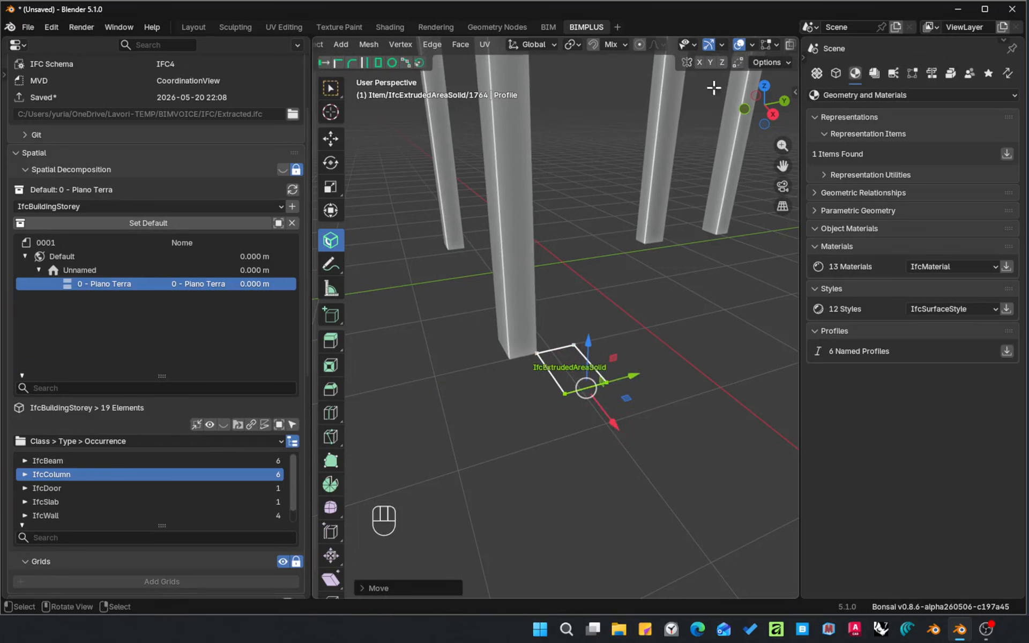
{"action": "scroll", "coordinate": [750, 44], "scroll_direction": "down", "scroll_amount": 10}
{"action": "left_click", "coordinate": [767, 44]}
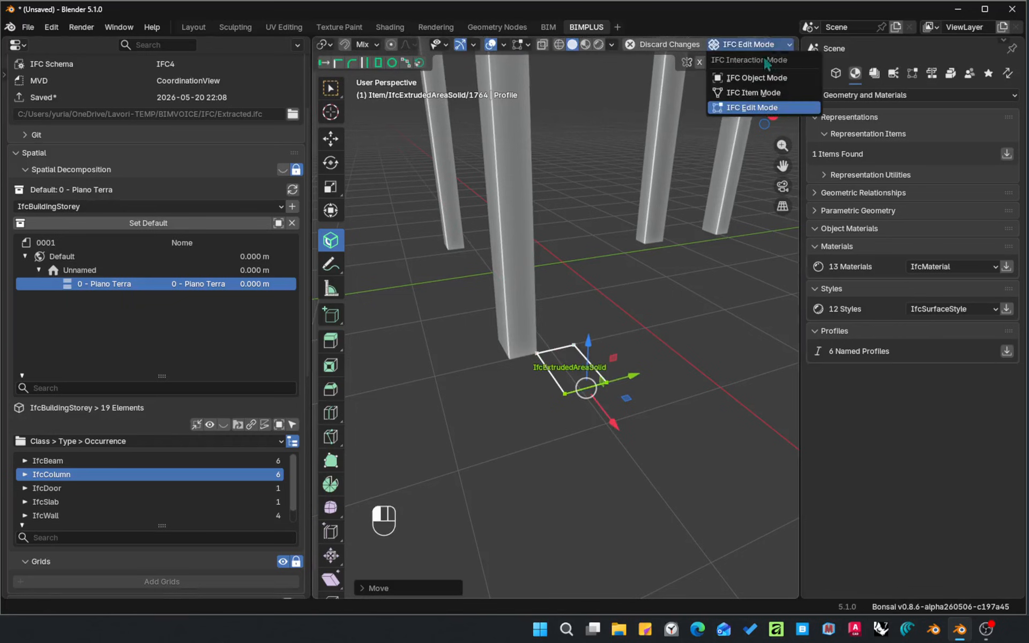
{"action": "left_click", "coordinate": [763, 79]}
{"action": "scroll", "coordinate": [624, 223], "scroll_direction": "down", "scroll_amount": 5}
{"action": "middle_click_drag", "start_coordinate": [617, 220], "coordinate": [645, 246]}
- Select the small front column, deselect everything and set the relating column type back to A
{"action": "key", "text": "alt+a"}
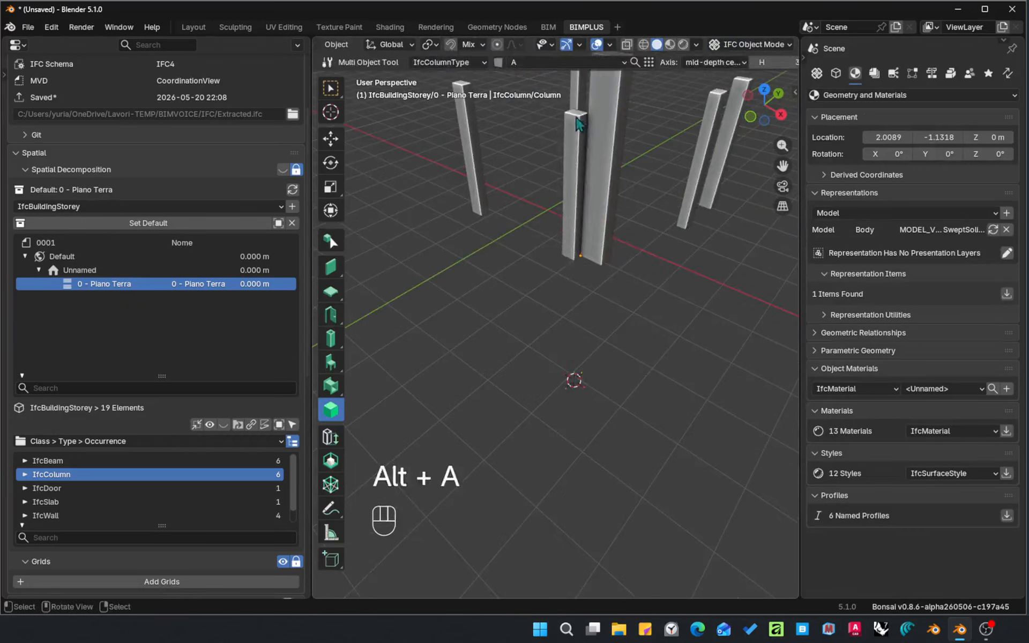
{"action": "left_click", "coordinate": [577, 118]}
{"action": "middle_click_drag", "start_coordinate": [596, 160], "coordinate": [589, 185], "text": "shift"}
{"action": "key", "text": "alt+a"}
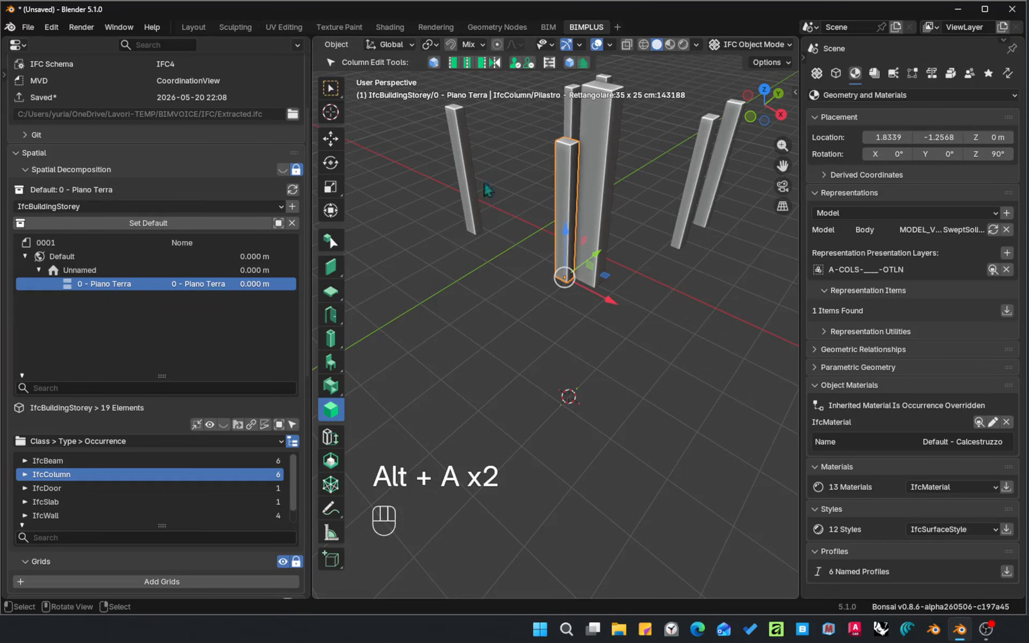
{"action": "key", "text": "alt+a"}
{"action": "left_click", "coordinate": [596, 63]}
{"action": "type", "text": "A"}
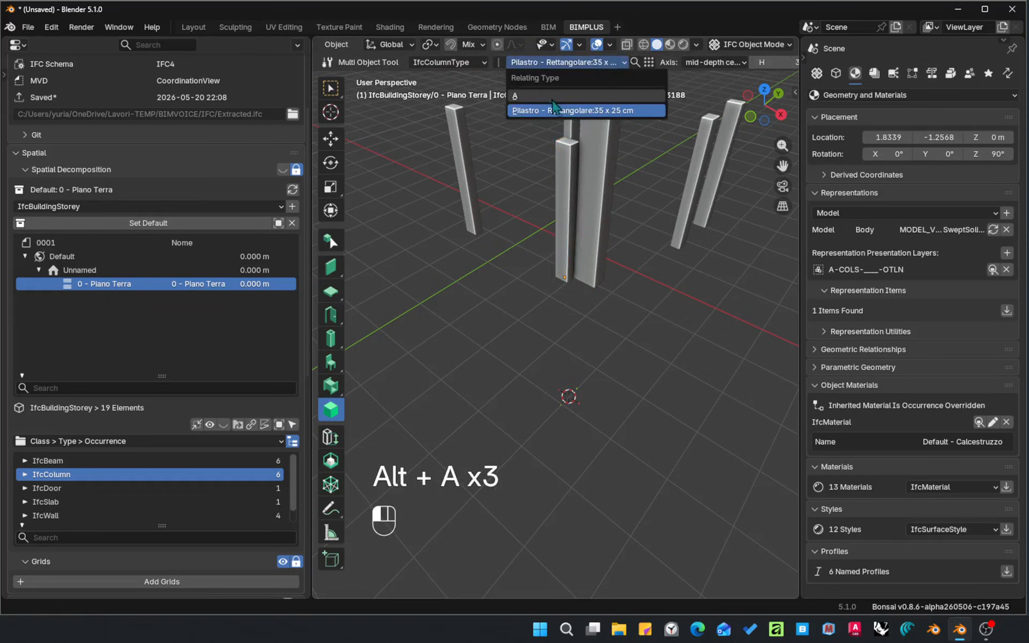
{"action": "left_click", "coordinate": [555, 110]}
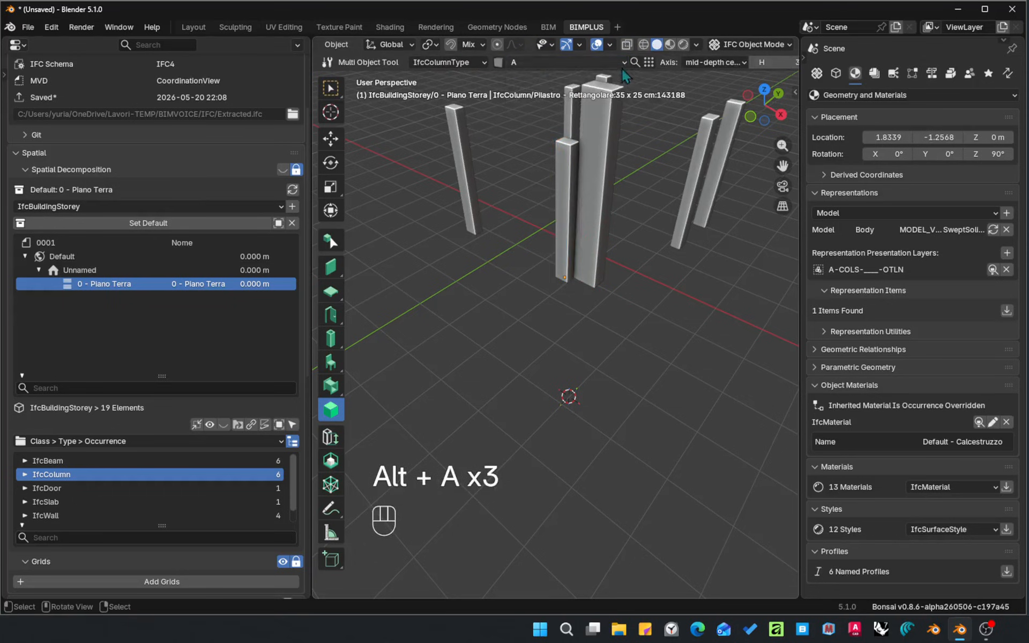
- Select type A in the Type Manager and place a second occurrence at about X 2.870 m and Y -0.719 m
{"action": "left_click", "coordinate": [651, 62]}
{"action": "left_click", "coordinate": [689, 137]}
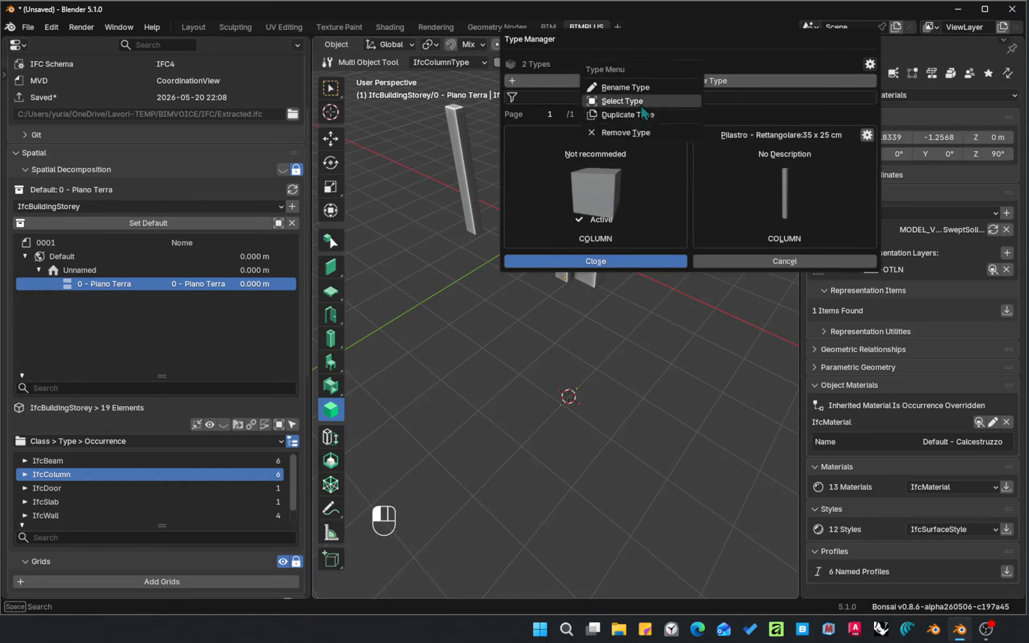
{"action": "left_click", "coordinate": [624, 101]}
{"action": "left_click", "coordinate": [615, 262]}
{"action": "key", "text": "shift+a"}
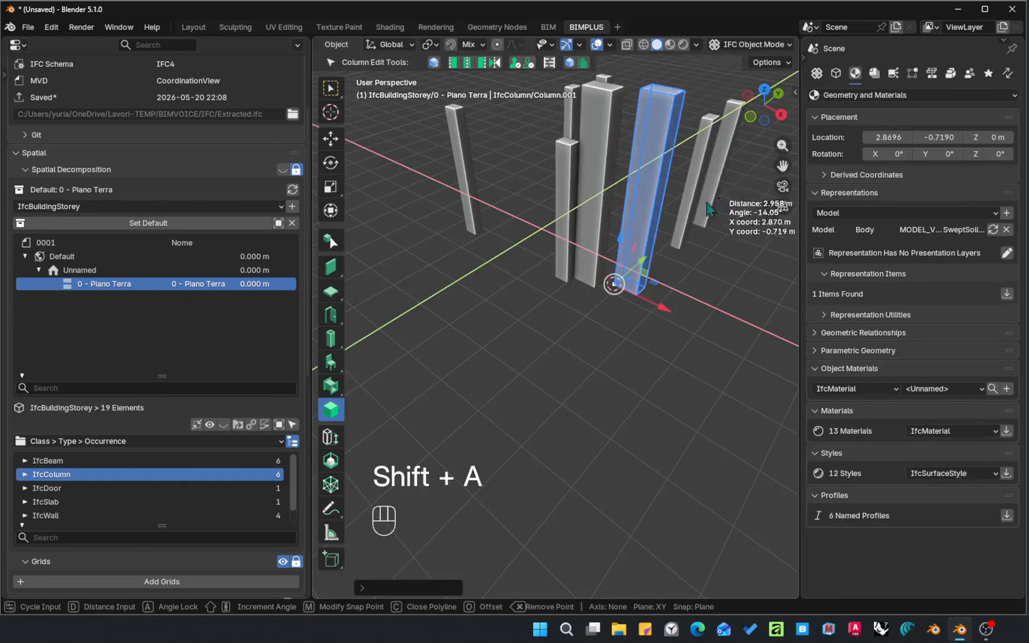
{"action": "key", "text": "Escape"}
{"action": "key", "text": "Escape"}
{"action": "key", "text": "Escape"}
{"action": "middle_click_drag", "start_coordinate": [647, 189], "coordinate": [643, 319], "text": "shift"}
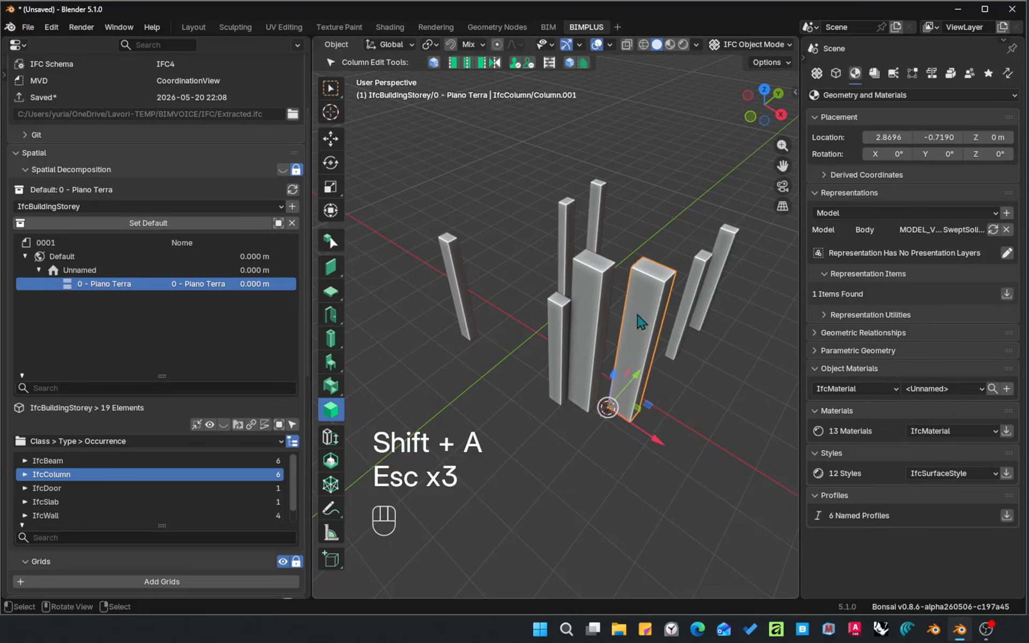
- Delete both placed columns of type A
{"action": "left_click", "coordinate": [590, 274], "text": "shift"}
{"action": "key", "text": "x"}
{"action": "left_click", "coordinate": [629, 290]}
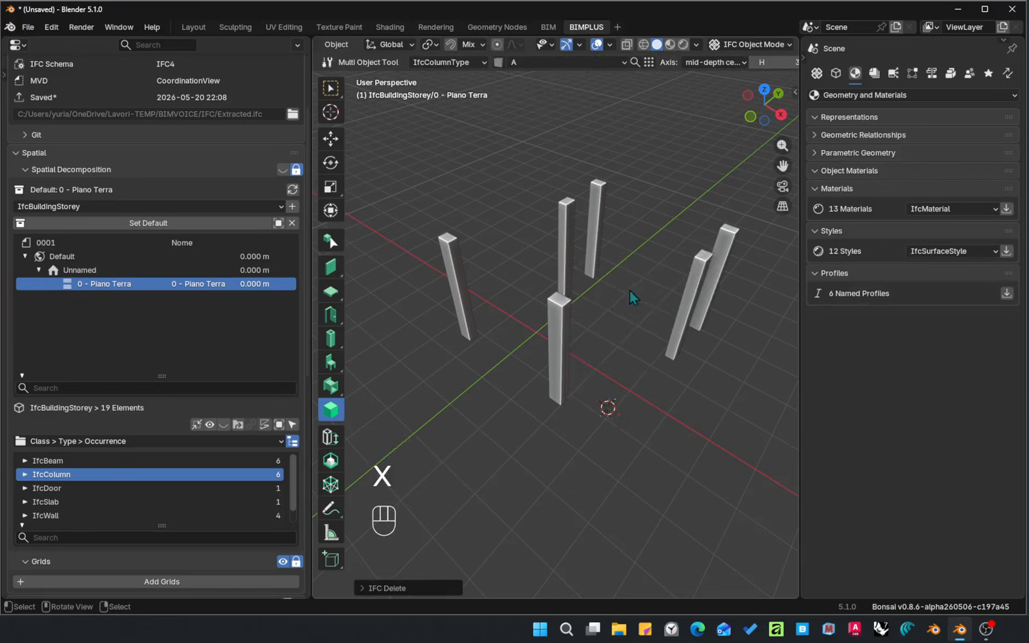
- Measure the long and short edges of the front column's top face
{"action": "scroll", "coordinate": [629, 290], "scroll_direction": "up", "scroll_amount": 3}
{"action": "middle_click_drag", "start_coordinate": [539, 329], "coordinate": [567, 280], "text": "shift"}
{"action": "scroll", "coordinate": [567, 281], "scroll_direction": "up", "scroll_amount": 2}
{"action": "key", "text": "alt+a"}
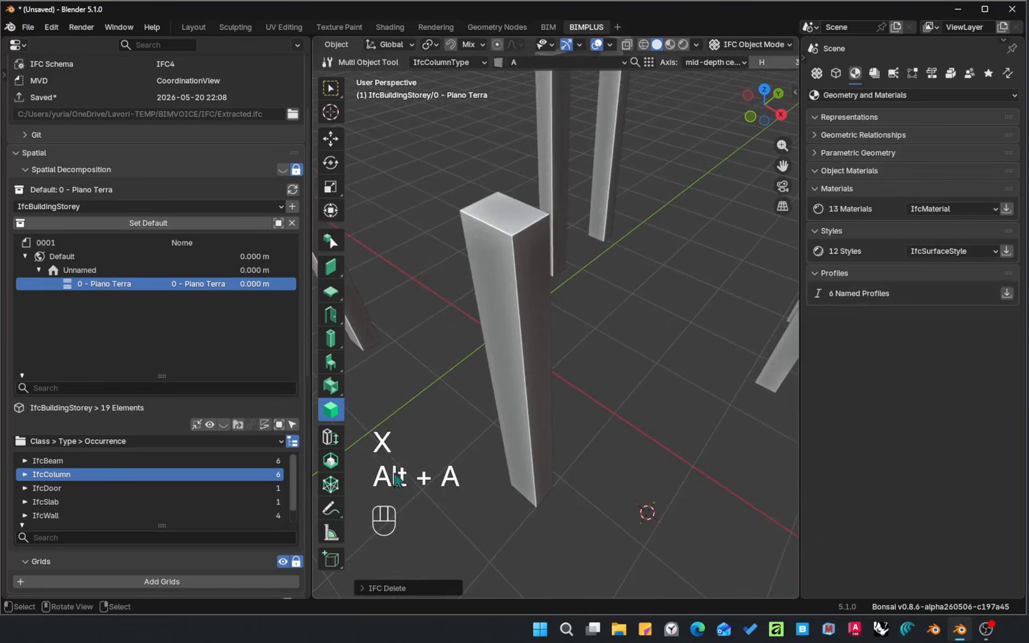
{"action": "left_click", "coordinate": [331, 530]}
{"action": "middle_click_drag", "start_coordinate": [499, 231], "coordinate": [533, 287], "text": "shift"}
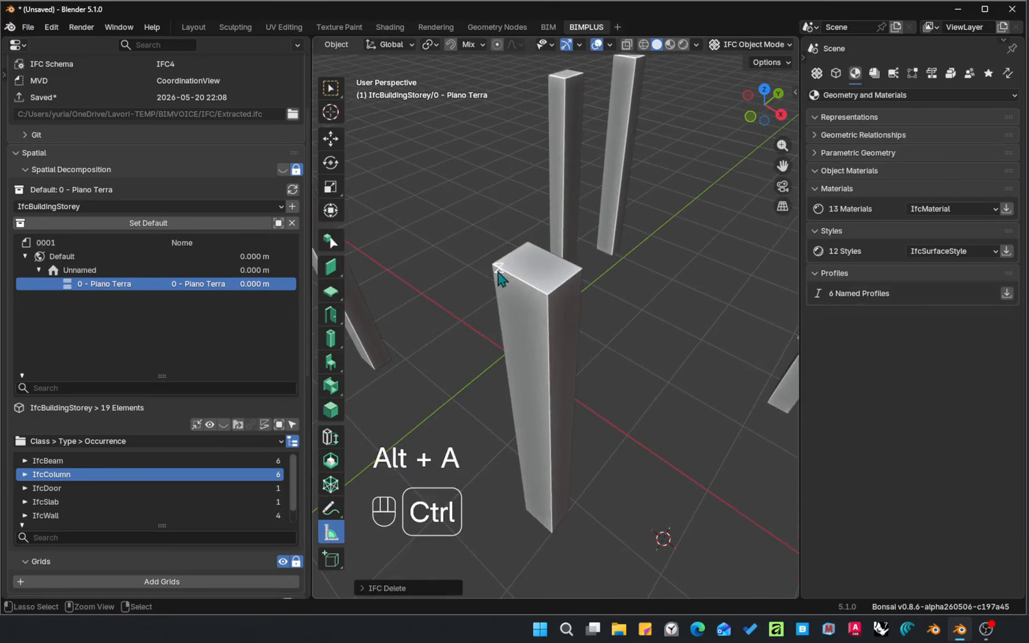
{"action": "left_click_drag", "start_coordinate": [500, 274], "coordinate": [547, 295], "text": "ctrl"}
{"action": "middle_click_drag", "start_coordinate": [581, 268], "coordinate": [572, 284], "text": "shift"}
{"action": "middle_click_drag", "start_coordinate": [571, 284], "coordinate": [610, 193]}
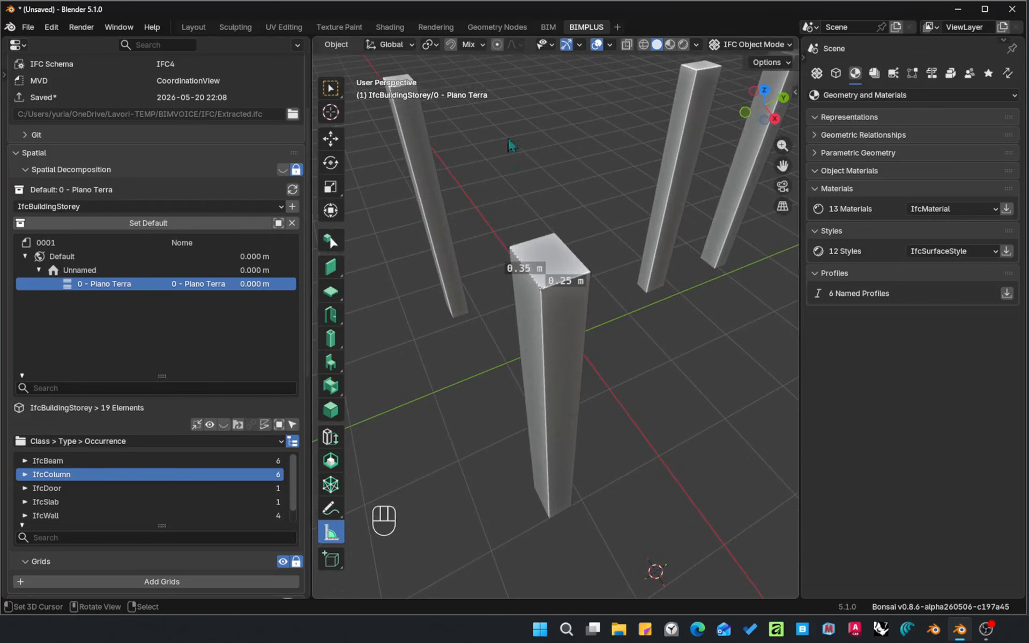
- Return to the Multi Object Tool, remove column type A in the Type Manager and close it
{"action": "key", "text": "alt+a"}
{"action": "left_click", "coordinate": [332, 410]}
{"action": "middle_click_drag", "start_coordinate": [624, 300], "coordinate": [595, 327], "text": "shift"}
{"action": "left_click", "coordinate": [649, 62]}
{"action": "left_click", "coordinate": [671, 134]}
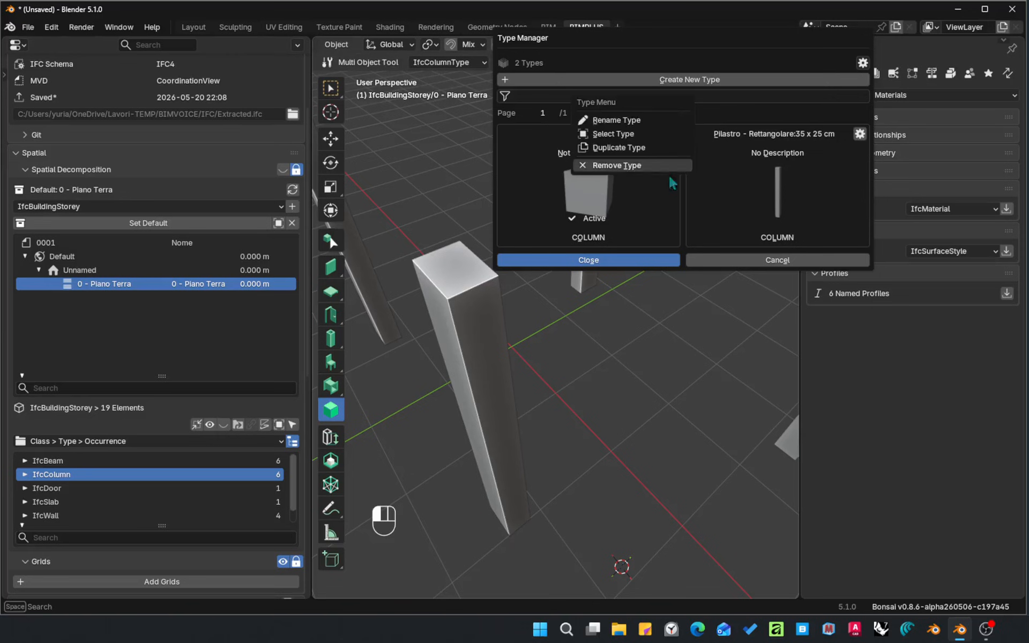
{"action": "left_click", "coordinate": [616, 165]}
{"action": "left_click", "coordinate": [652, 261]}
{"action": "middle_click_drag", "start_coordinate": [653, 268], "coordinate": [600, 292], "text": "shift"}
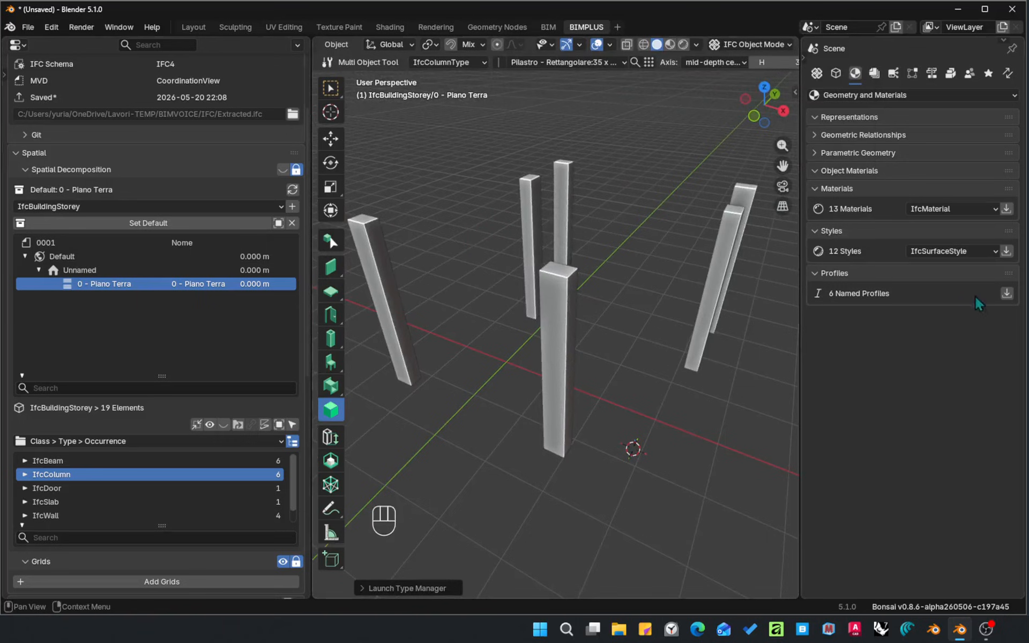
- Load the project's named profiles and add a new profile of class IfcRectangleProfileDef
{"action": "left_click", "coordinate": [1007, 294]}
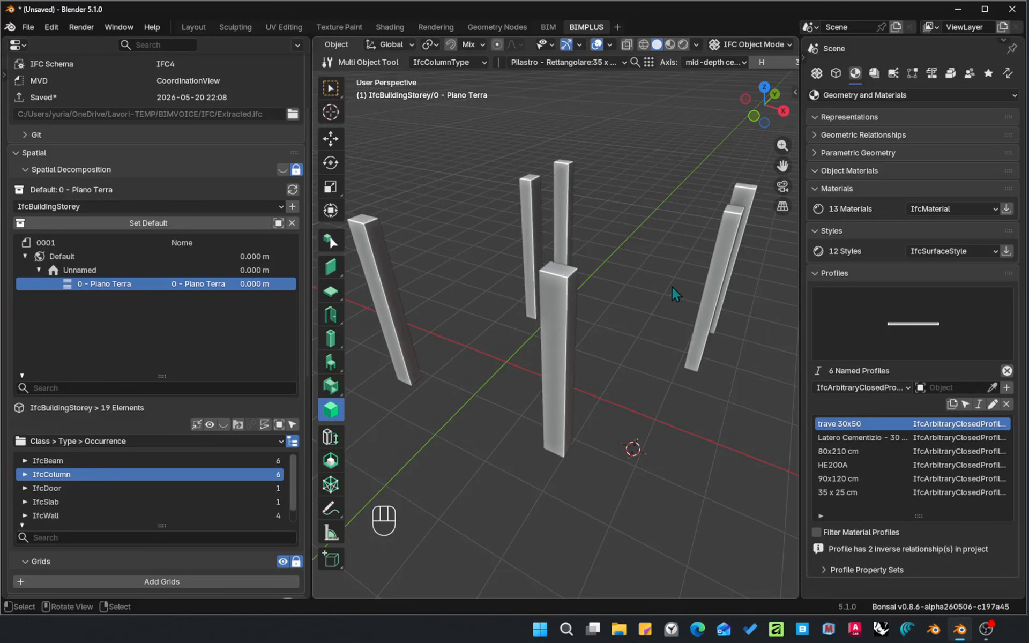
{"action": "left_click", "coordinate": [860, 388]}
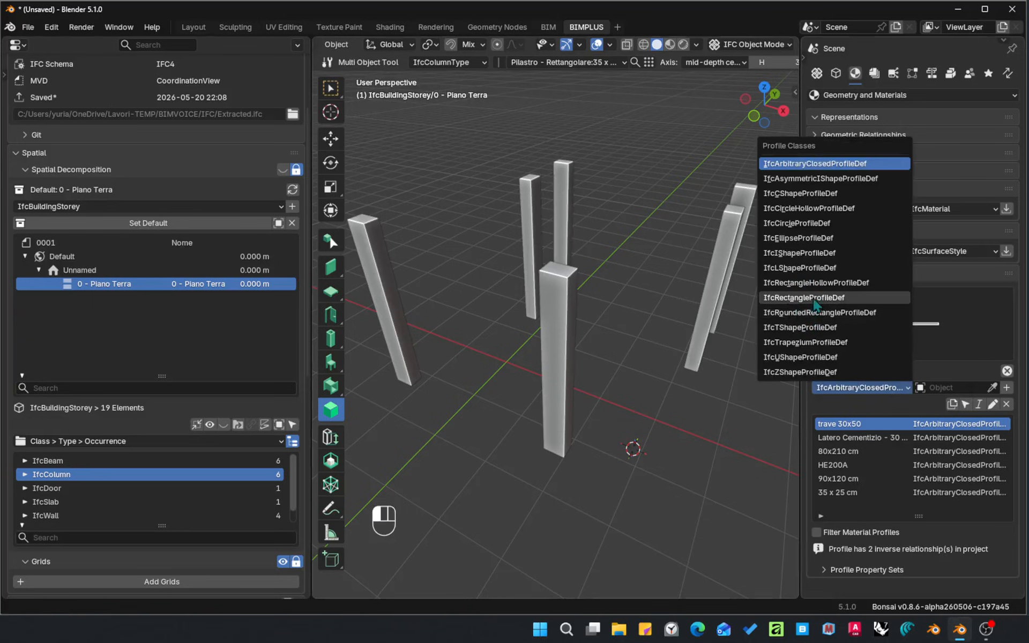
{"action": "left_click", "coordinate": [814, 298]}
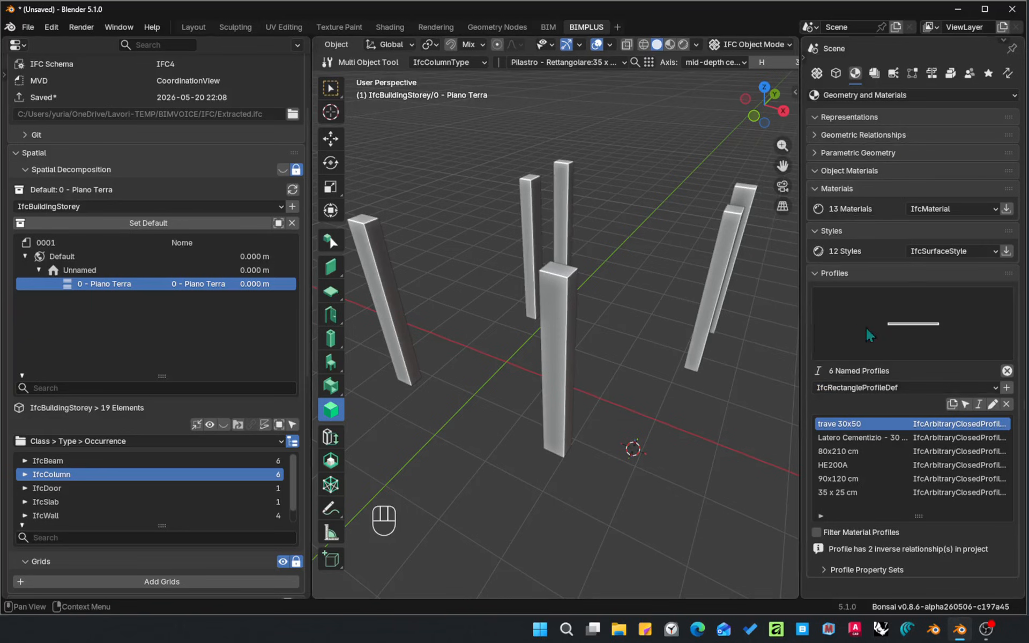
{"action": "left_click", "coordinate": [1006, 388]}
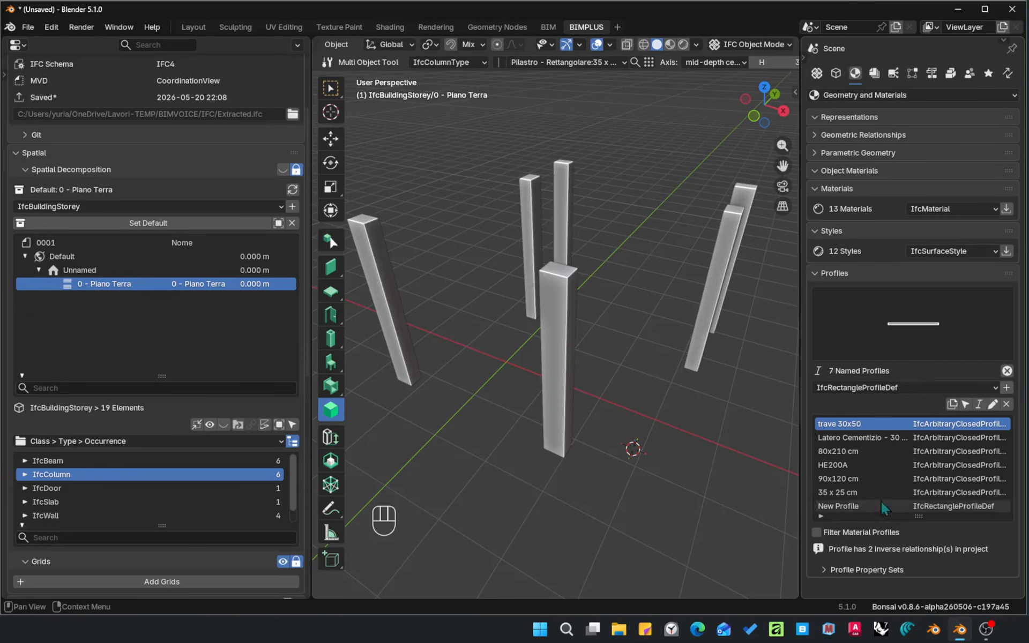
- Start editing the new rectangle profile and name it prf_25x35 cm
{"action": "left_click", "coordinate": [844, 508]}
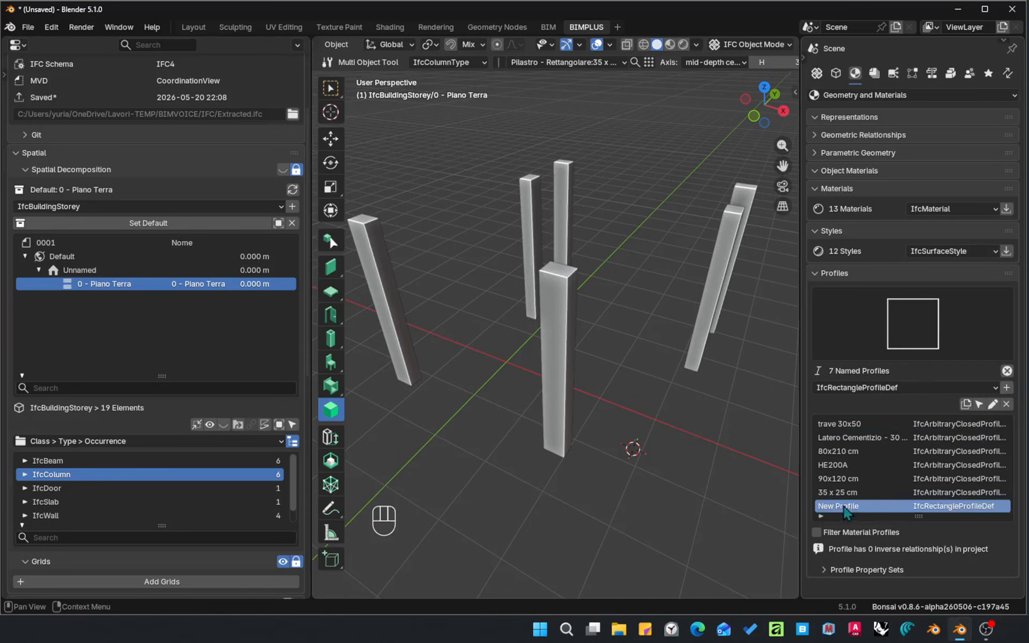
{"action": "left_click", "coordinate": [993, 403]}
{"action": "scroll", "coordinate": [943, 203], "scroll_direction": "down", "scroll_amount": 2}
{"action": "left_click", "coordinate": [900, 535]}
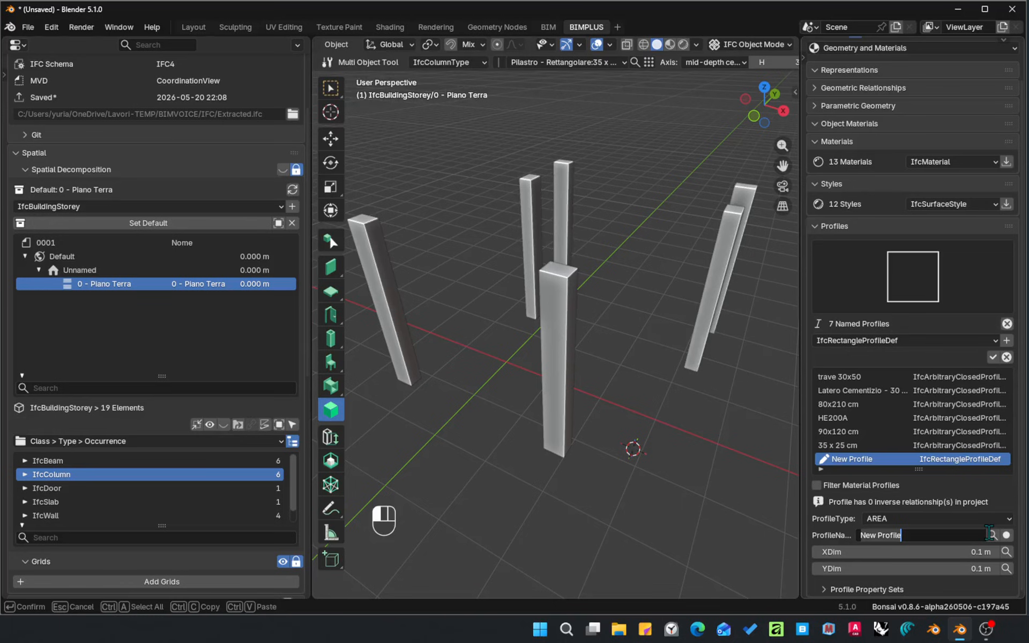
{"action": "type", "text": "prf_"}
{"action": "type", "text": "25x35 cm"}
{"action": "key", "text": "Tab"}
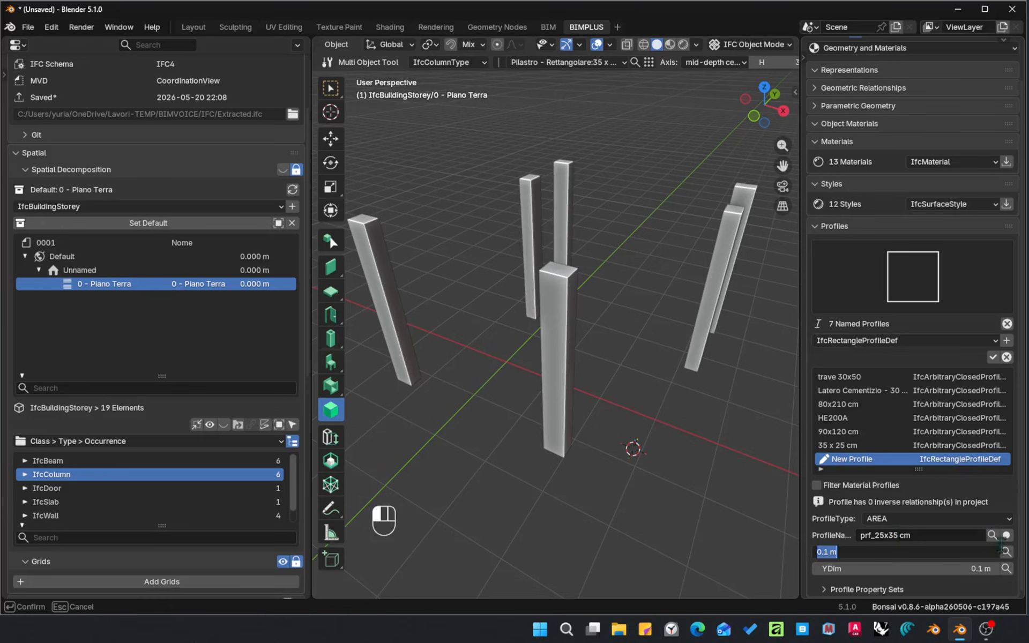
- Set the rectangle profile's XDim to 0.25 m and YDim to 0.35 m, and save the profile
{"action": "type", "text": "0.25"}
{"action": "key", "text": "Tab"}
{"action": "type", "text": "0.35"}
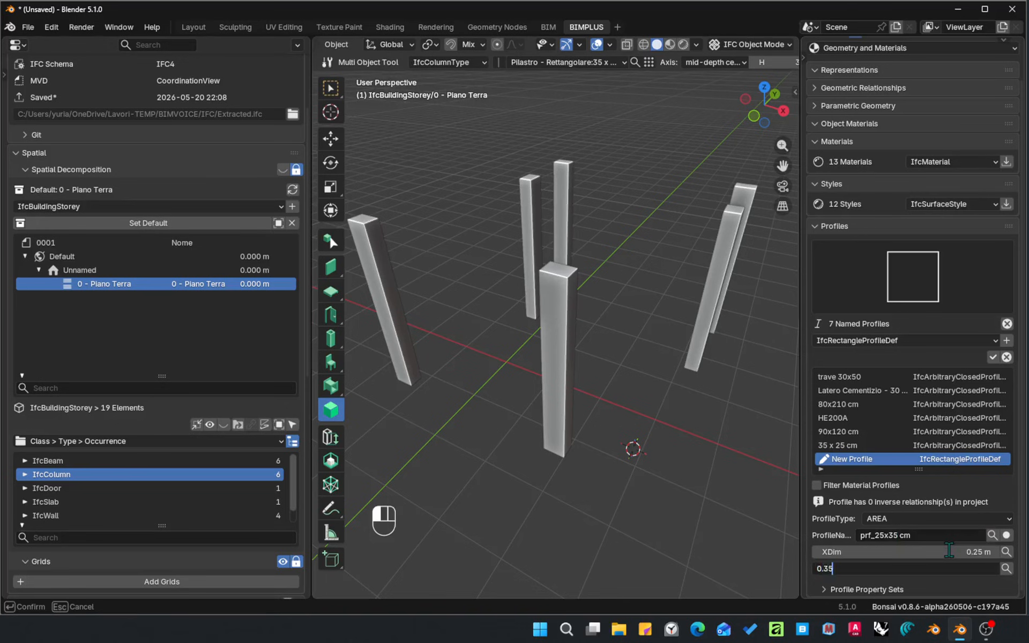
{"action": "key", "text": "Return"}
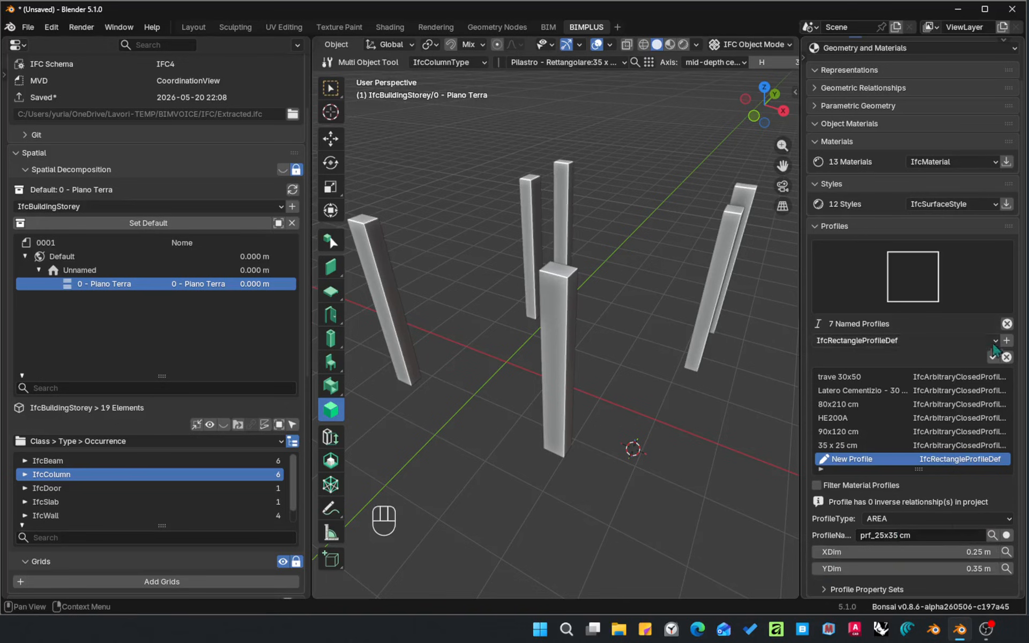
{"action": "left_click", "coordinate": [992, 357]}
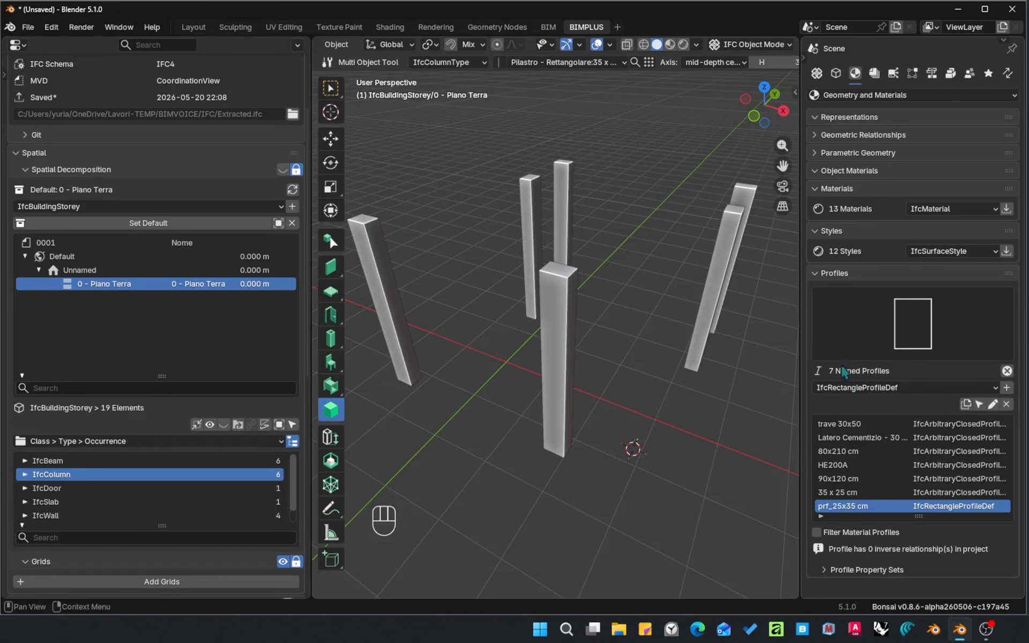
- Start a new column type in the Type Manager and name it Col_25x35 cm
{"action": "middle_click_drag", "start_coordinate": [519, 345], "coordinate": [510, 359]}
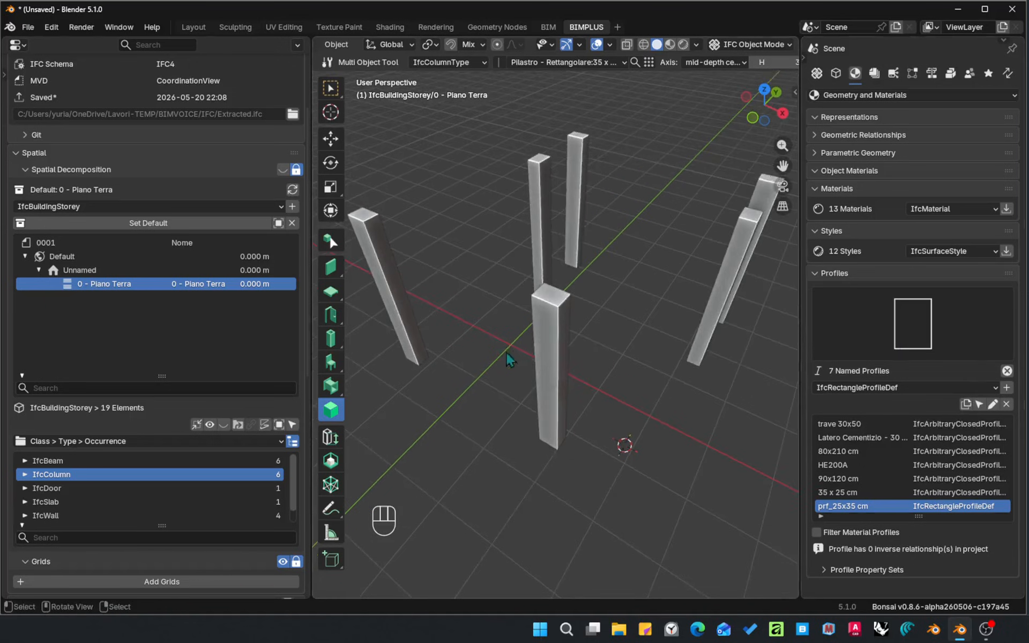
{"action": "middle_click_drag", "start_coordinate": [588, 349], "coordinate": [593, 320], "text": "shift"}
{"action": "key", "text": "alt+a"}
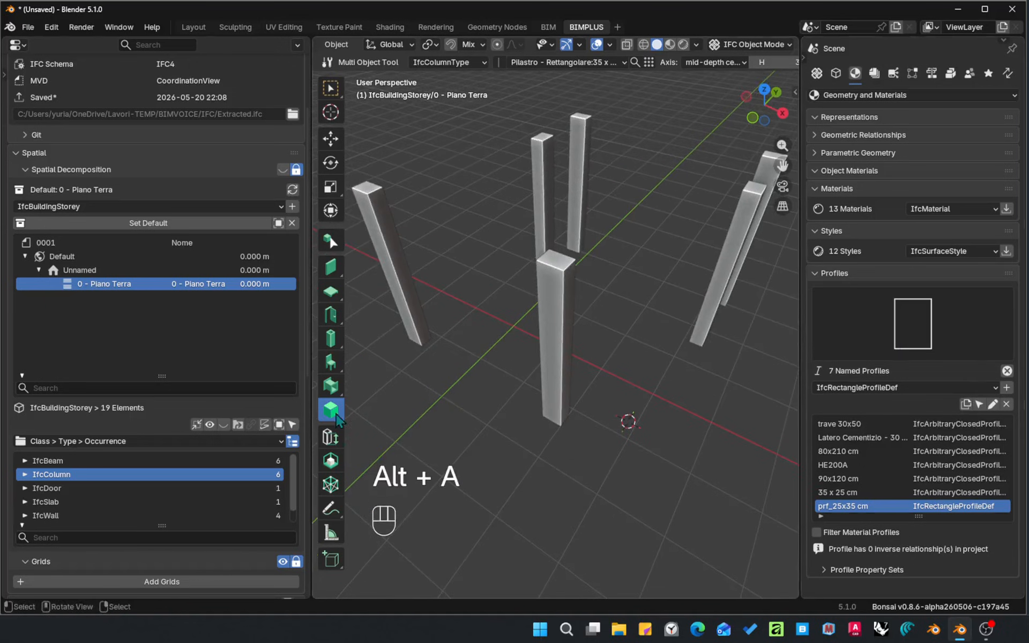
{"action": "key", "text": "alt+a"}
{"action": "middle_click_drag", "start_coordinate": [688, 287], "coordinate": [659, 214]}
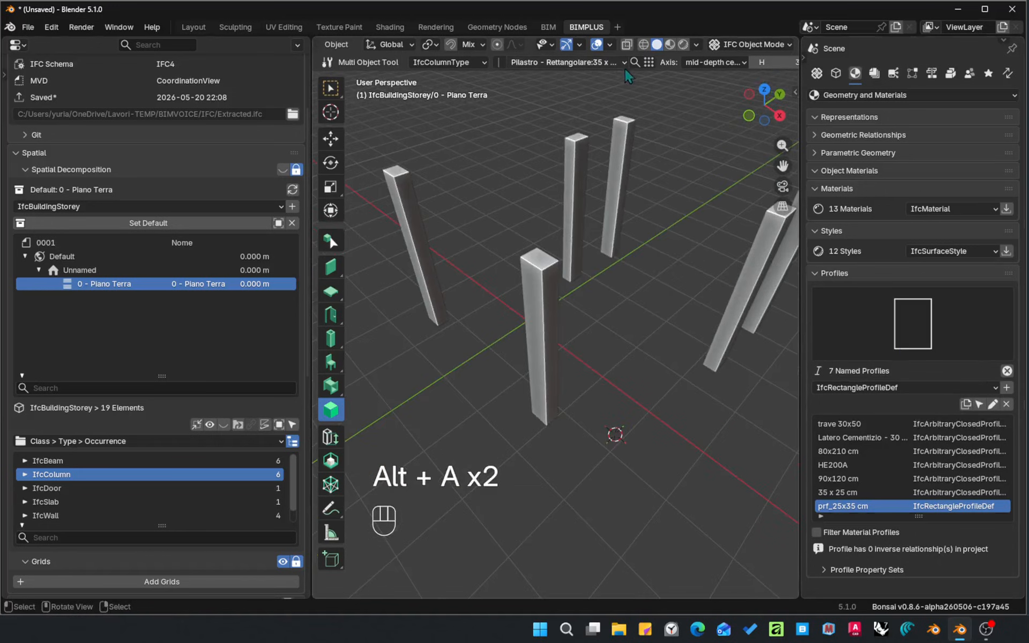
{"action": "left_click", "coordinate": [649, 63]}
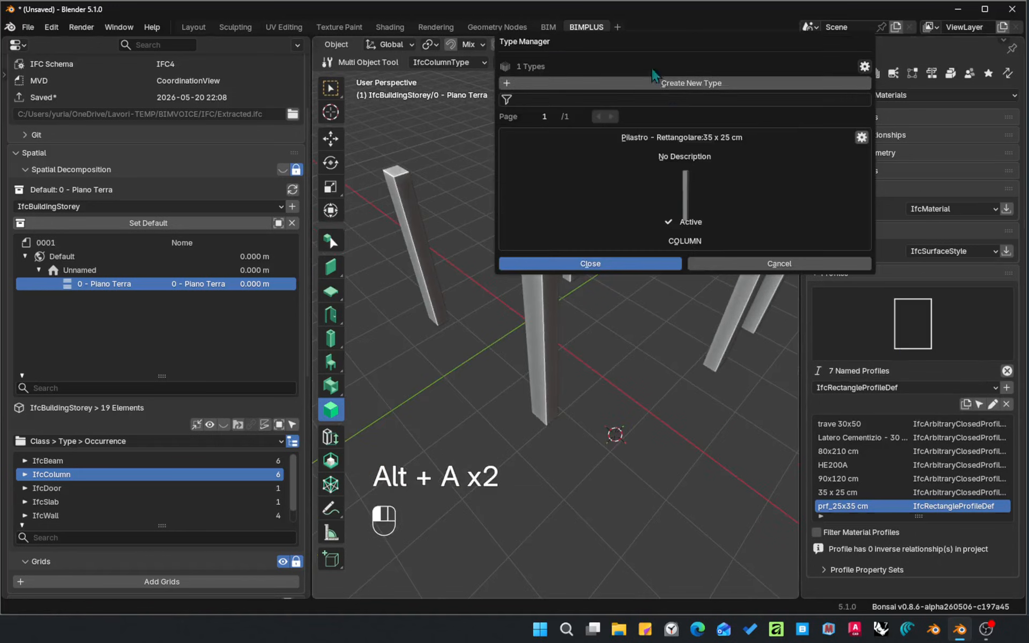
{"action": "left_click", "coordinate": [682, 84]}
{"action": "left_click", "coordinate": [687, 86]}
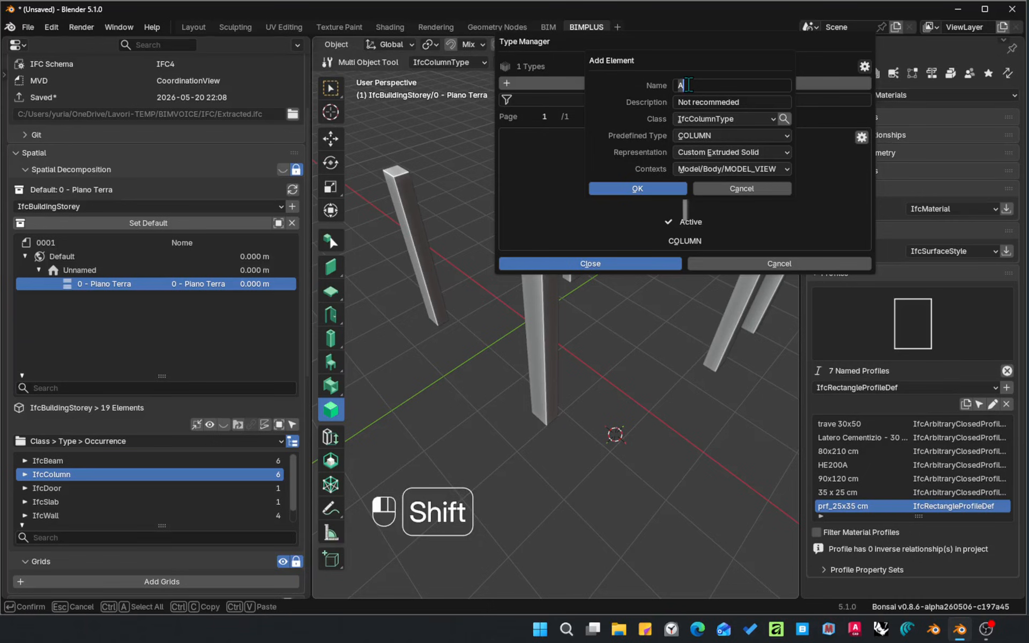
{"action": "type", "text": "Co"}
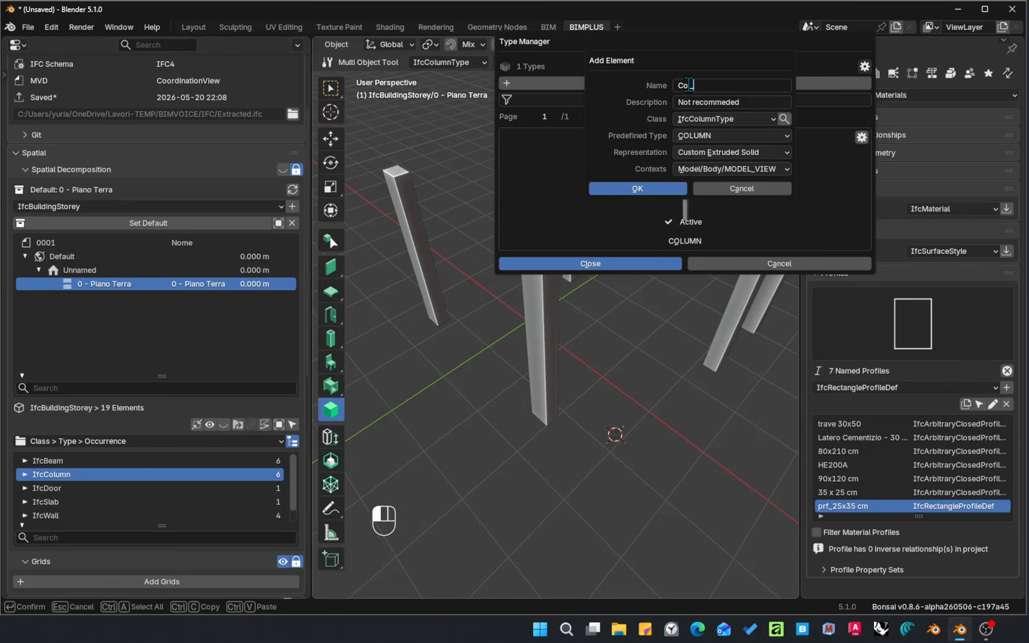
{"action": "type", "text": "L_25x35 cm"}
{"action": "key", "text": "Return"}
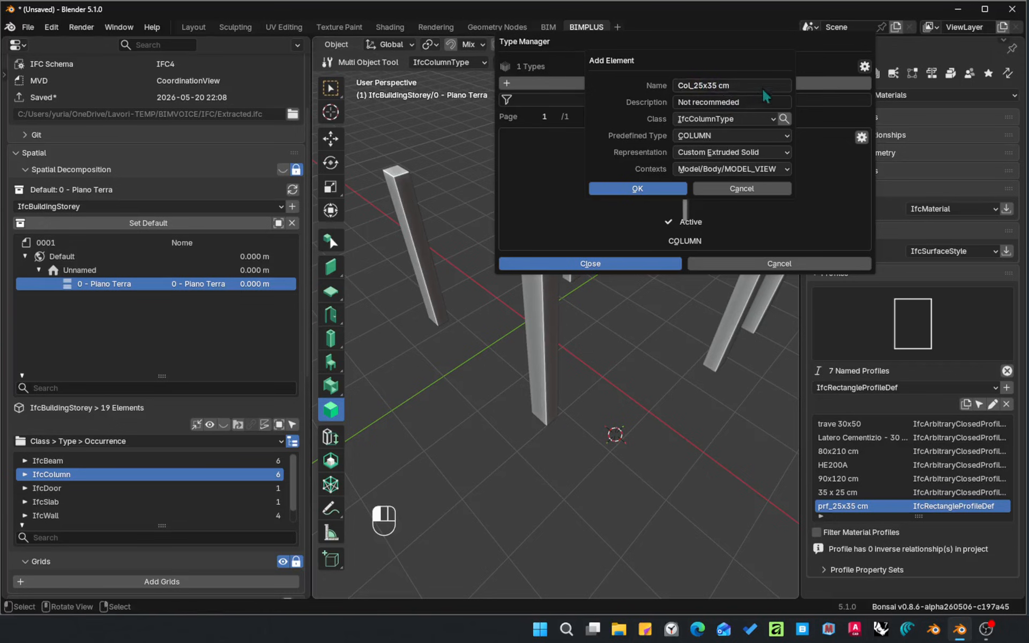
- Set the new column type's description to "This is a Column type created by me"
{"action": "left_click", "coordinate": [753, 103]}
{"action": "key", "text": "shift"}
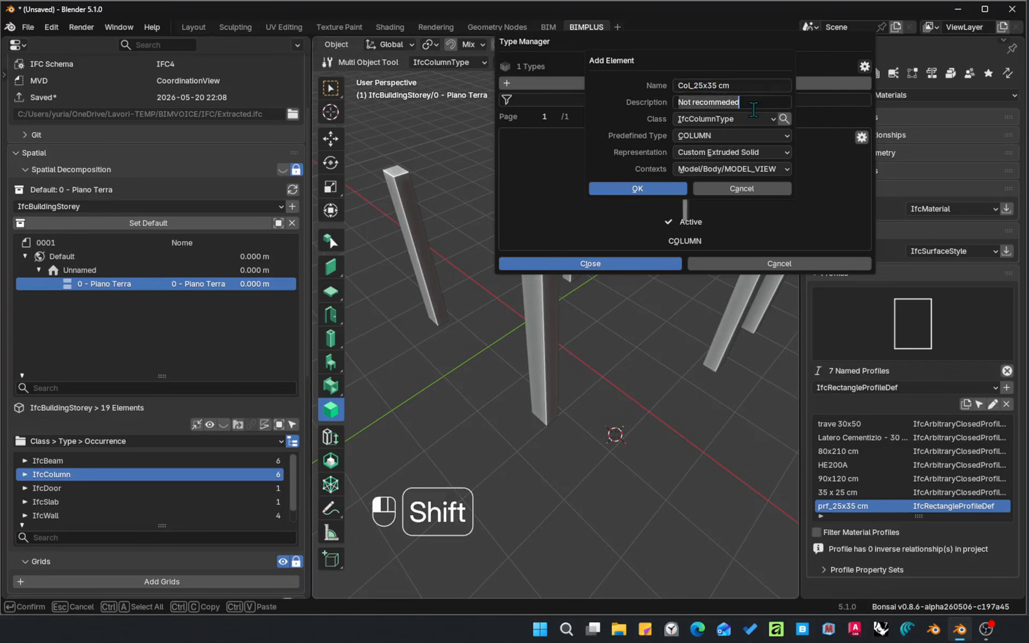
{"action": "type", "text": "Th"}
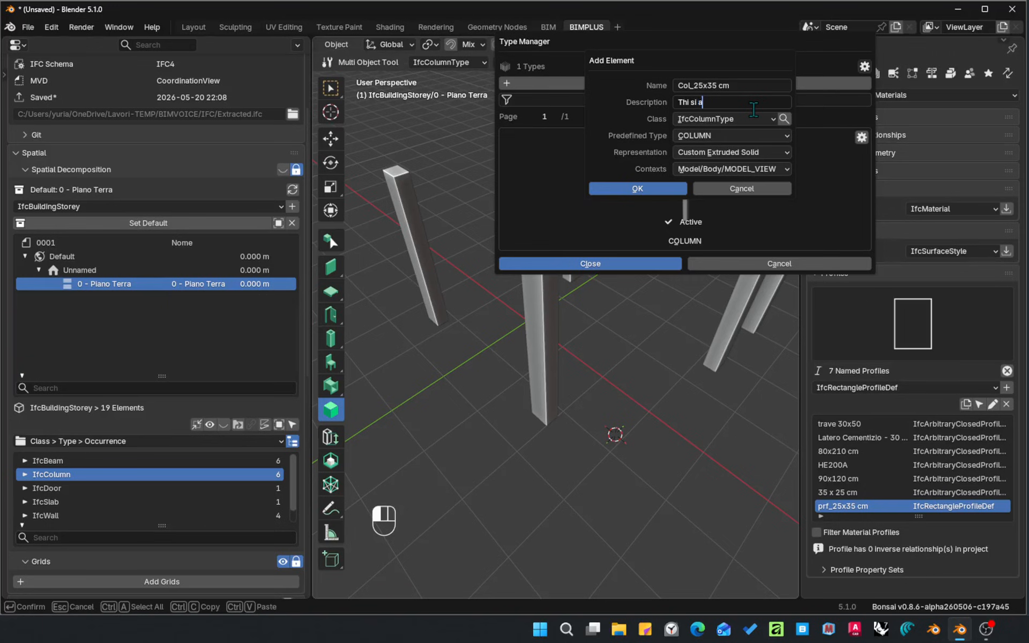
{"action": "type", "text": "i si a"}
{"action": "key", "text": "BackSpace"}
{"action": "key", "text": "BackSpace"}
{"action": "key", "text": "BackSpace"}
{"action": "key", "text": "BackSpace"}
{"action": "type", "text": "Column typ"}
{"action": "type", "text": "e created by me"}
{"action": "key", "text": "shift+Tab"}
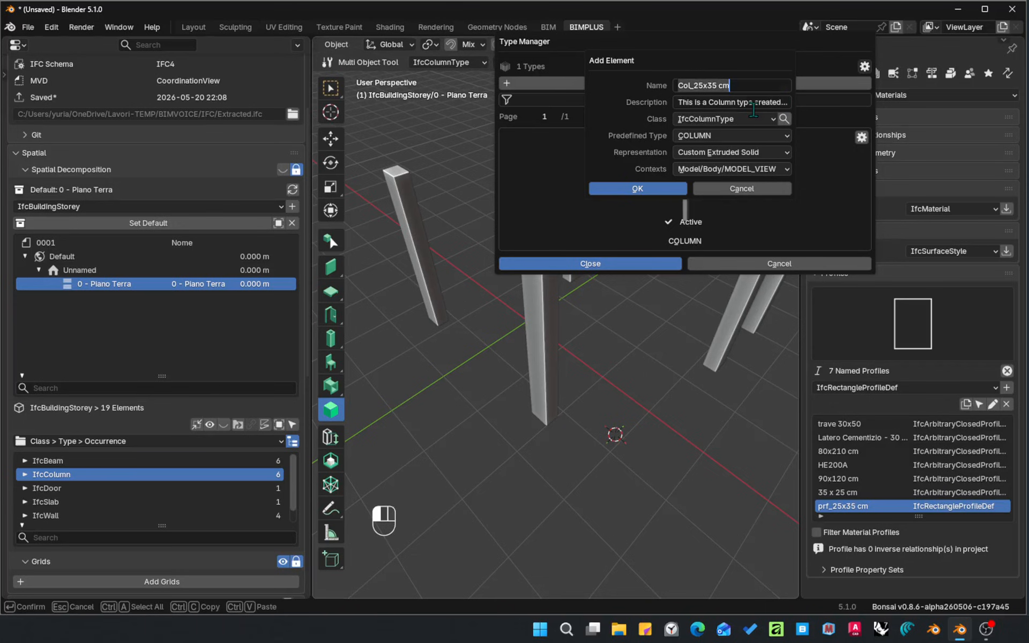
- Create the type with predefined type COLUMN and an Extruded Profile representation using prf_25x35 cm, and close the Type Manager
{"action": "left_click", "coordinate": [720, 138]}
{"action": "left_click", "coordinate": [721, 137]}
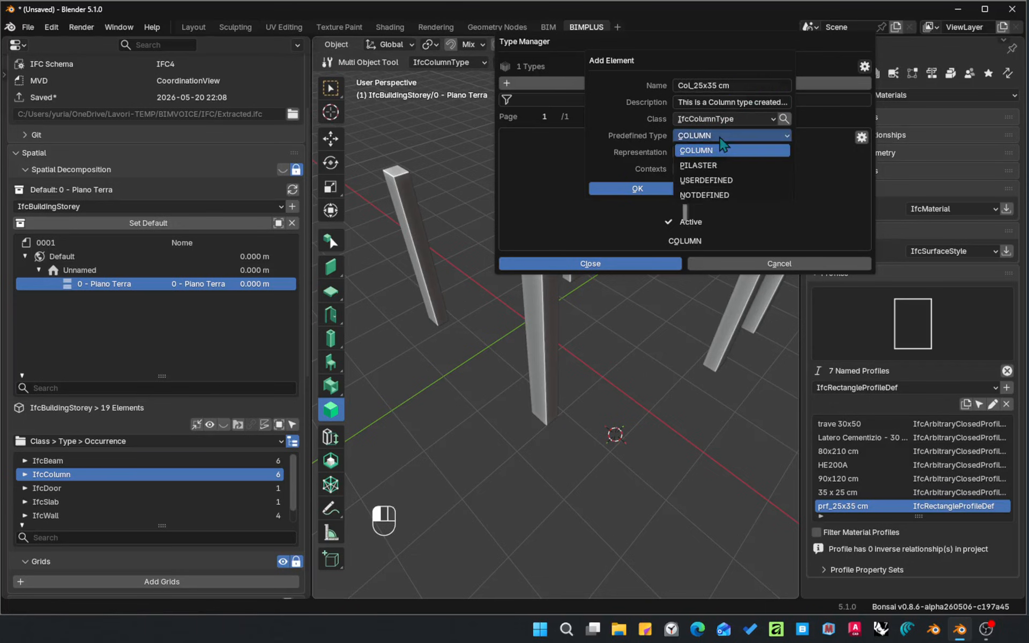
{"action": "left_click", "coordinate": [702, 150]}
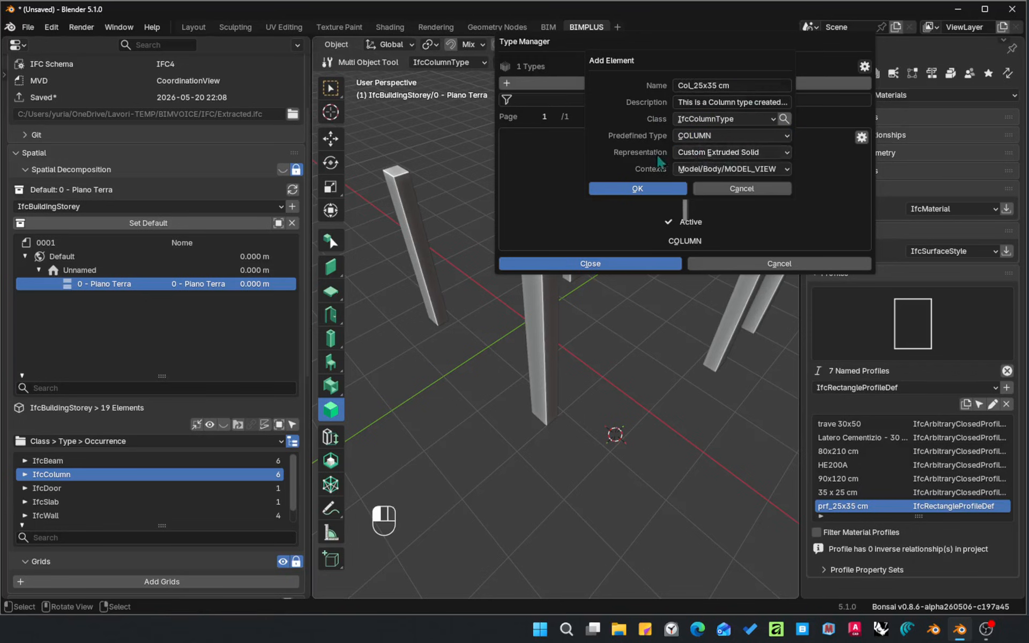
{"action": "left_click", "coordinate": [737, 154]}
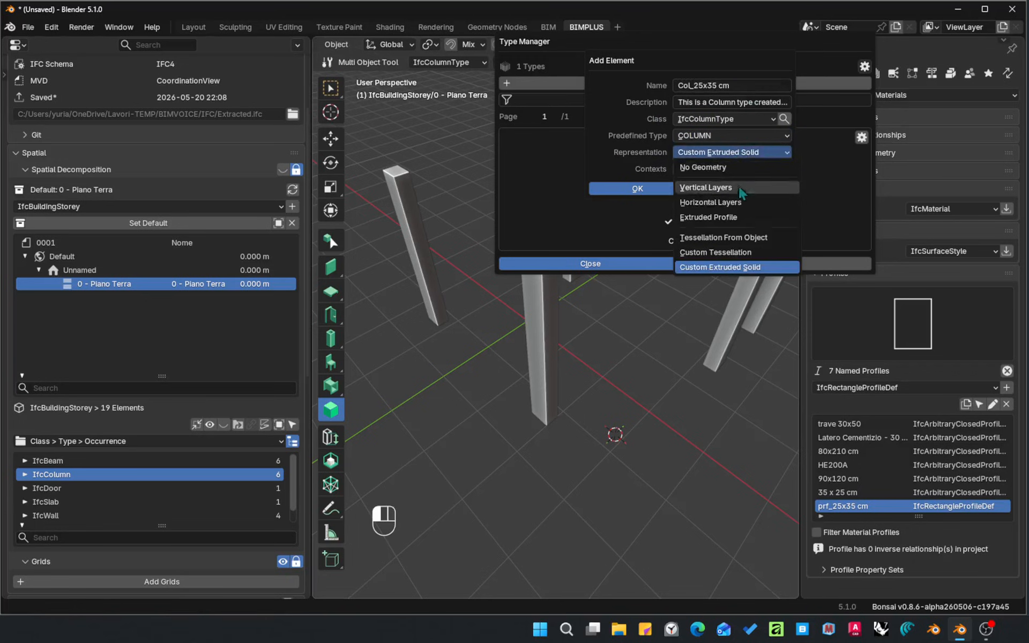
{"action": "left_click", "coordinate": [713, 218]}
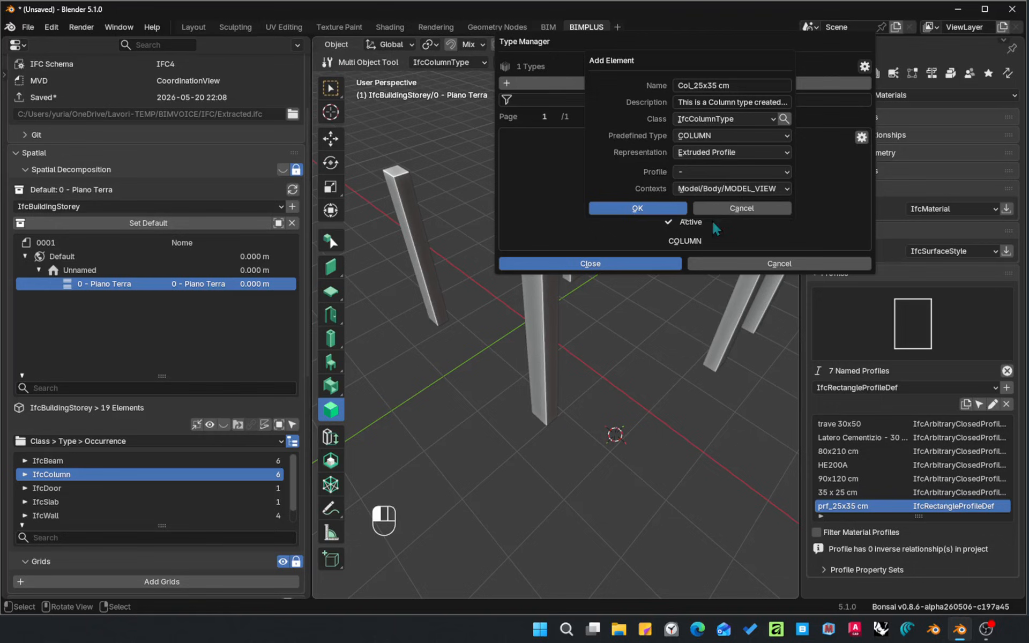
{"action": "left_click", "coordinate": [727, 173]}
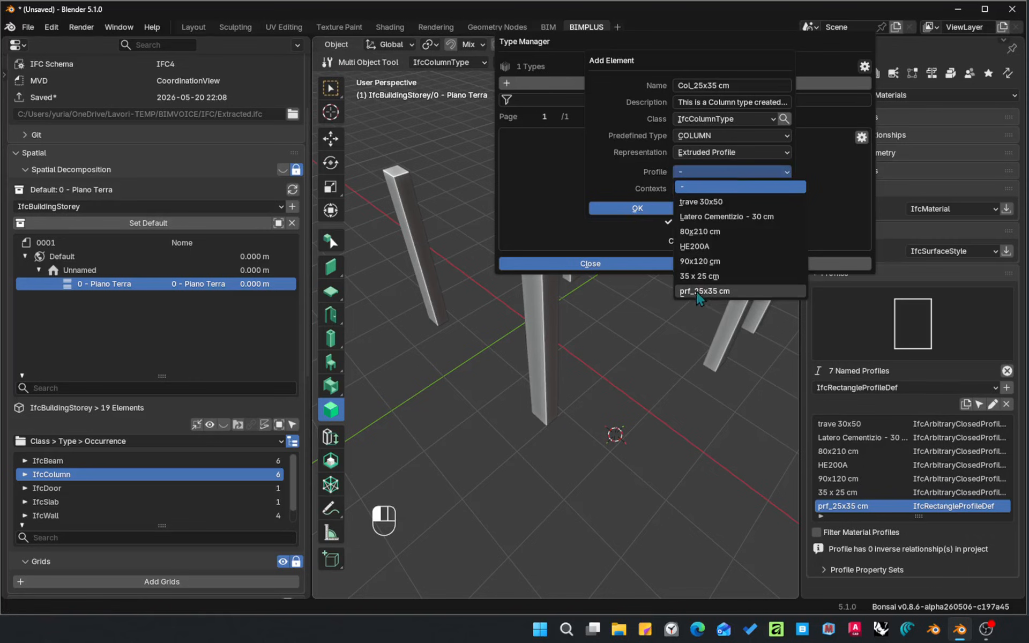
{"action": "left_click", "coordinate": [715, 293]}
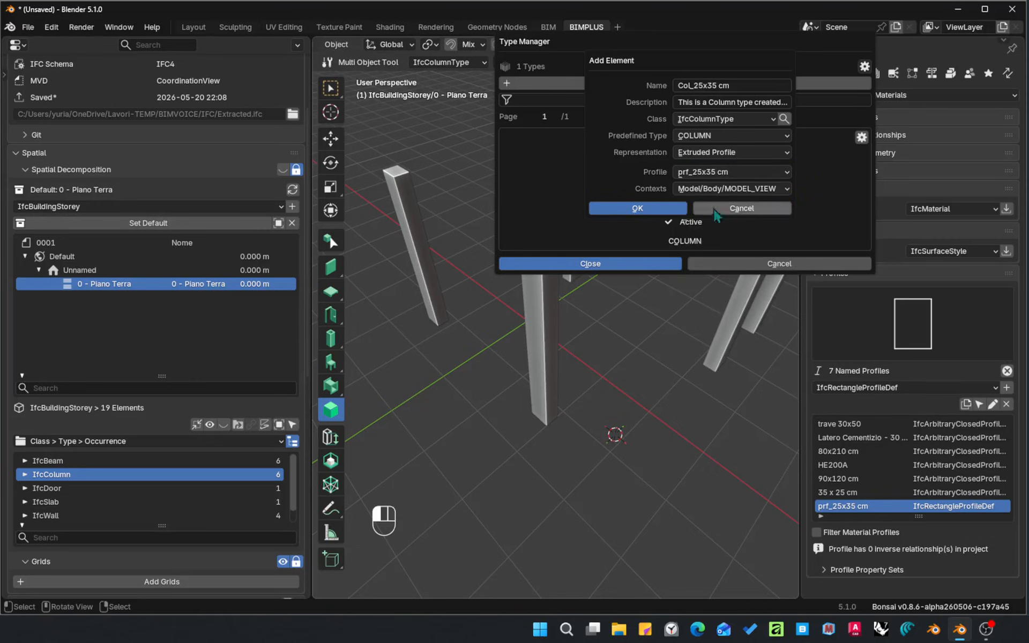
{"action": "left_click", "coordinate": [650, 213]}
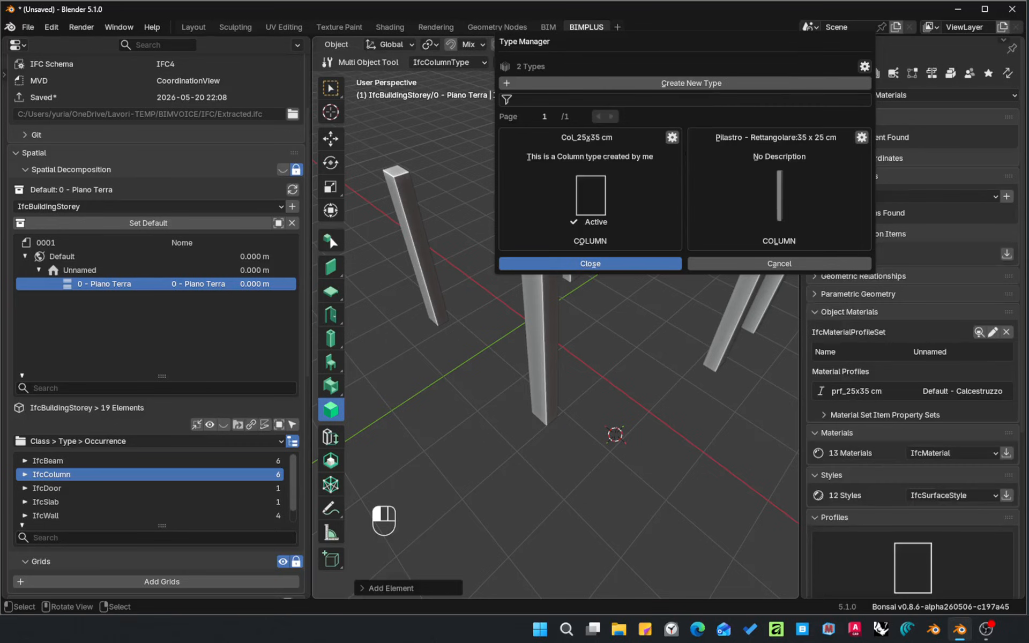
{"action": "left_click", "coordinate": [654, 265]}
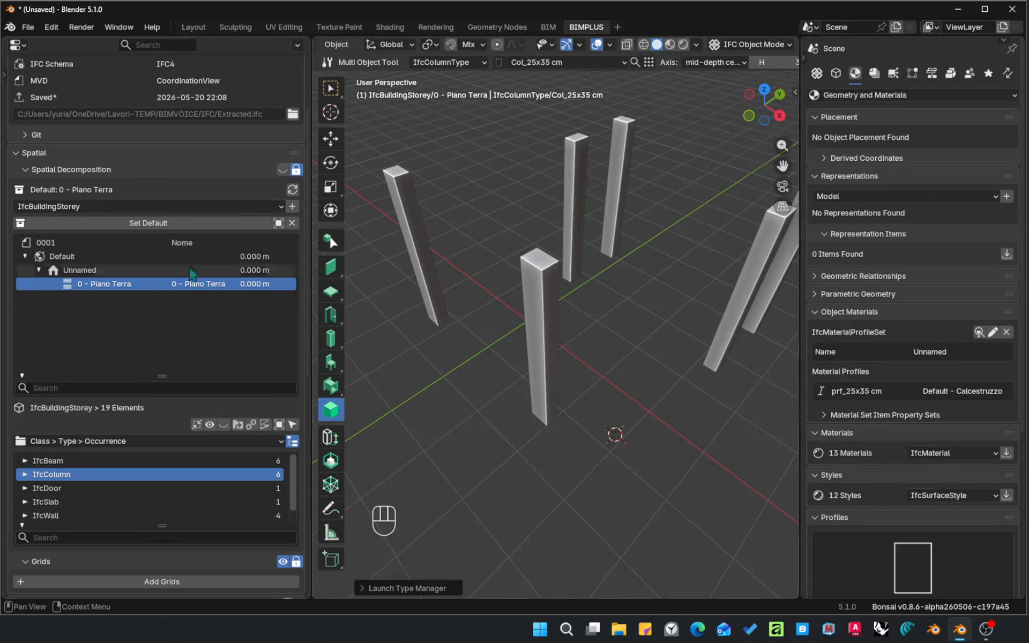
- Place a Col_25x35 cm column beside the front column, at about X 2.24 m, Y -1.12 m
{"action": "middle_click_drag", "start_coordinate": [594, 438], "coordinate": [613, 400], "text": "shift"}
{"action": "key", "text": "shift+a"}
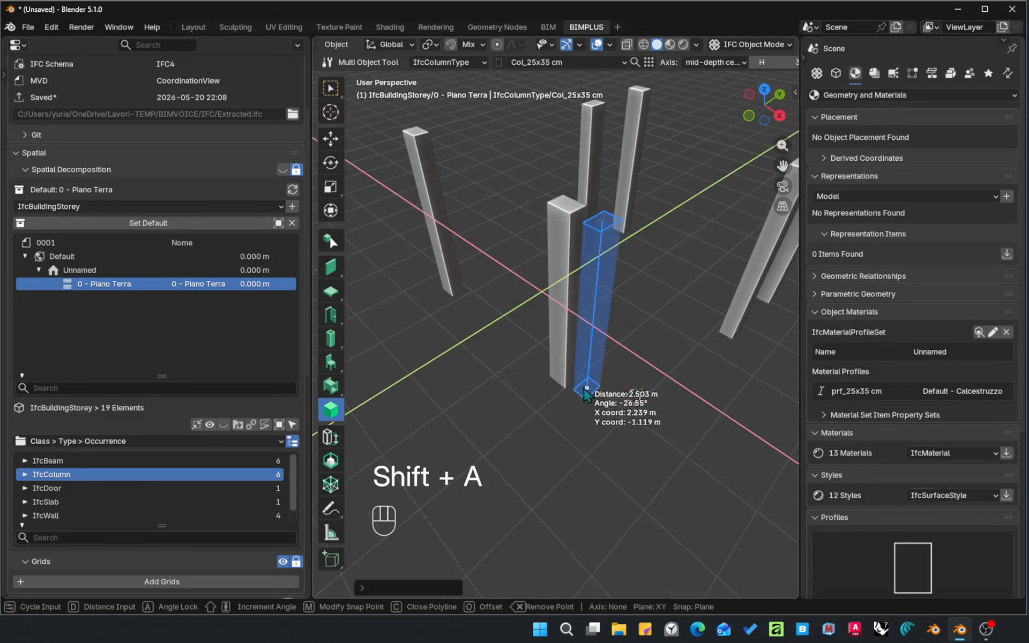
{"action": "left_click", "coordinate": [587, 389]}
{"action": "key", "text": "Escape"}
{"action": "key", "text": "Escape"}
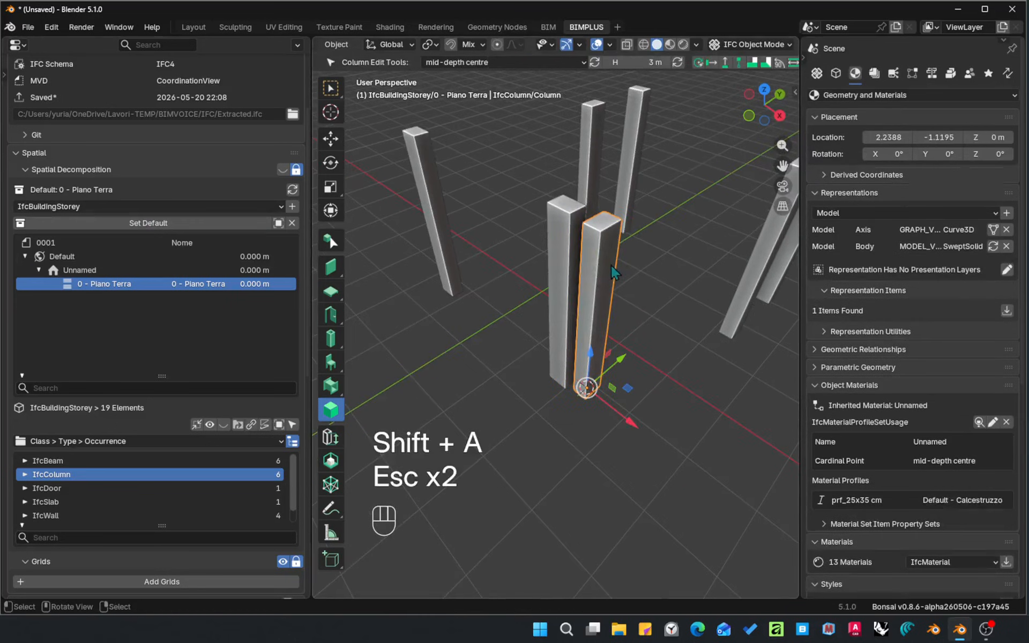
- Edit the new column's axis by moving its upper end point up and sideways to tilt and lengthen it, and return to IFC Object Mode
{"action": "middle_click_drag", "start_coordinate": [611, 265], "coordinate": [625, 236]}
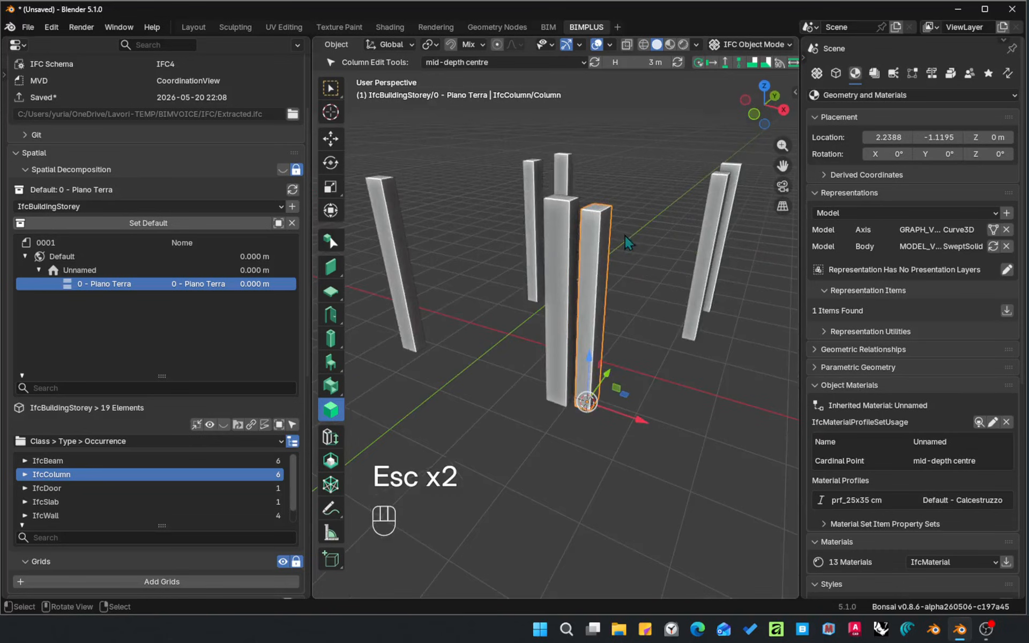
{"action": "middle_click_drag", "start_coordinate": [611, 286], "coordinate": [585, 277]}
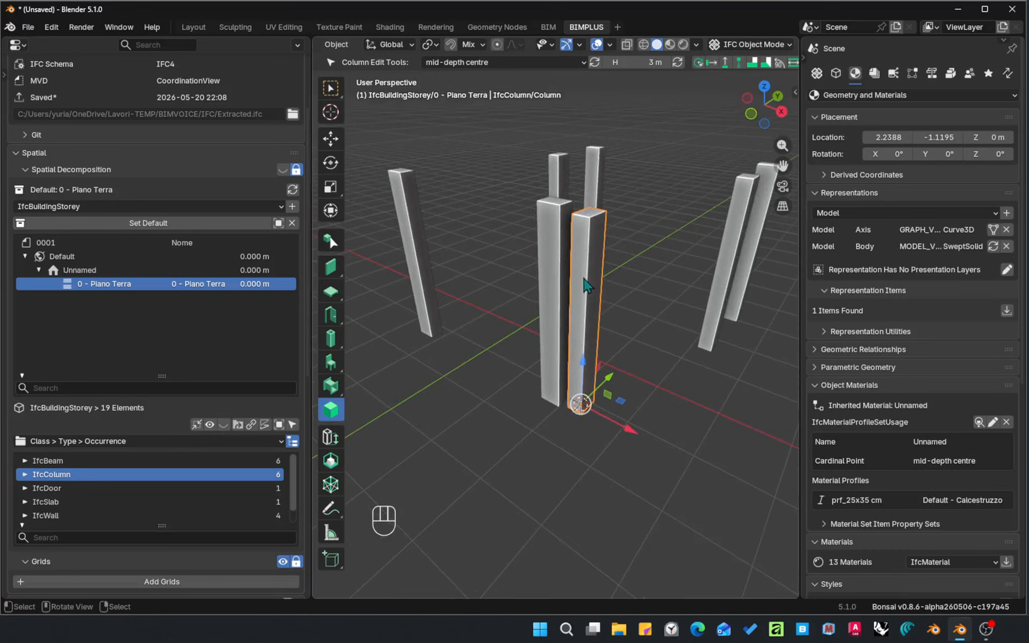
{"action": "key", "text": "alt+e"}
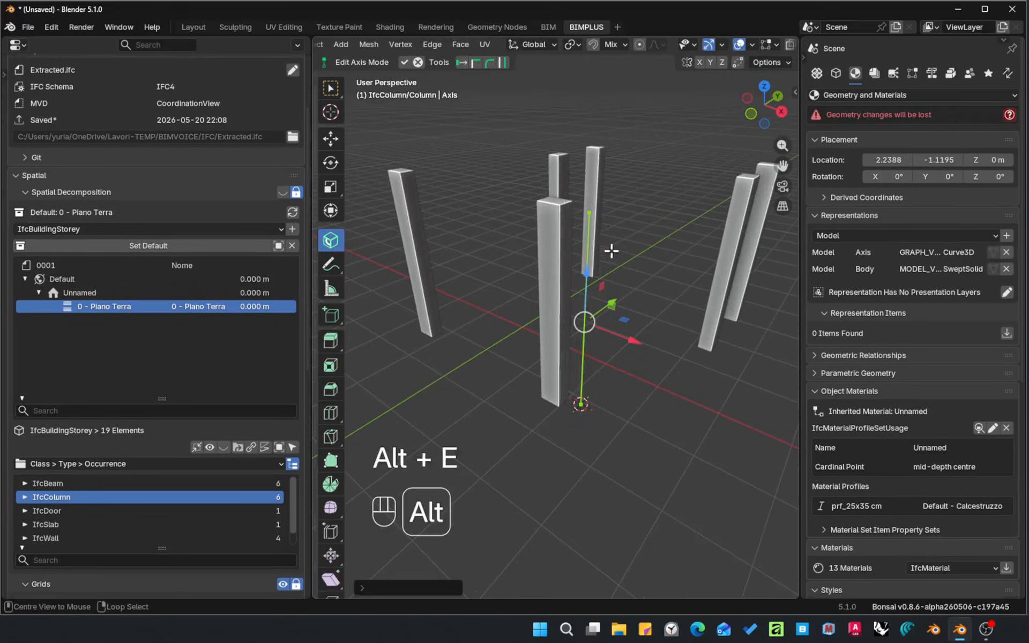
{"action": "key", "text": "1"}
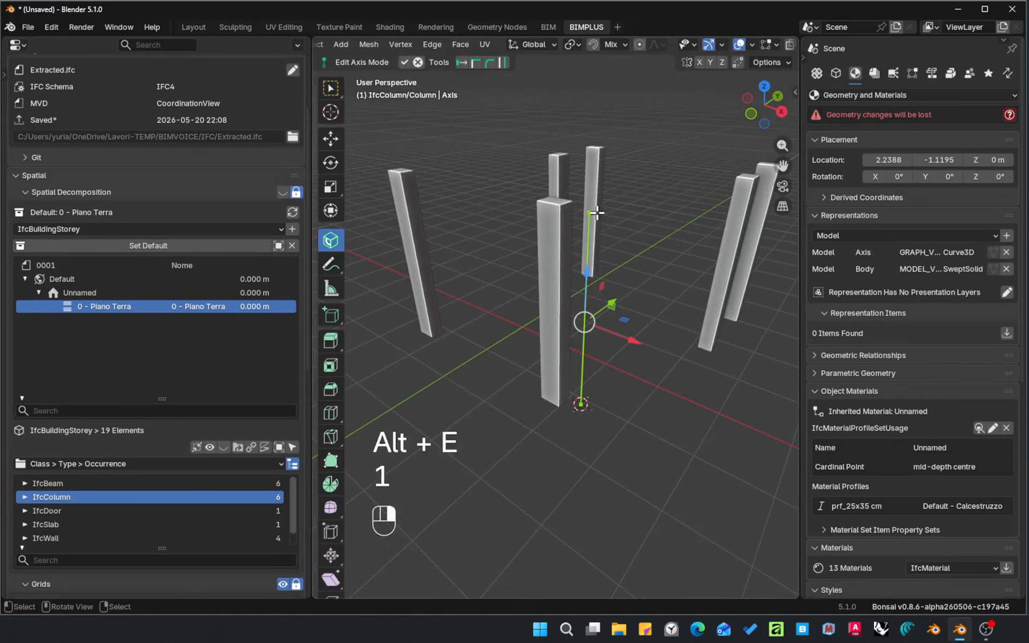
{"action": "key", "text": "g"}
{"action": "left_click", "coordinate": [624, 132]}
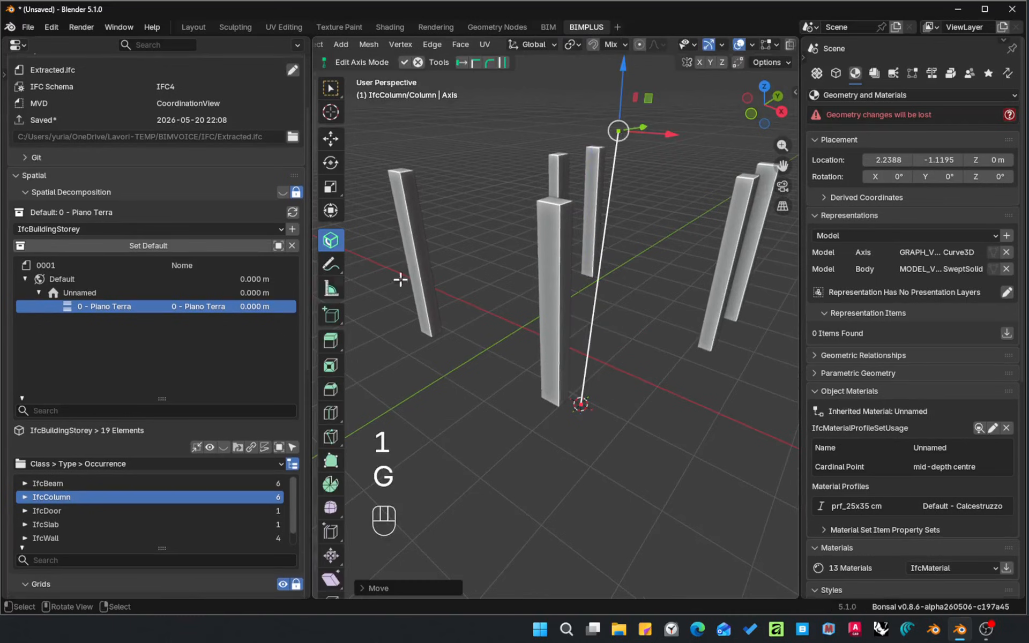
{"action": "scroll", "coordinate": [739, 48], "scroll_direction": "down", "scroll_amount": 2}
{"action": "scroll", "coordinate": [739, 48], "scroll_direction": "down", "scroll_amount": 2}
{"action": "left_click", "coordinate": [770, 45]}
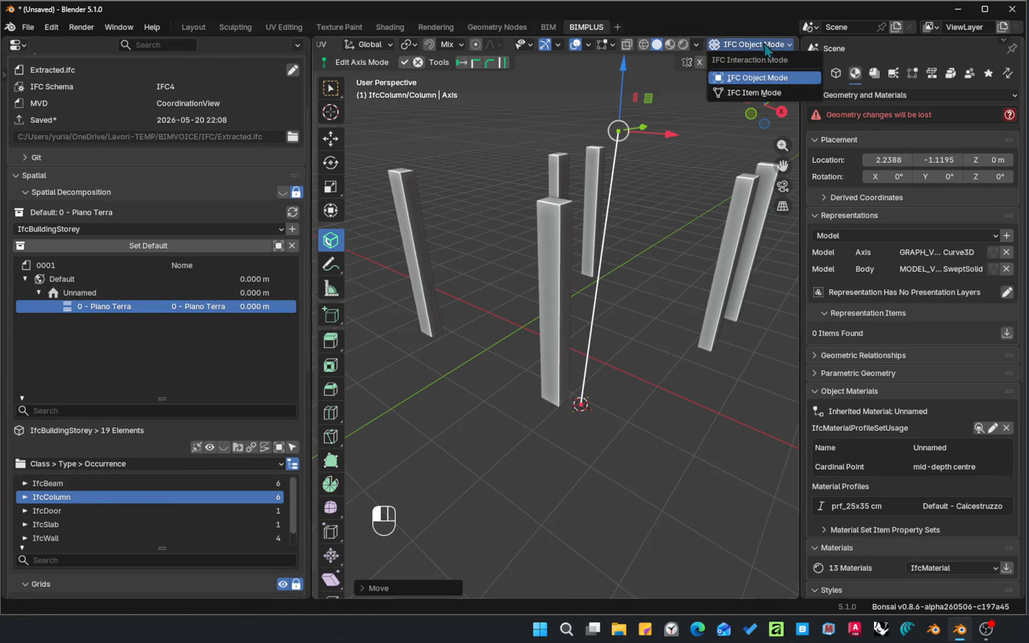
{"action": "left_click", "coordinate": [764, 75]}
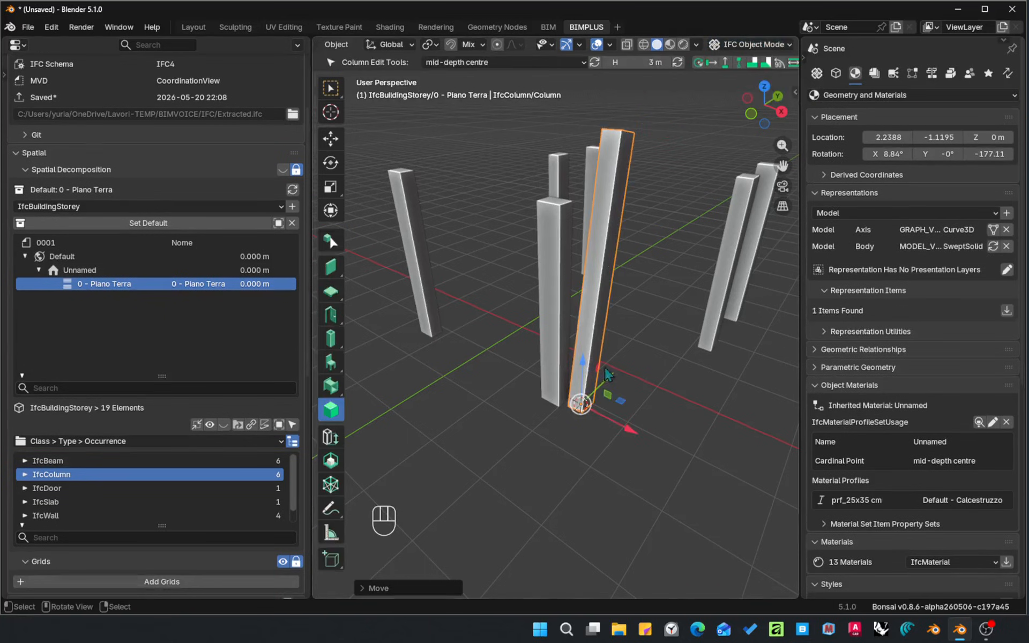
- Delete the tilted test column and clear the selection
{"action": "middle_click_drag", "start_coordinate": [609, 375], "coordinate": [629, 351]}
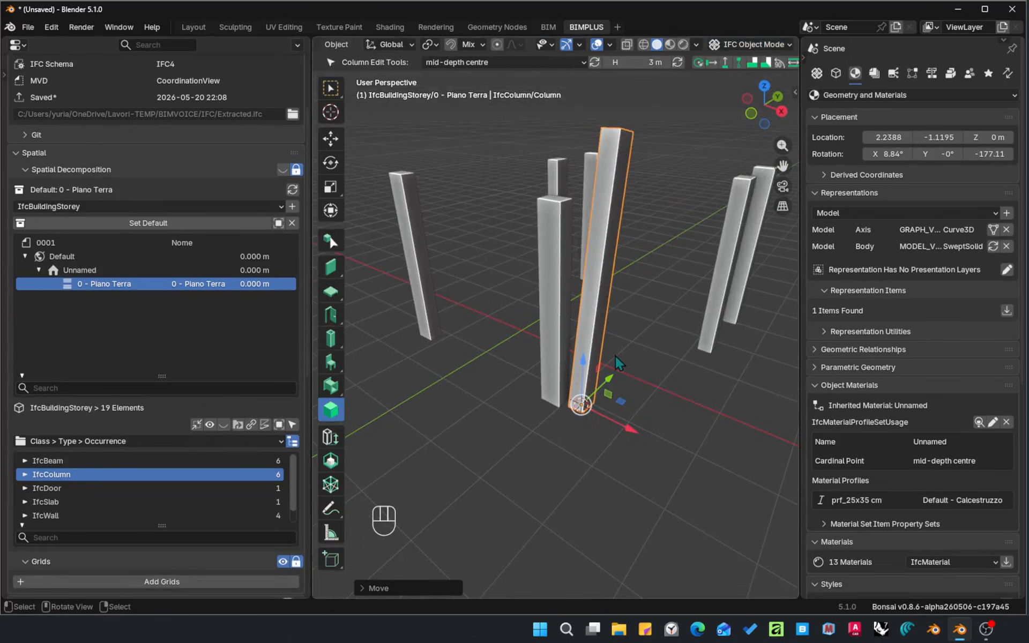
{"action": "middle_click_drag", "start_coordinate": [615, 356], "coordinate": [608, 320]}
{"action": "key", "text": "x"}
{"action": "left_click", "coordinate": [587, 351]}
{"action": "key", "text": "alt+a"}
- Select the front column, show its object information and select all columns of the same type
{"action": "left_click", "coordinate": [599, 304]}
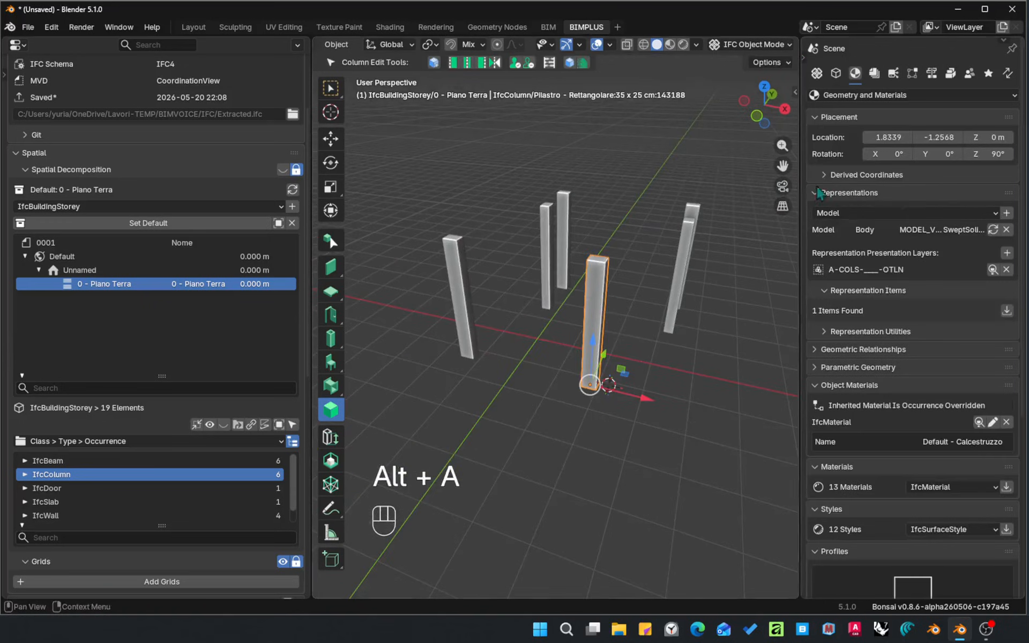
{"action": "left_click_drag", "start_coordinate": [801, 185], "coordinate": [781, 184]}
{"action": "left_click", "coordinate": [831, 75]}
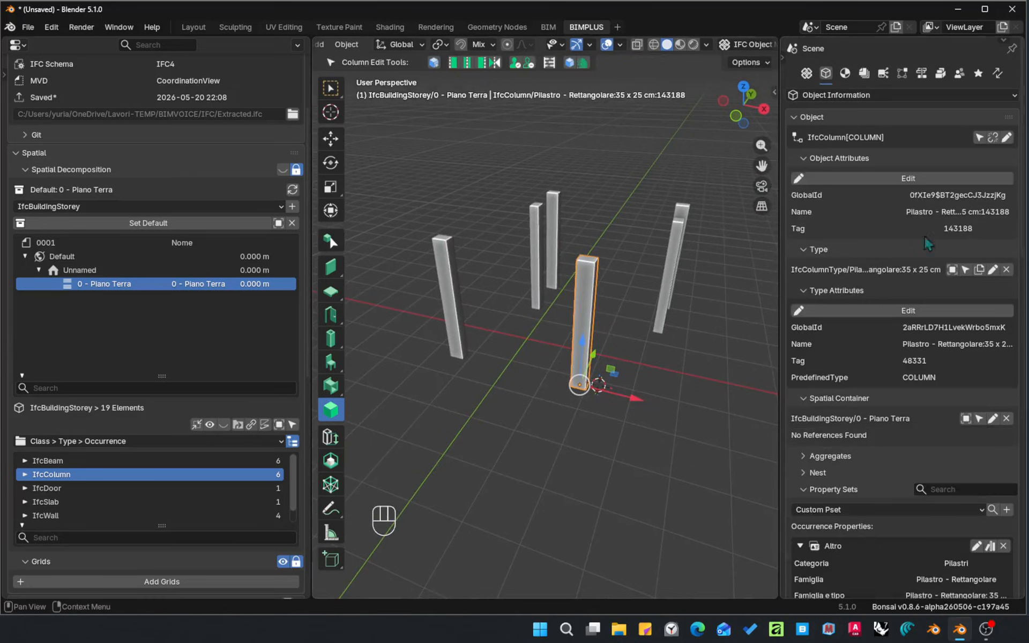
{"action": "left_click", "coordinate": [965, 270]}
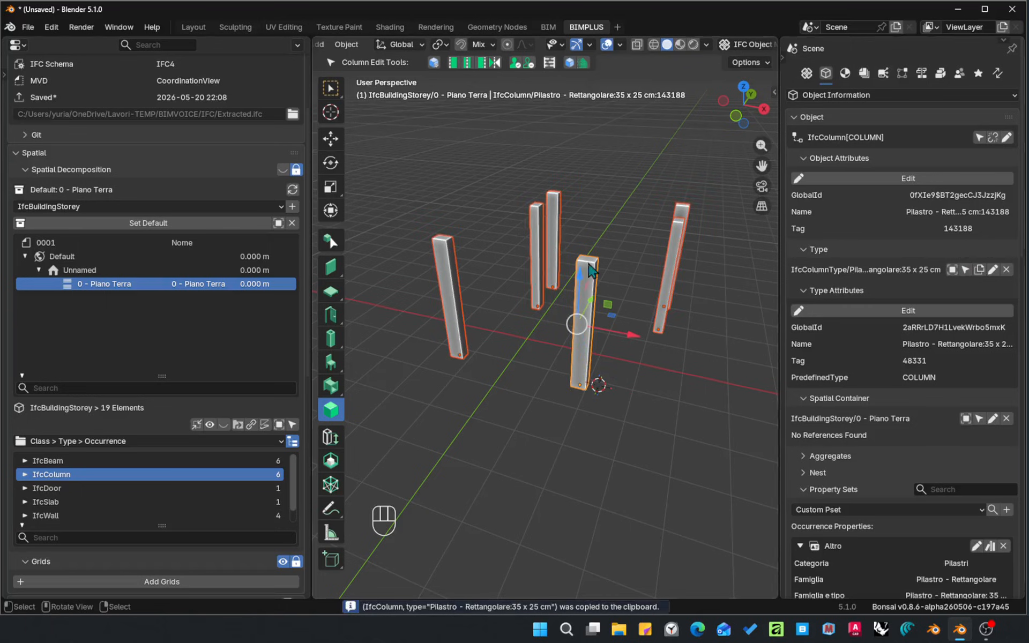
- Reassign all selected columns to the IfcColumnType Col_25x35 cm
{"action": "left_click", "coordinate": [992, 271]}
{"action": "left_click", "coordinate": [923, 269]}
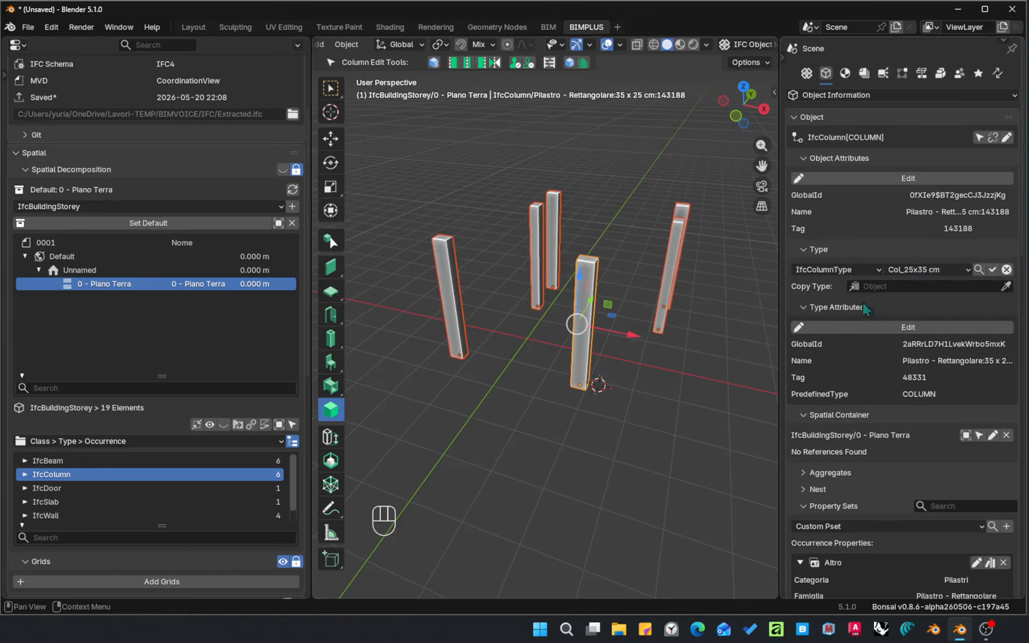
{"action": "left_click", "coordinate": [820, 271]}
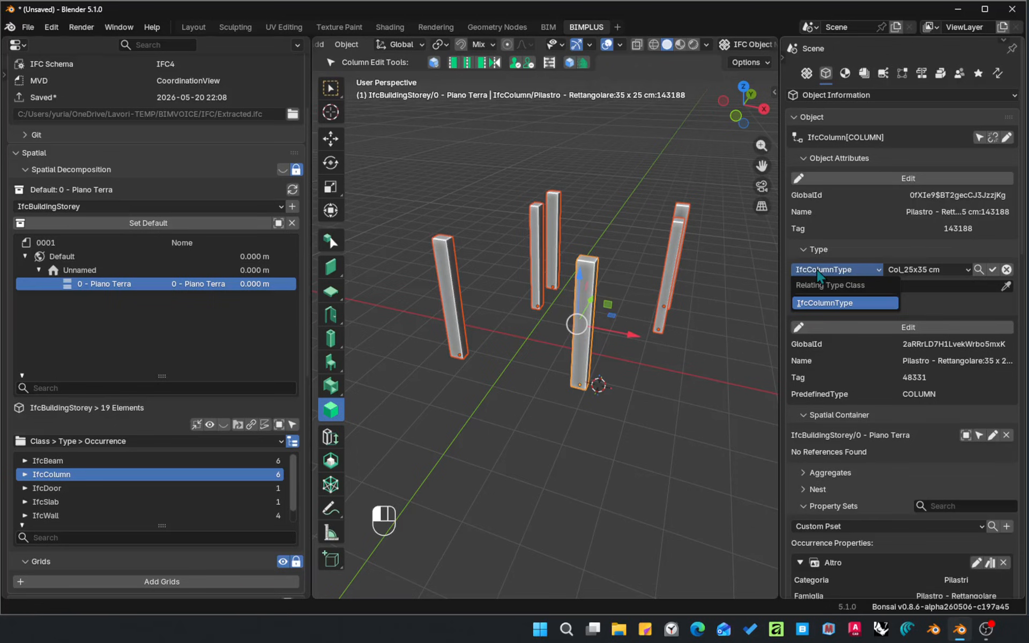
{"action": "left_click", "coordinate": [832, 304]}
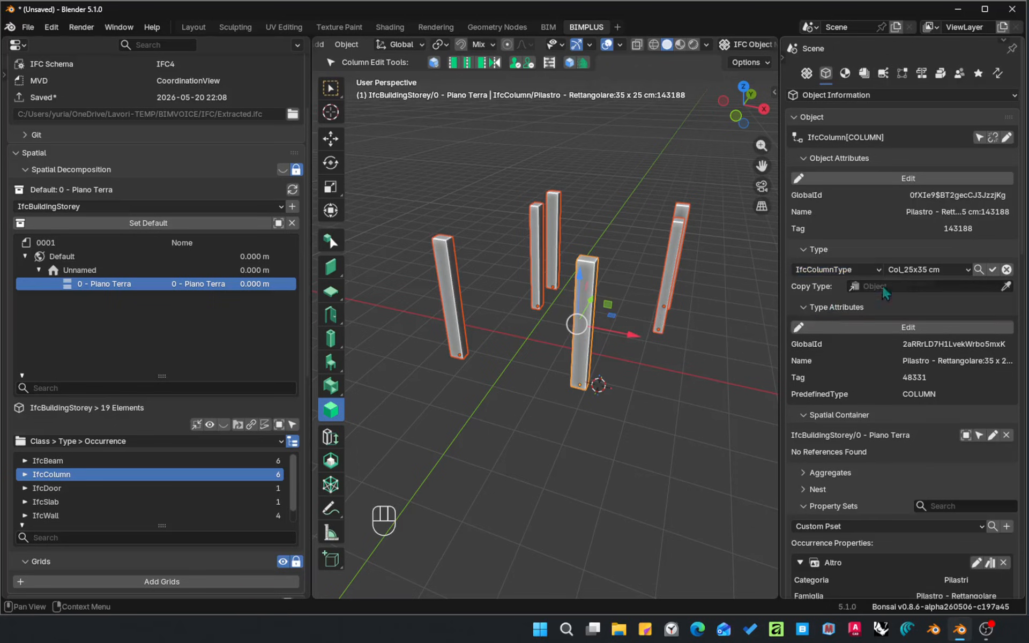
{"action": "left_click", "coordinate": [923, 270]}
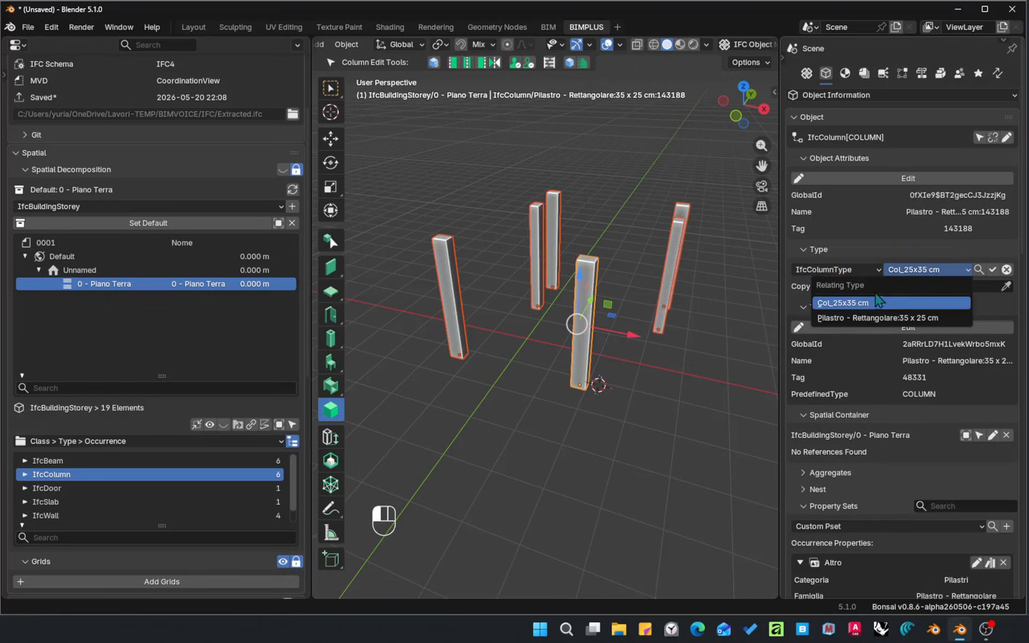
{"action": "left_click", "coordinate": [854, 302]}
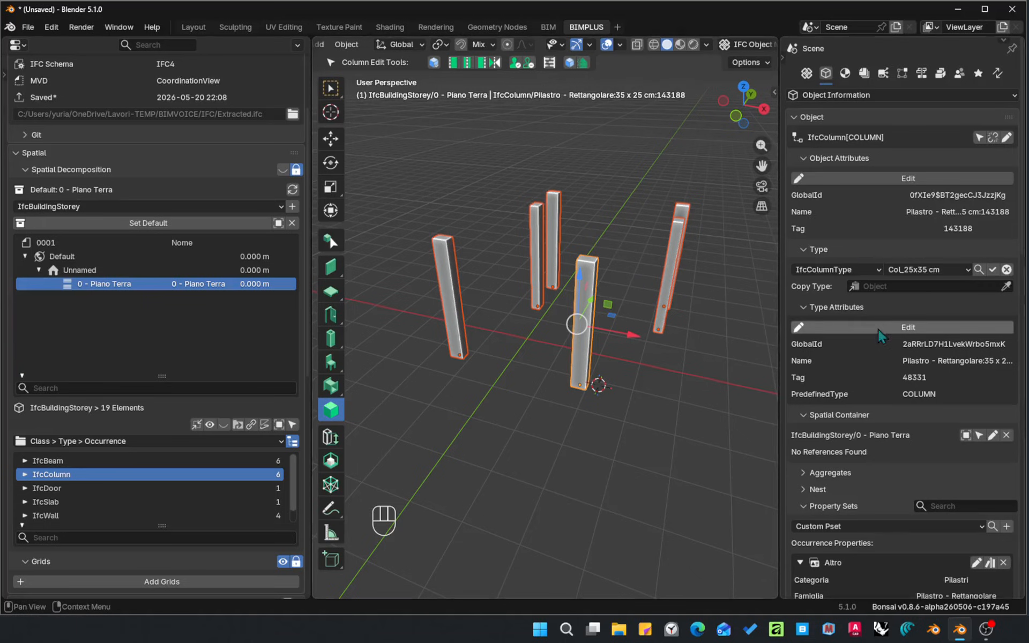
{"action": "left_click", "coordinate": [993, 270]}
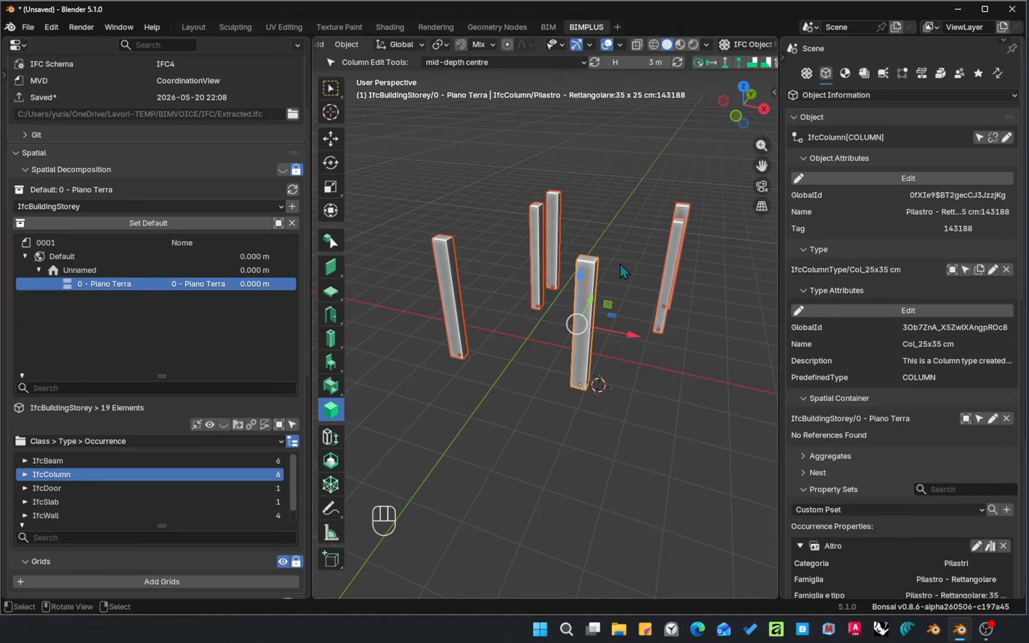
- Clear the selection and check the assigned type of individual columns at the right and the rear
{"action": "key", "text": "alt+a"}
{"action": "left_click", "coordinate": [679, 246]}
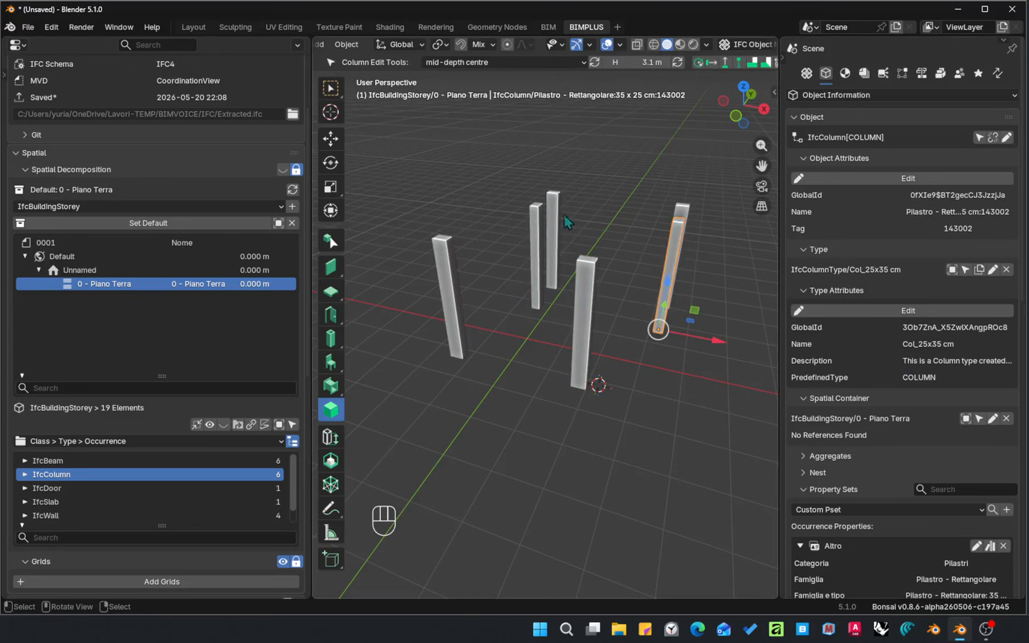
{"action": "left_click", "coordinate": [553, 230]}
{"action": "left_click", "coordinate": [550, 236]}
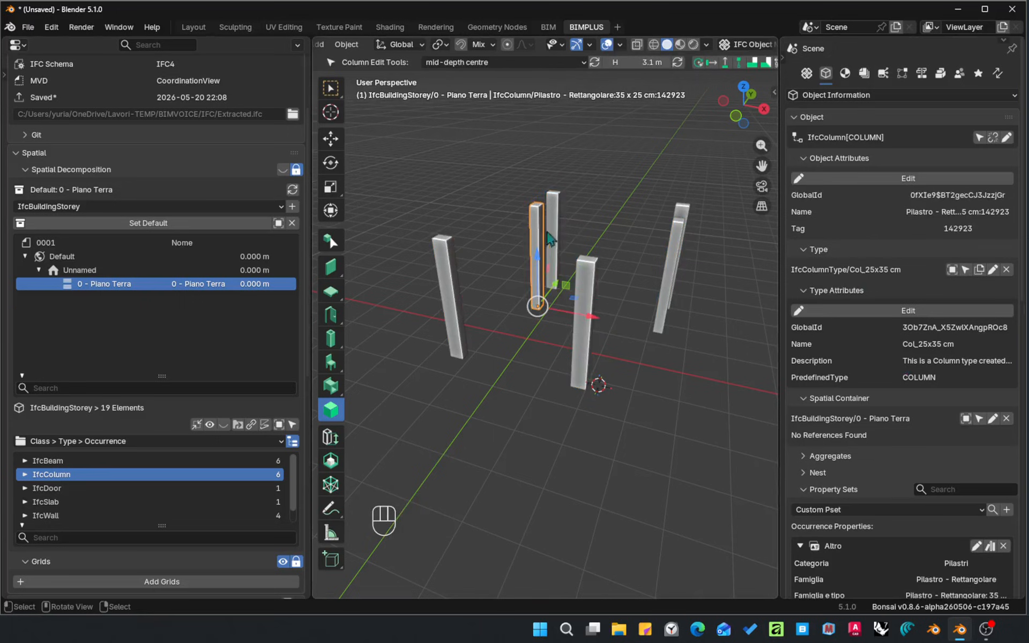
{"action": "middle_click_drag", "start_coordinate": [677, 282], "coordinate": [652, 314]}
- Lengthen the front column by moving the upper end of its axis straight up, and return to IFC Object Mode
{"action": "key", "text": "alt+a"}
{"action": "left_click", "coordinate": [582, 308]}
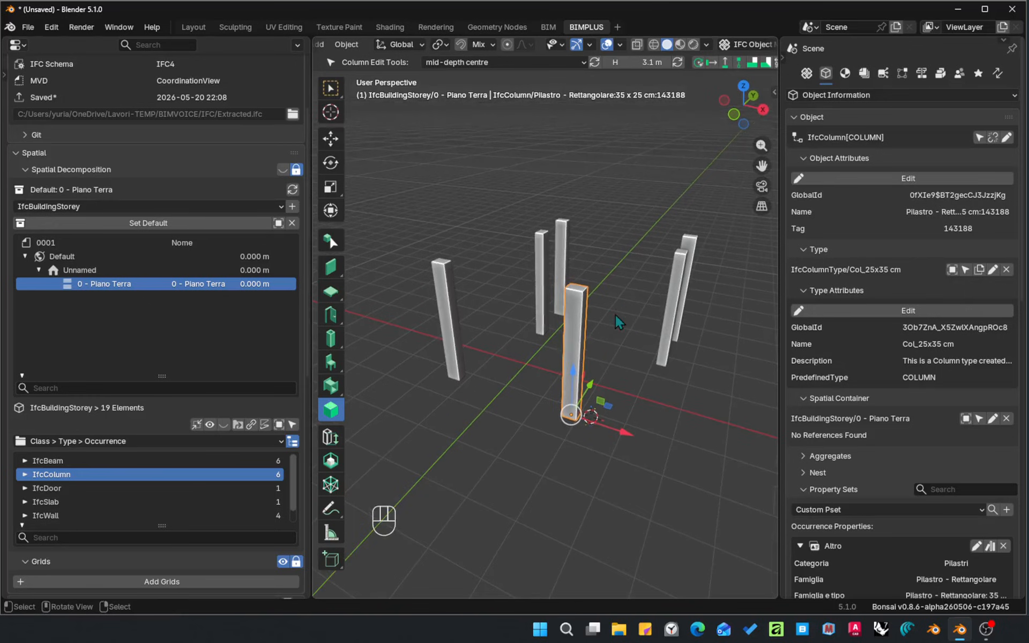
{"action": "key", "text": "alt+e"}
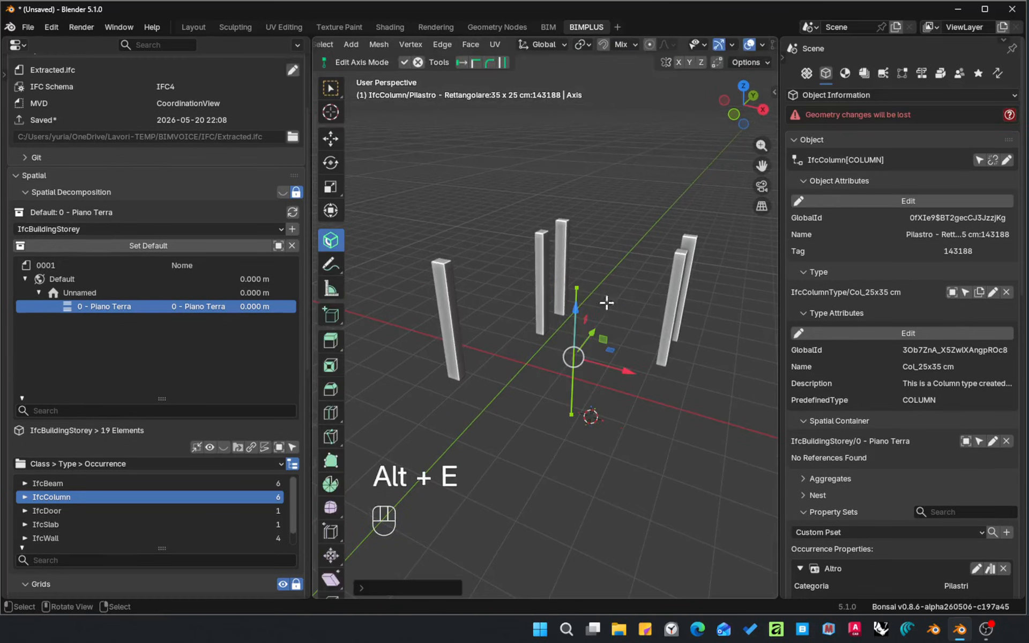
{"action": "right_click", "coordinate": [587, 290]}
{"action": "left_click_drag", "start_coordinate": [586, 245], "coordinate": [585, 147]}
{"action": "key", "text": "Escape"}
{"action": "scroll", "coordinate": [618, 197], "scroll_direction": "down", "scroll_amount": 2}
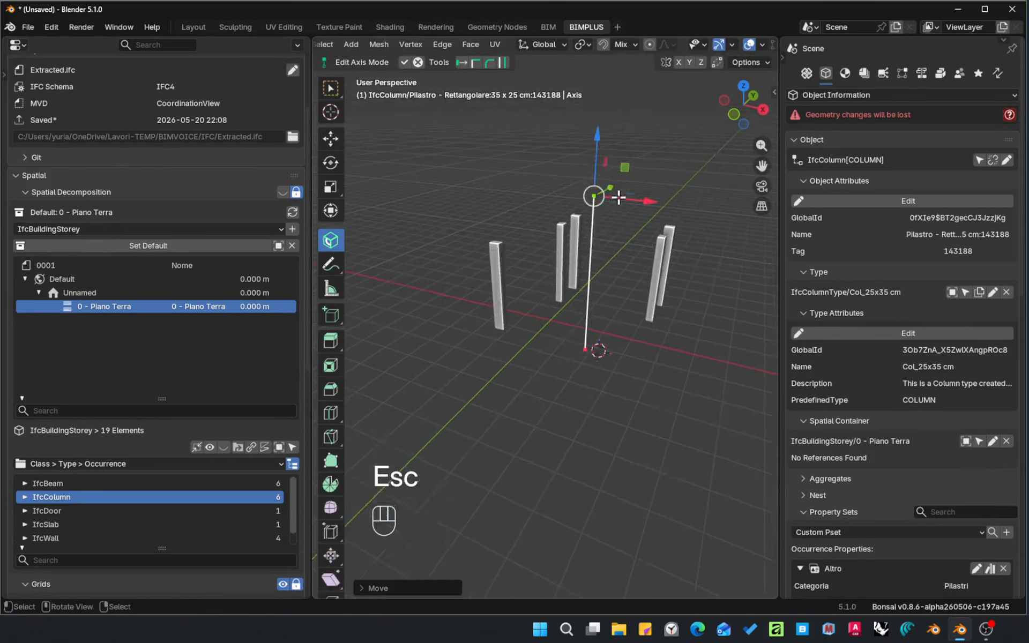
{"action": "middle_click_drag", "start_coordinate": [617, 197], "coordinate": [604, 231], "text": "shift"}
{"action": "scroll", "coordinate": [746, 43], "scroll_direction": "down", "scroll_amount": 5}
{"action": "left_click", "coordinate": [745, 44]}
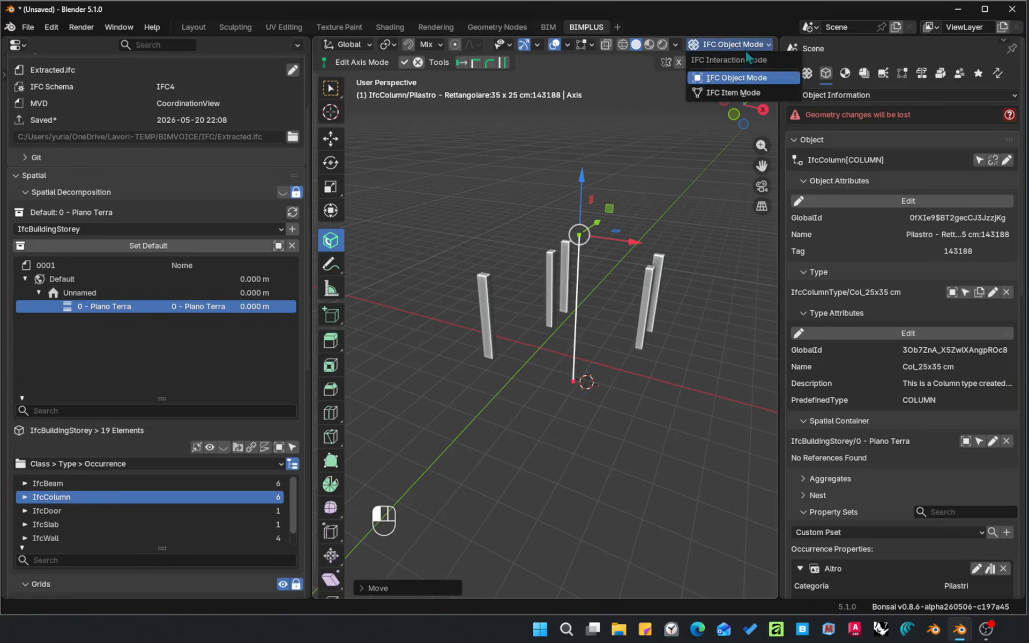
{"action": "left_click", "coordinate": [739, 79]}
{"action": "middle_click_drag", "start_coordinate": [635, 219], "coordinate": [583, 362]}
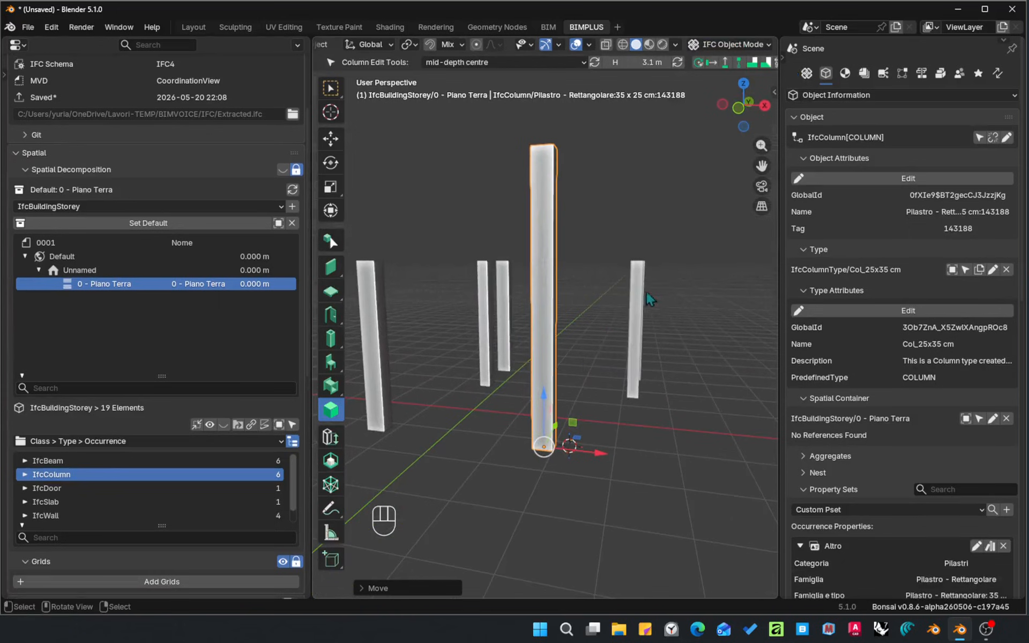
- Inspect the right-hand and rear columns one by one, comparing their names, types and type attributes, and clear the selection
{"action": "middle_click_drag", "start_coordinate": [649, 298], "coordinate": [603, 320]}
{"action": "left_click", "coordinate": [686, 272]}
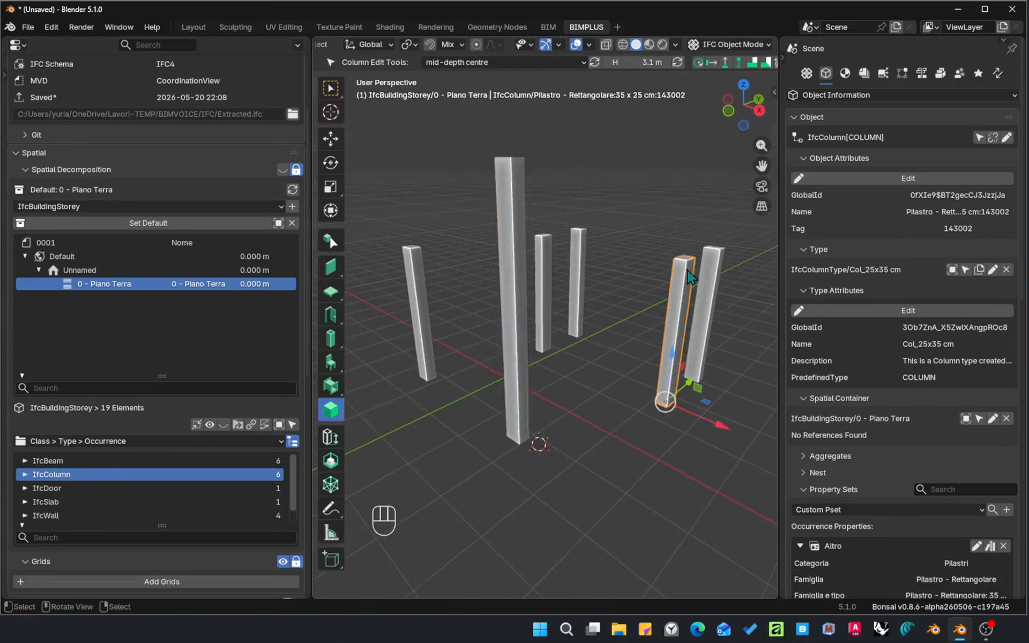
{"action": "middle_click_drag", "start_coordinate": [687, 272], "coordinate": [712, 291]}
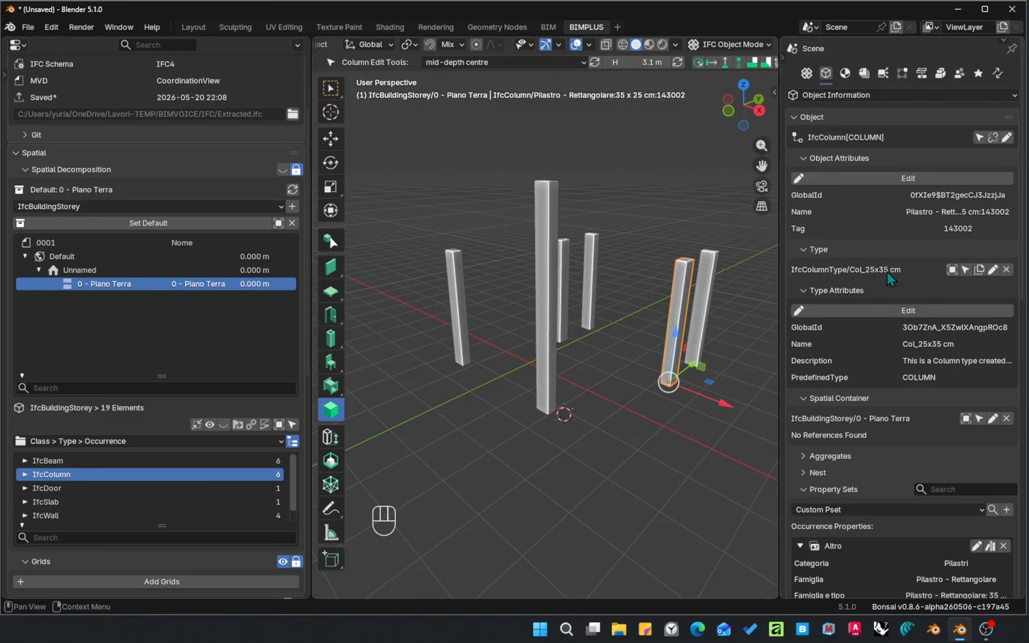
{"action": "middle_click_drag", "start_coordinate": [564, 235], "coordinate": [611, 252]}
{"action": "middle_click_drag", "start_coordinate": [611, 252], "coordinate": [718, 223], "text": "shift"}
{"action": "key", "text": "alt+a"}
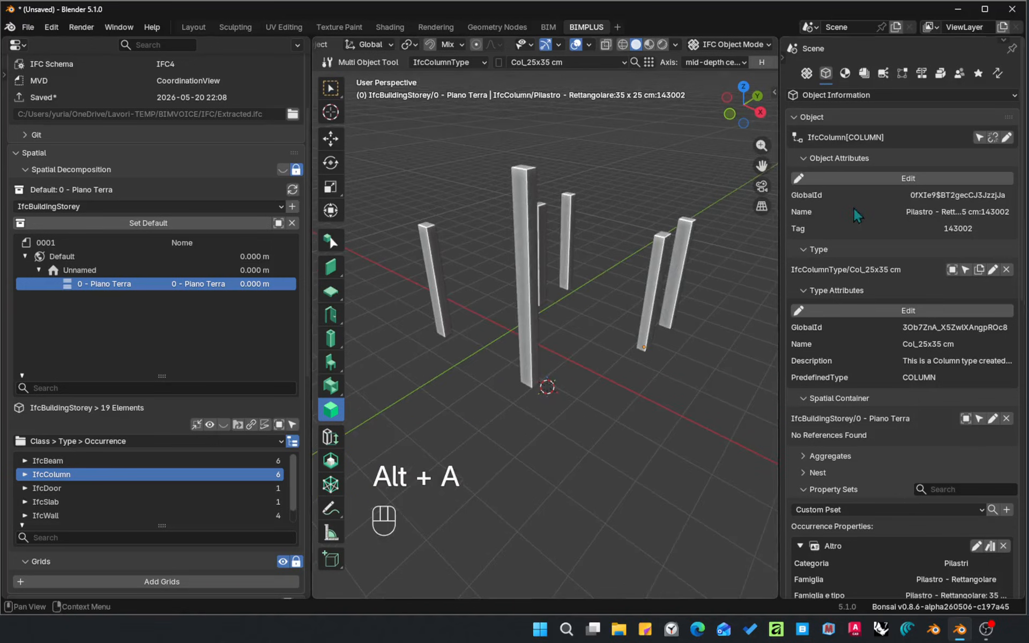
{"action": "left_click", "coordinate": [691, 234]}
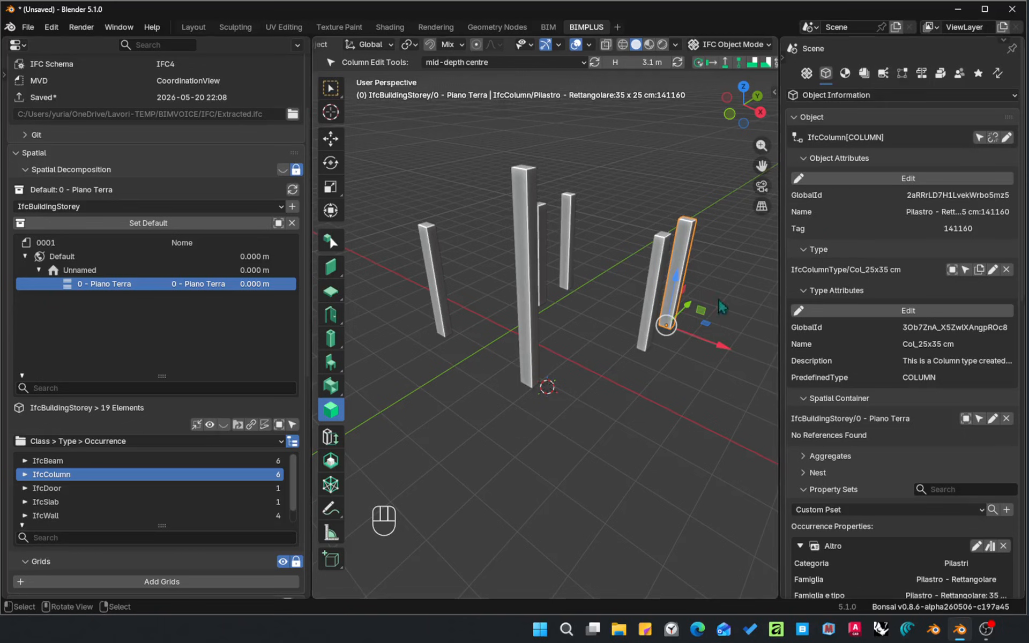
{"action": "left_click", "coordinate": [660, 267]}
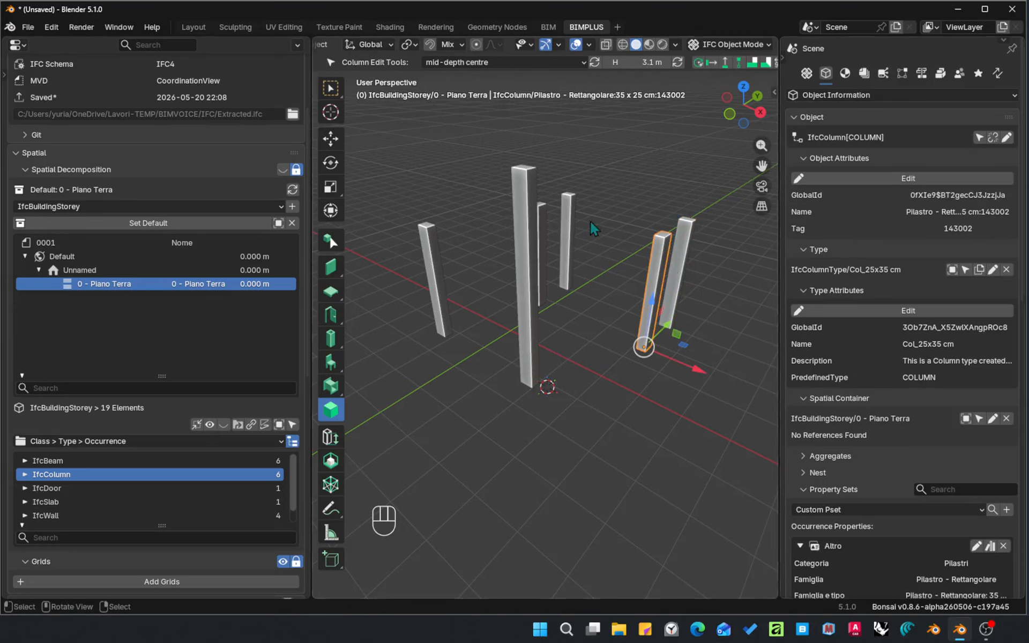
{"action": "left_click", "coordinate": [575, 219]}
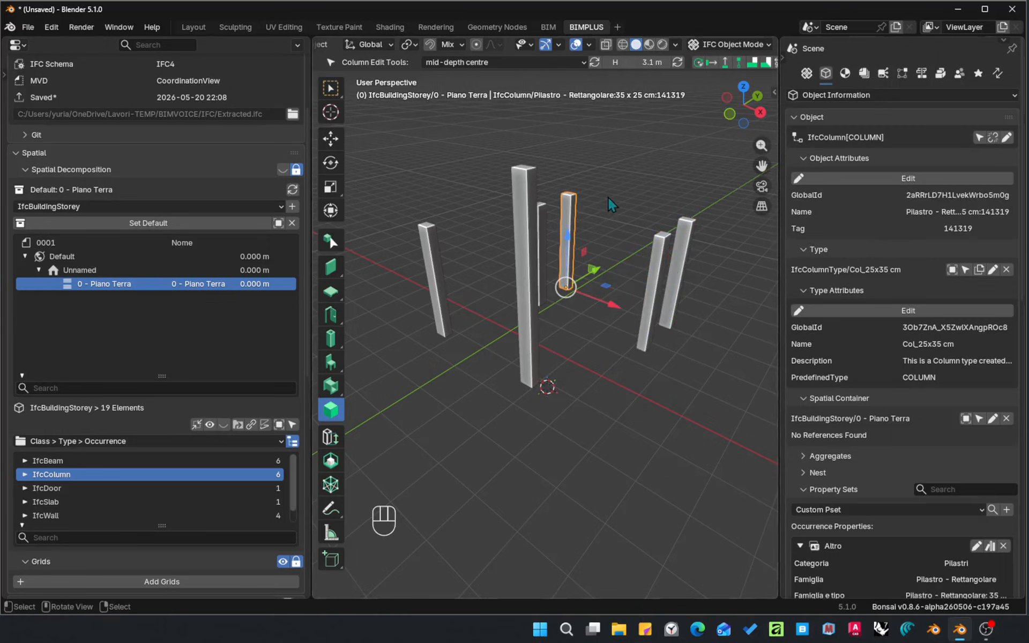
{"action": "left_click_drag", "start_coordinate": [781, 227], "coordinate": [760, 227]}
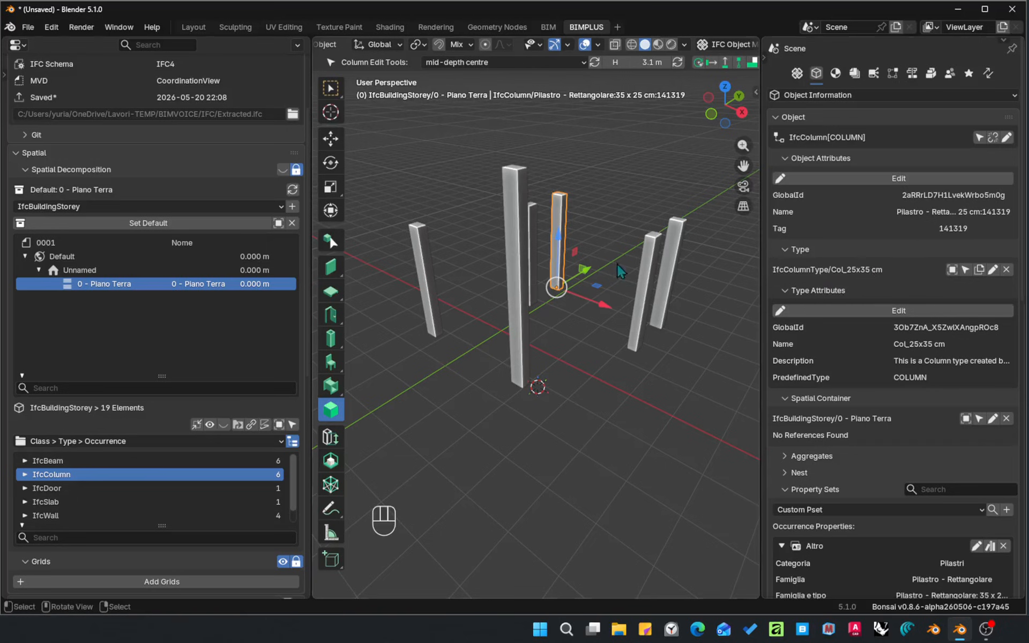
{"action": "left_click", "coordinate": [657, 279]}
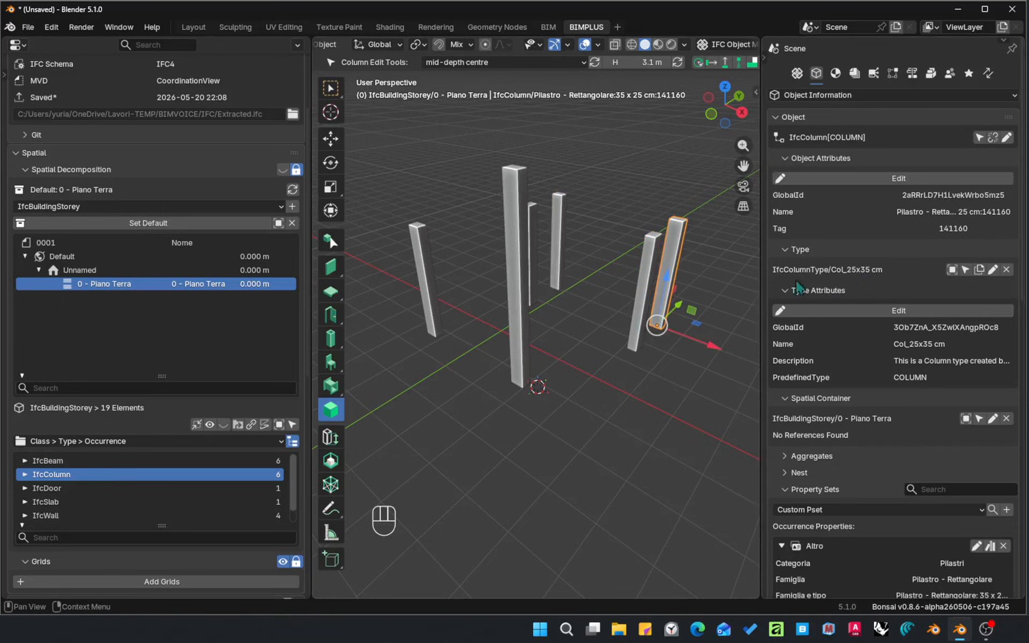
{"action": "middle_click_drag", "start_coordinate": [620, 297], "coordinate": [670, 300]}
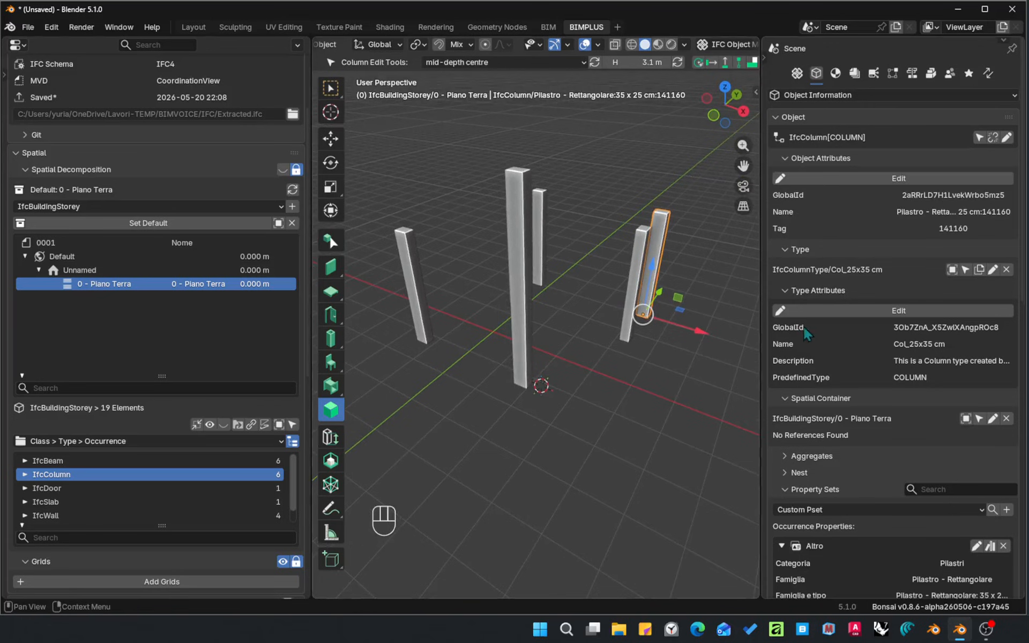
{"action": "middle_click_drag", "start_coordinate": [667, 205], "coordinate": [651, 204]}
{"action": "key", "text": "alt+a"}
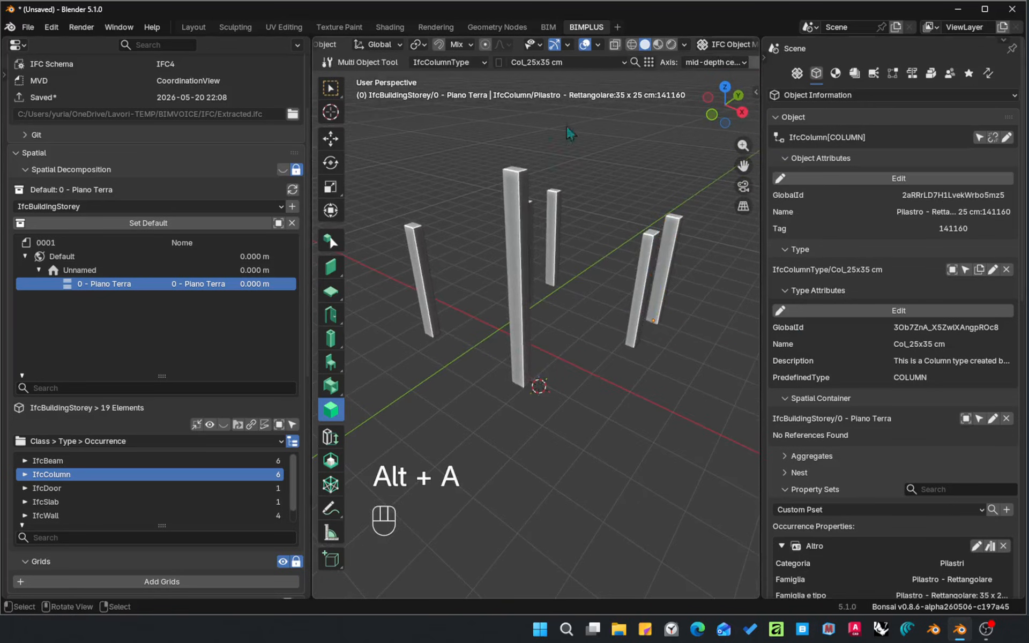
- Review the column types available for new columns, check the nearer right-hand column, and clear the selection
{"action": "left_click", "coordinate": [563, 64]}
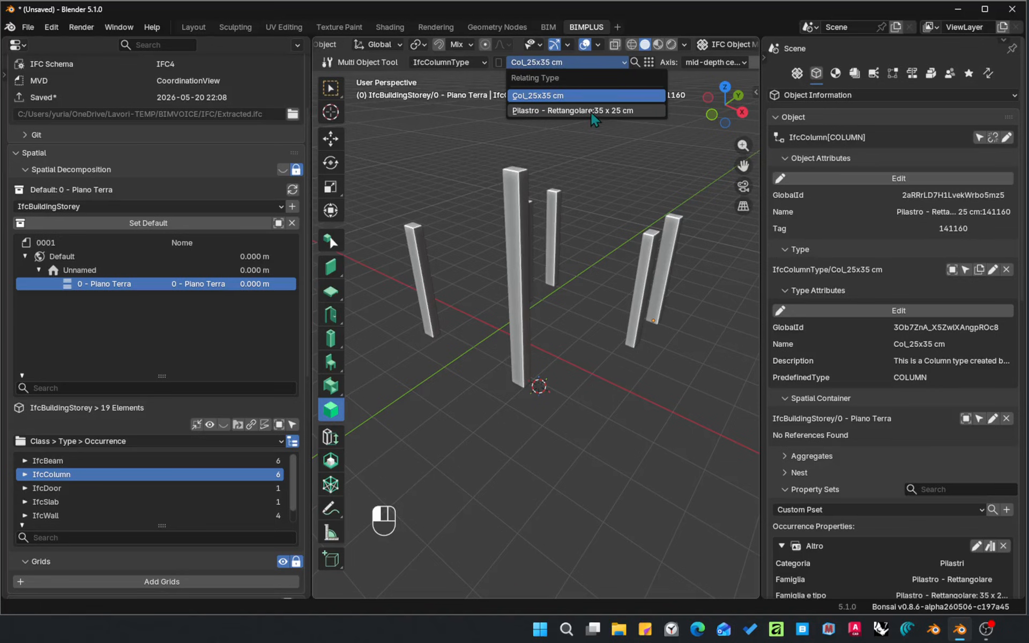
{"action": "key", "text": "Escape"}
{"action": "key", "text": "Escape"}
{"action": "left_click", "coordinate": [651, 255]}
{"action": "middle_click_drag", "start_coordinate": [651, 254], "coordinate": [662, 228]}
{"action": "key", "text": "alt+a"}
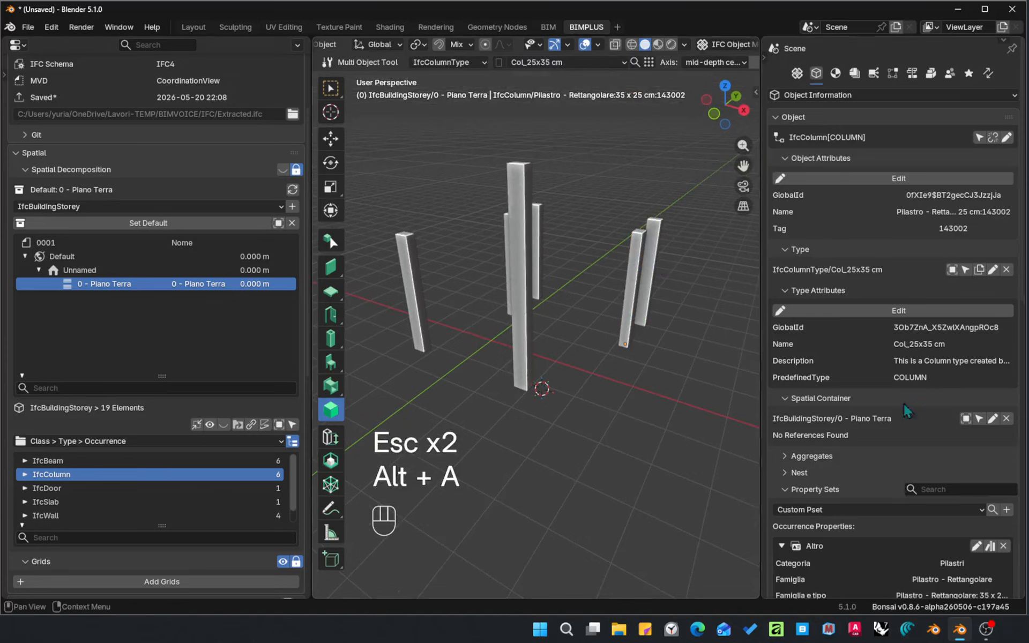
- Select all six columns and set the active column's Name attribute to "Column_" followed by the author's first name
{"action": "left_click", "coordinate": [637, 254]}
{"action": "left_click", "coordinate": [652, 244], "text": "shift"}
{"action": "middle_click_drag", "start_coordinate": [653, 245], "coordinate": [664, 241]}
{"action": "left_click", "coordinate": [595, 244], "text": "shift"}
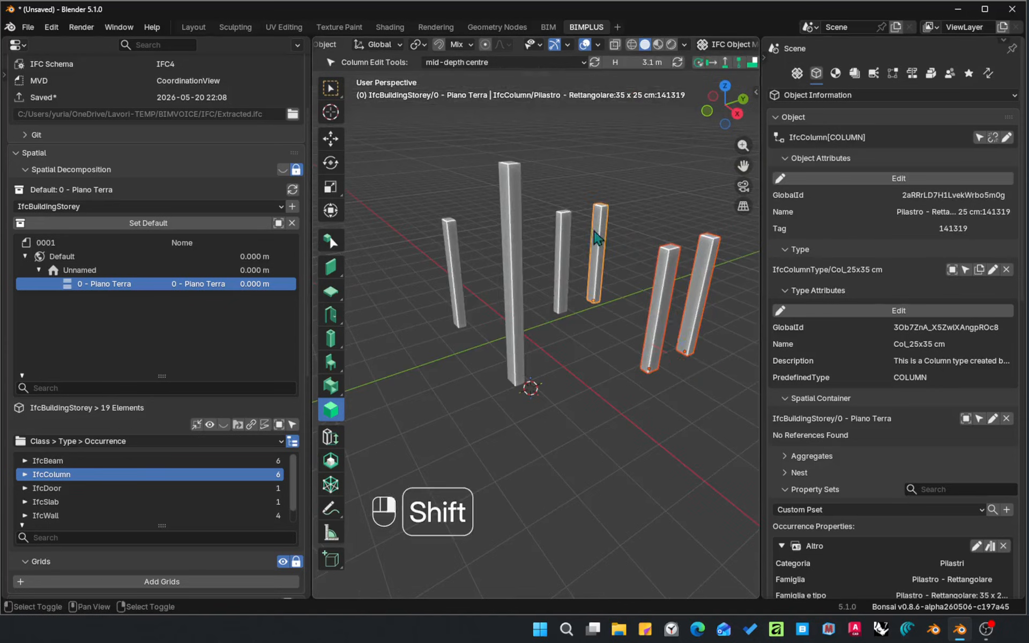
{"action": "left_click_drag", "start_coordinate": [636, 162], "coordinate": [452, 318], "text": "shift"}
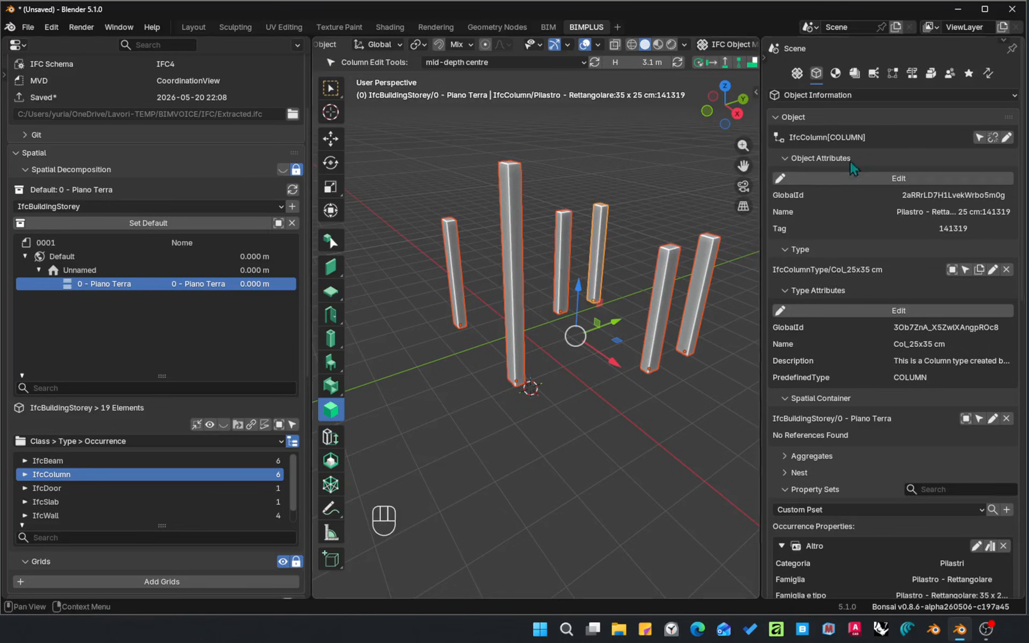
{"action": "left_click", "coordinate": [875, 179]}
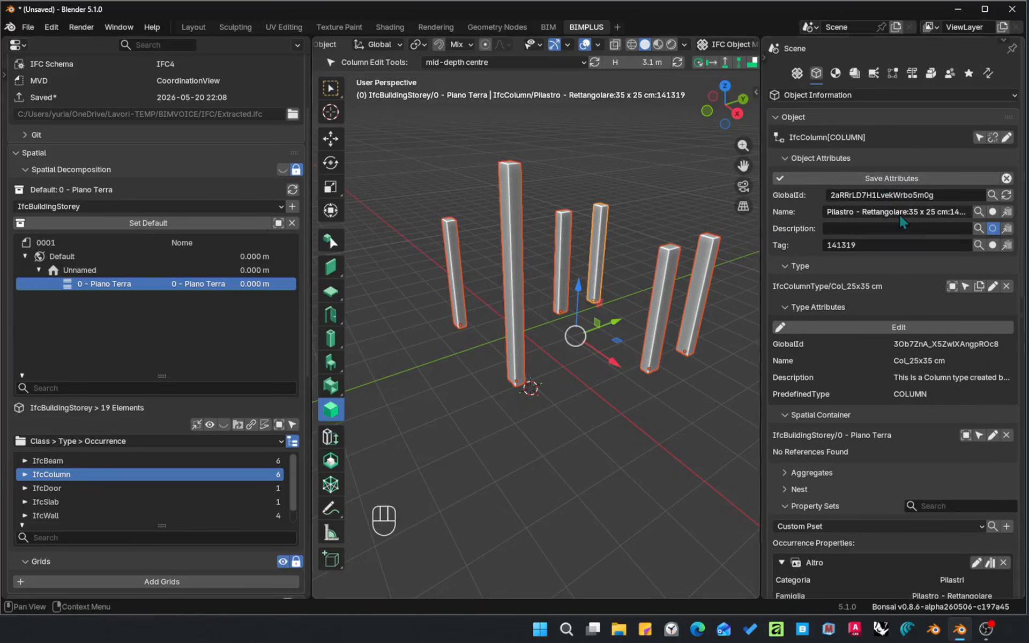
{"action": "left_click", "coordinate": [880, 212]}
{"action": "type", "text": "C"}
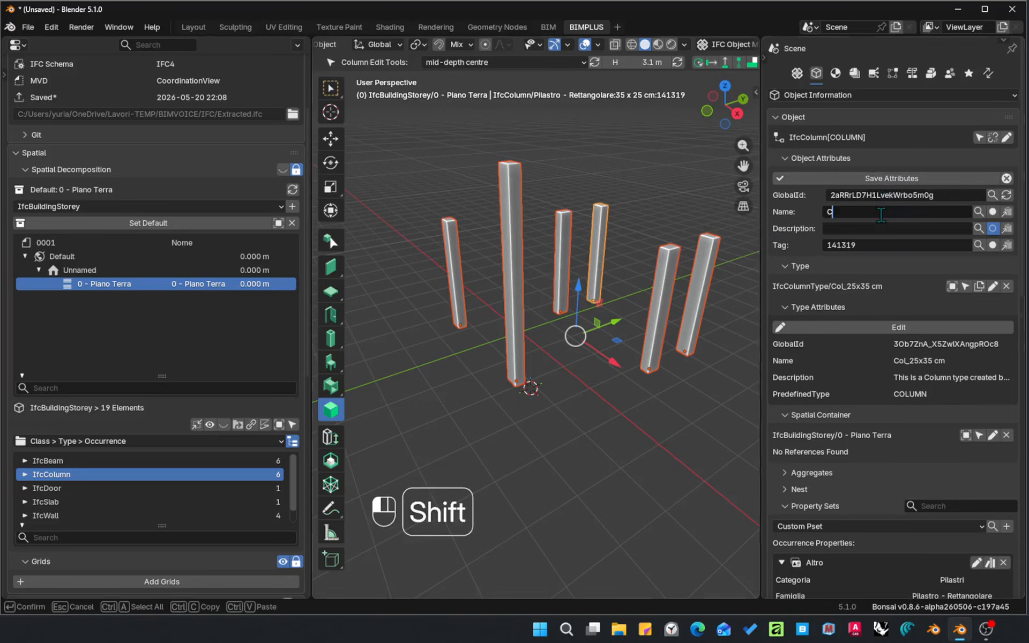
{"action": "type", "text": "olumn_"}
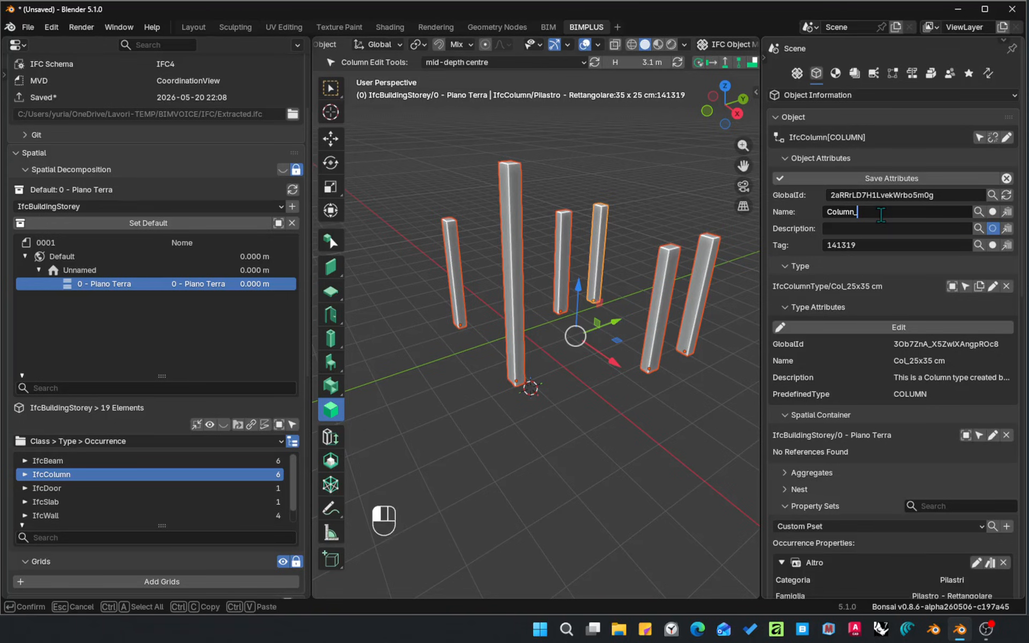
{"action": "type", "text": "Yuri"}
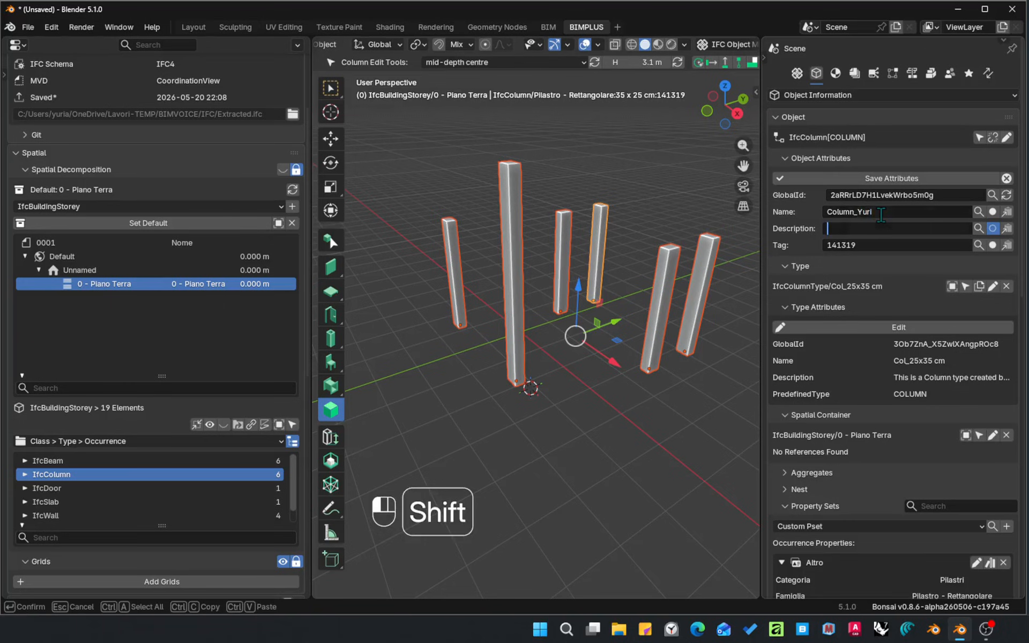
- Set the Description to "This is my personal Instance of the column" and apply the edited name and description to all selected columns
{"action": "type", "text": "This is my personal"}
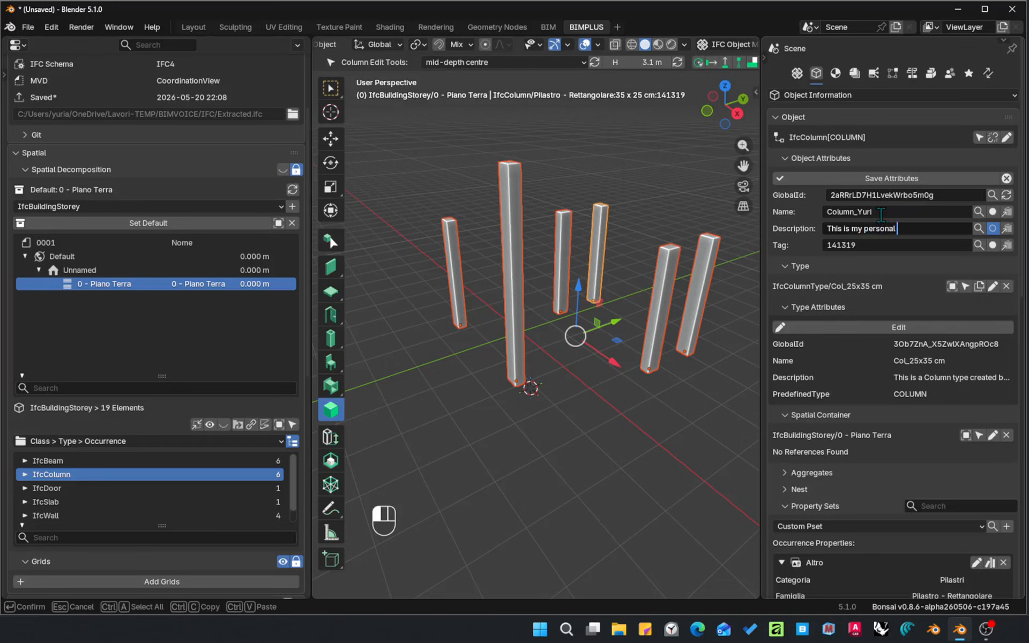
{"action": "type", "text": " Ins"}
{"action": "type", "text": "lumn"}
{"action": "key", "text": "Return"}
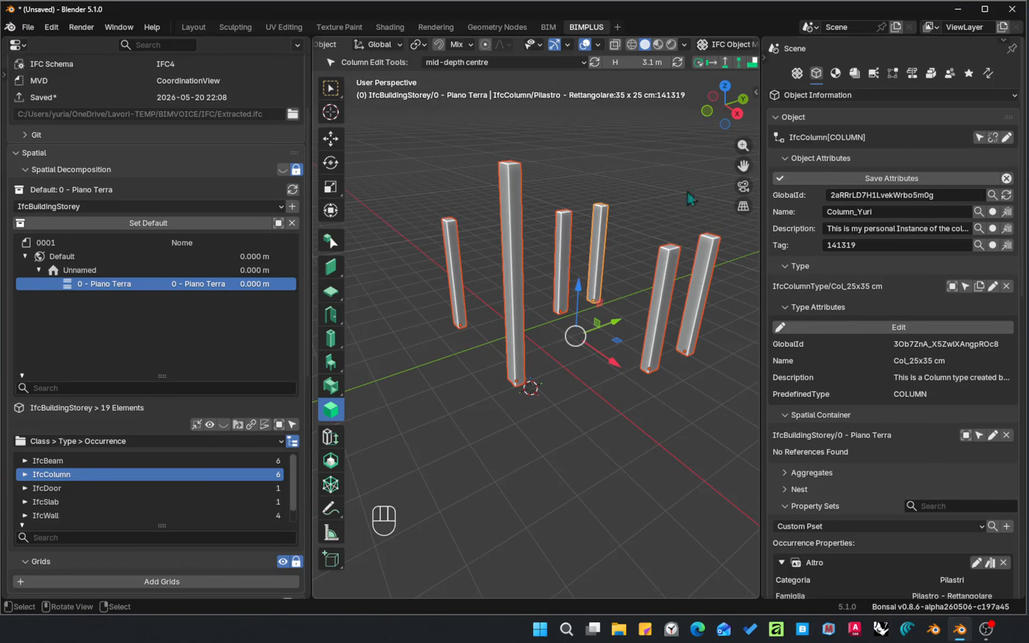
{"action": "left_click", "coordinate": [1007, 229]}
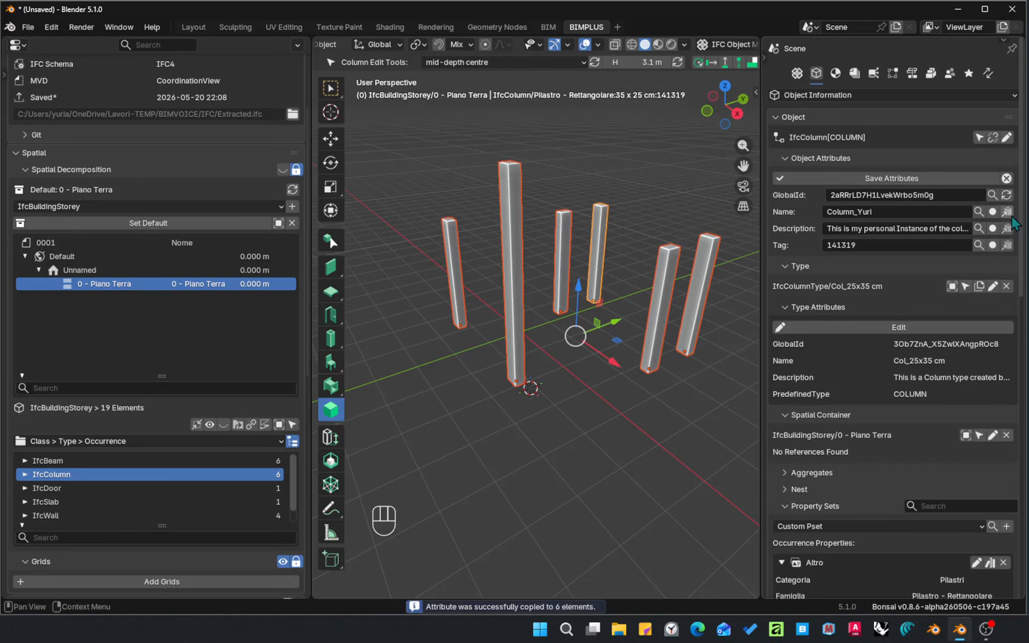
{"action": "left_click", "coordinate": [926, 183]}
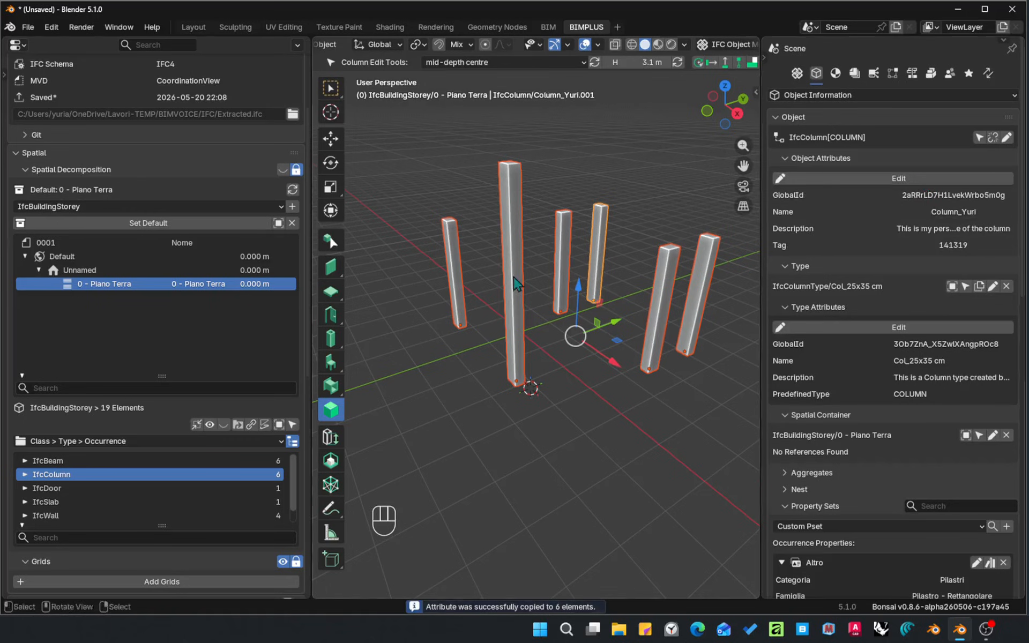
- Clear the selection, select the nearer right-hand column and widen the properties area to read its attributes
{"action": "middle_click_drag", "start_coordinate": [616, 263], "coordinate": [635, 265]}
{"action": "key", "text": "alt+a"}
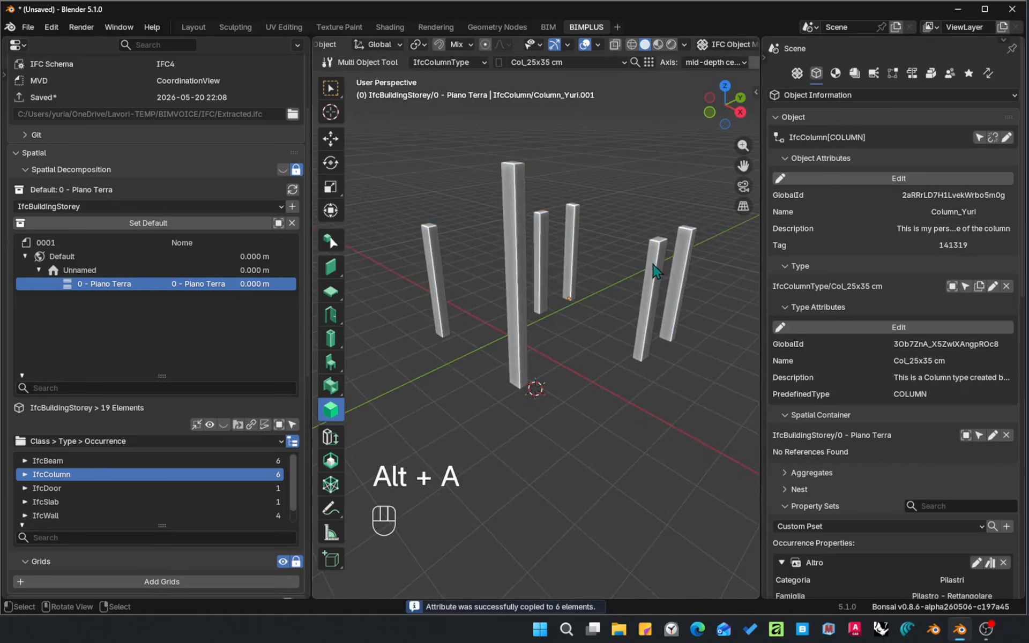
{"action": "left_click", "coordinate": [660, 270], "text": "shift"}
{"action": "middle_click_drag", "start_coordinate": [660, 269], "coordinate": [596, 268]}
{"action": "scroll", "coordinate": [559, 275], "scroll_direction": "up", "scroll_amount": 2}
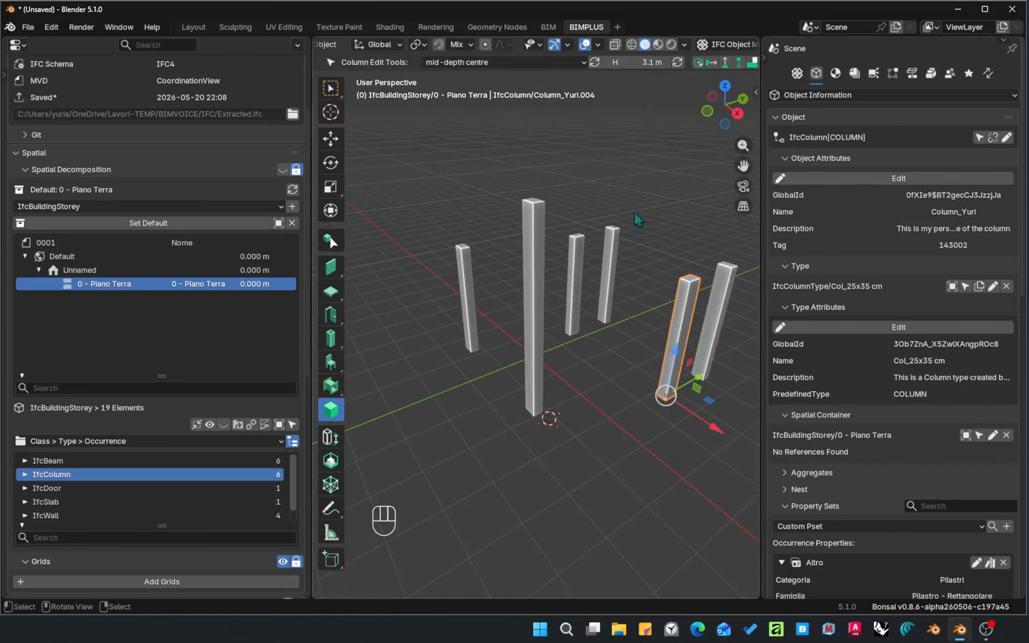
{"action": "left_click_drag", "start_coordinate": [761, 228], "coordinate": [729, 226]}
{"action": "middle_click_drag", "start_coordinate": [581, 253], "coordinate": [616, 241]}
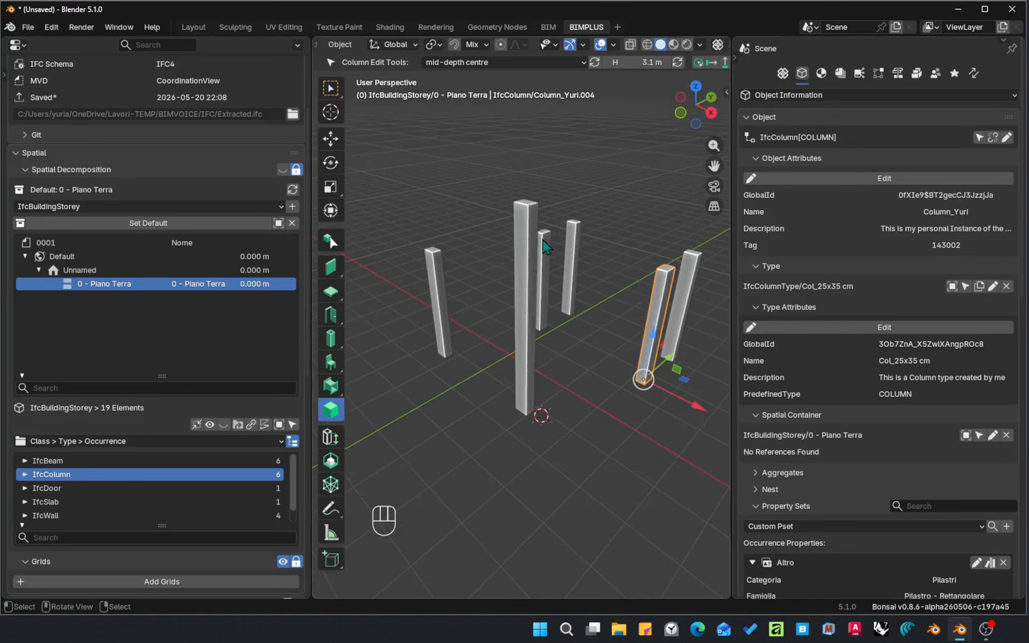
- Check the Name and Description of the farther right-hand, rear, left-hand and tall front columns one by one
{"action": "left_click", "coordinate": [689, 272]}
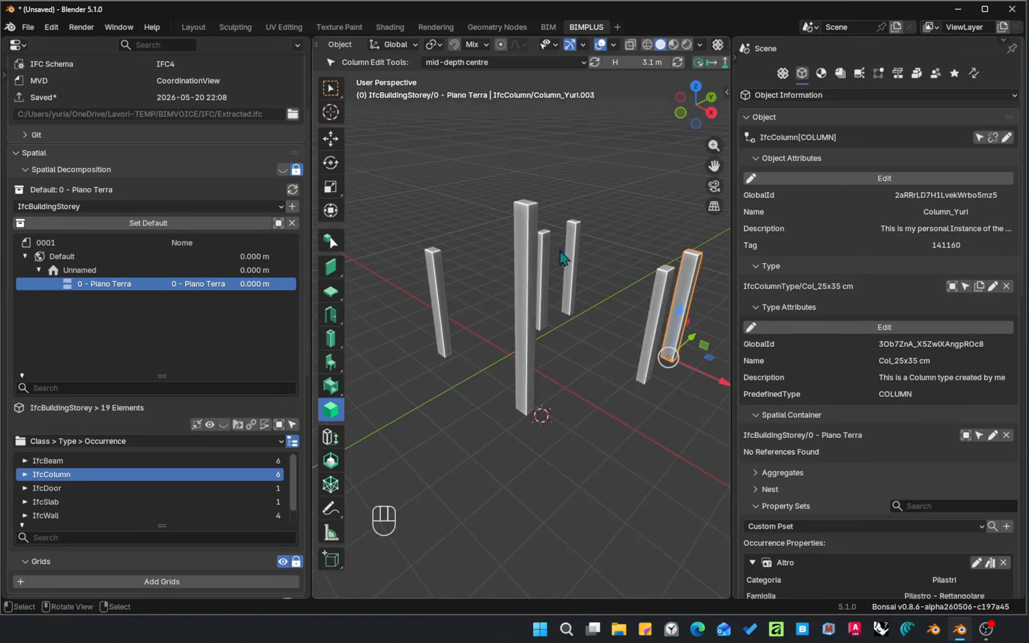
{"action": "left_click", "coordinate": [567, 257]}
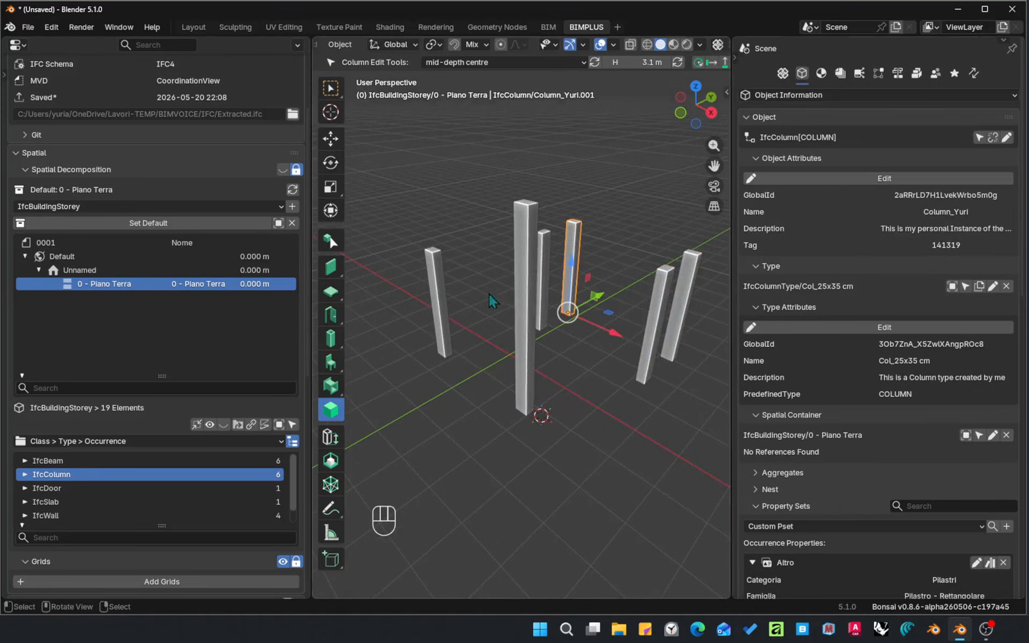
{"action": "left_click", "coordinate": [435, 294]}
{"action": "left_click", "coordinate": [534, 320]}
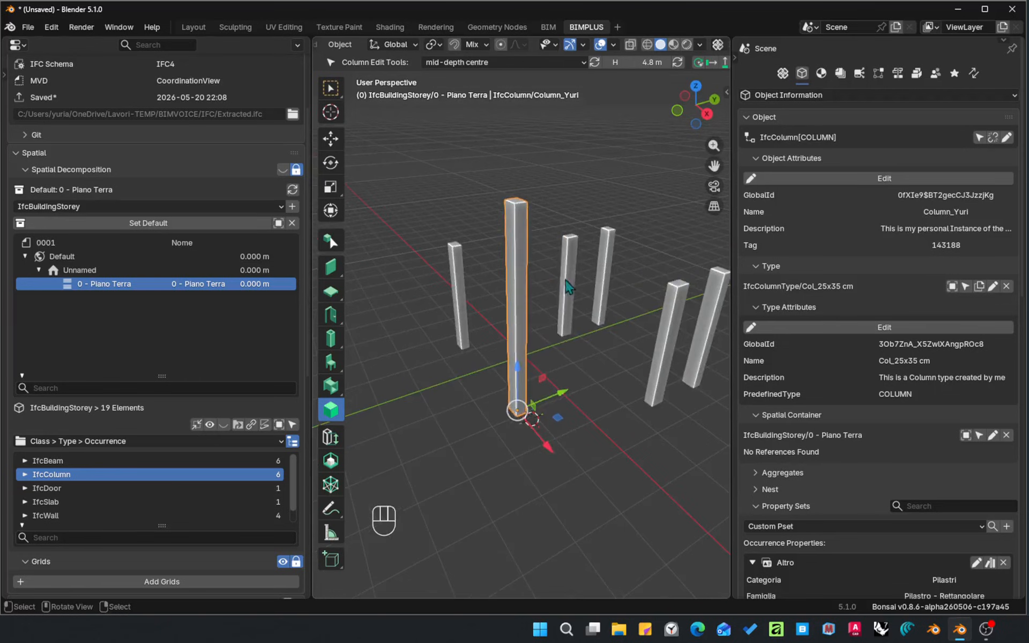
{"action": "left_click", "coordinate": [544, 274]}
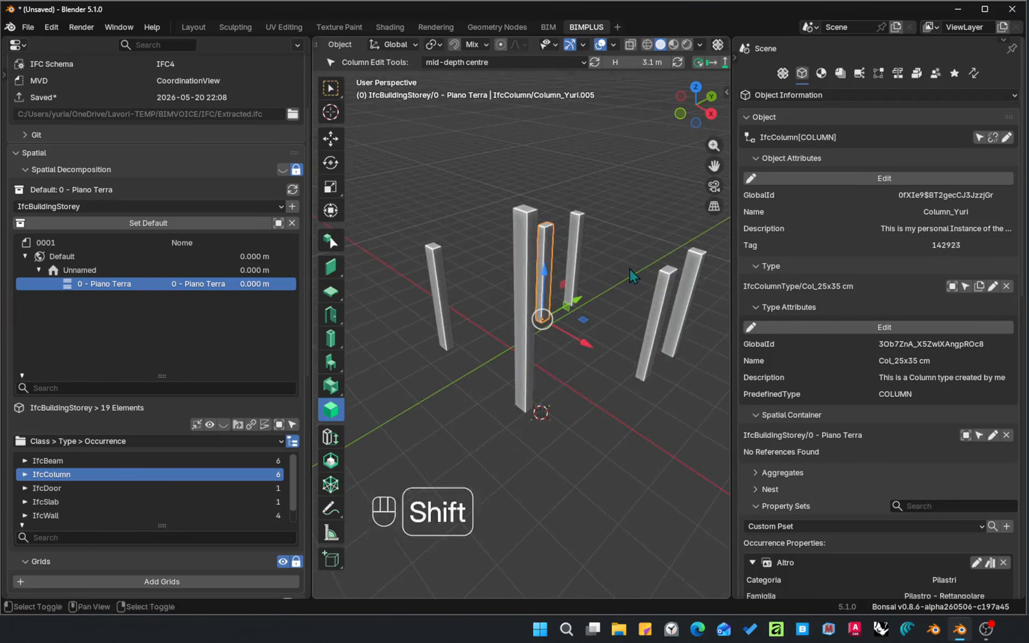
{"action": "middle_click_drag", "start_coordinate": [600, 282], "coordinate": [590, 269], "text": "shift"}
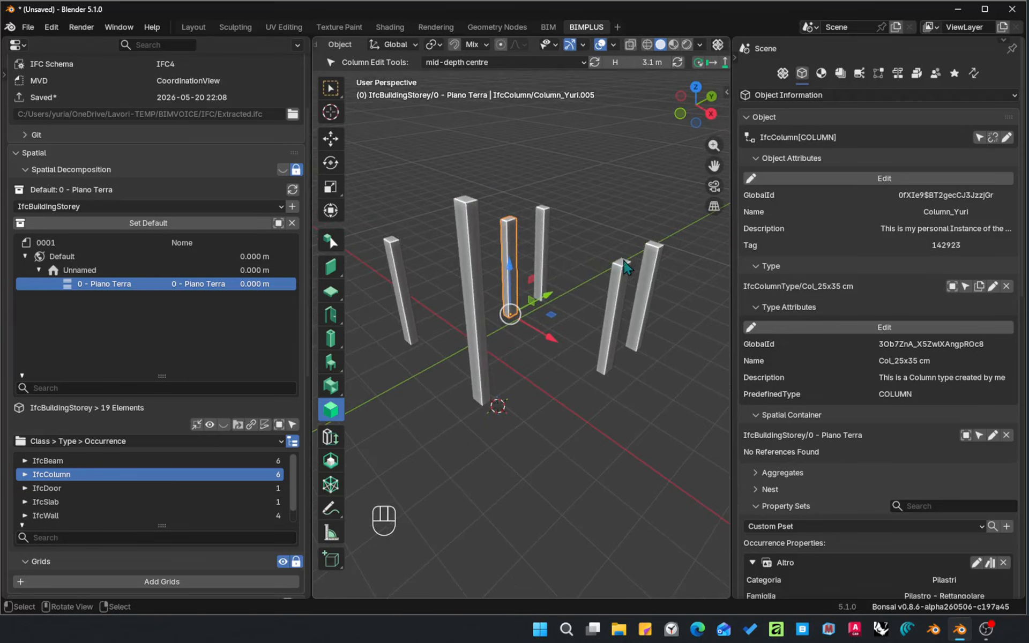
- Compare the attributes and type of the rearmost column with those of the two right-hand columns and the other rear one
{"action": "left_click", "coordinate": [547, 232]}
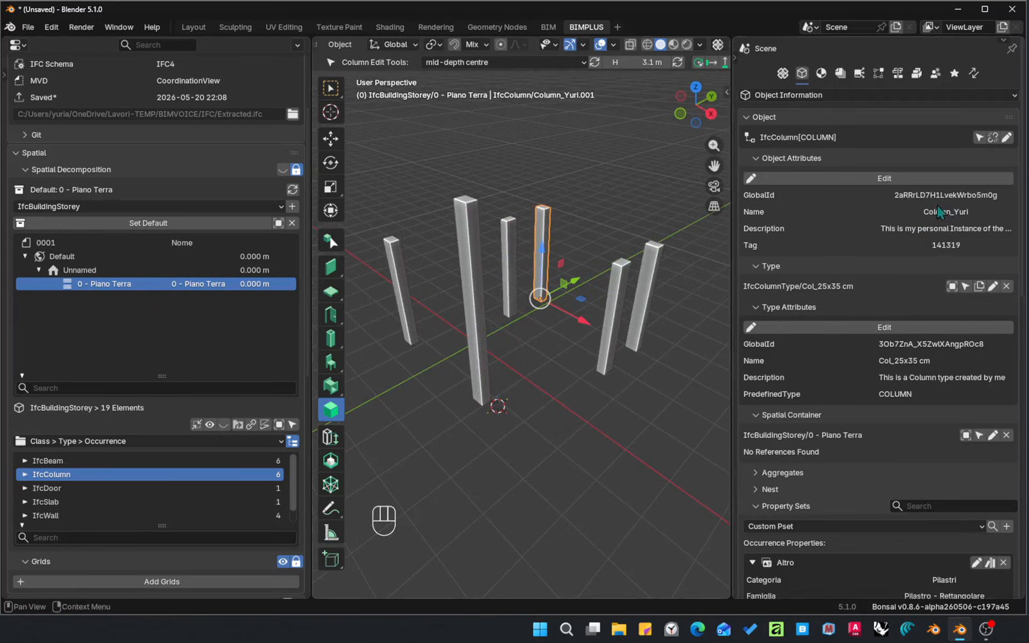
{"action": "mouse_move", "coordinate": [601, 276]}
{"action": "middle_mouse_down"}
{"action": "mouse_move", "coordinate": [591, 266]}
{"action": "mouse_move", "coordinate": [609, 276]}
{"action": "middle_mouse_up"}
{"action": "left_click", "coordinate": [590, 267]}
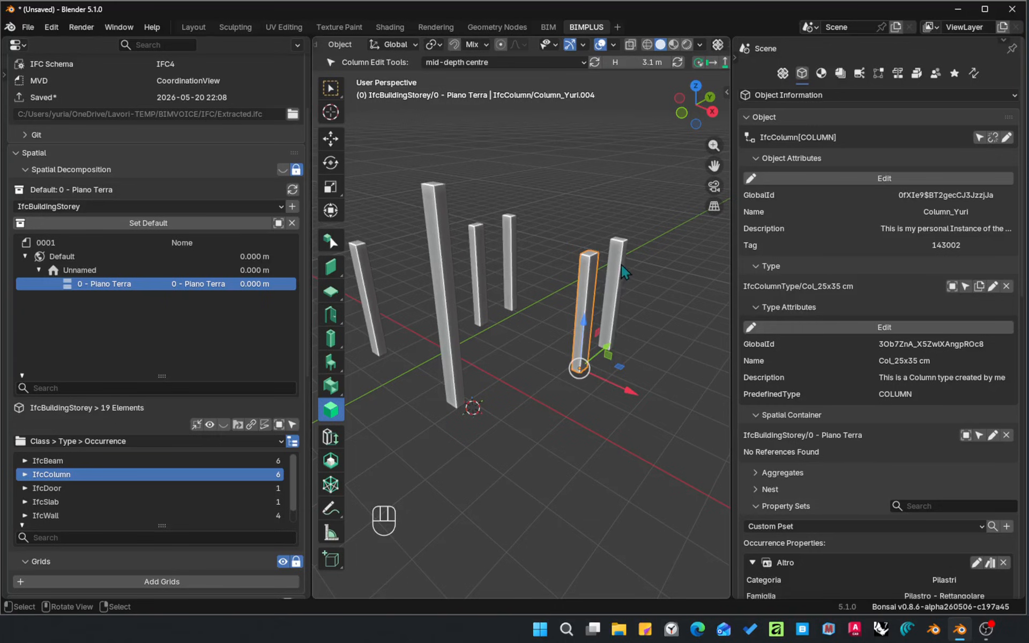
{"action": "left_click", "coordinate": [622, 264]}
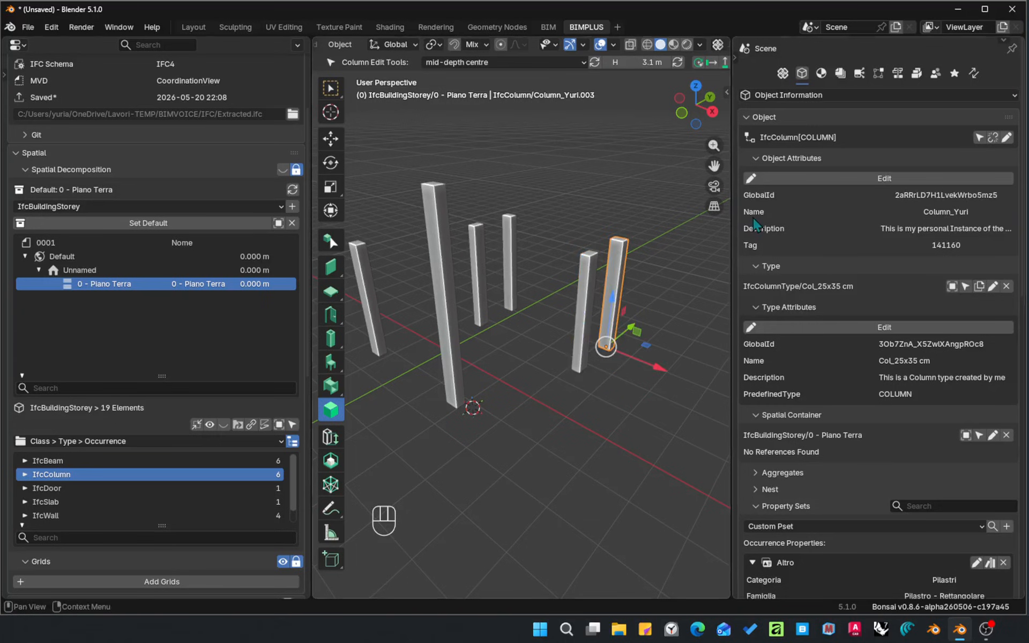
{"action": "middle_click_drag", "start_coordinate": [691, 265], "coordinate": [649, 272]}
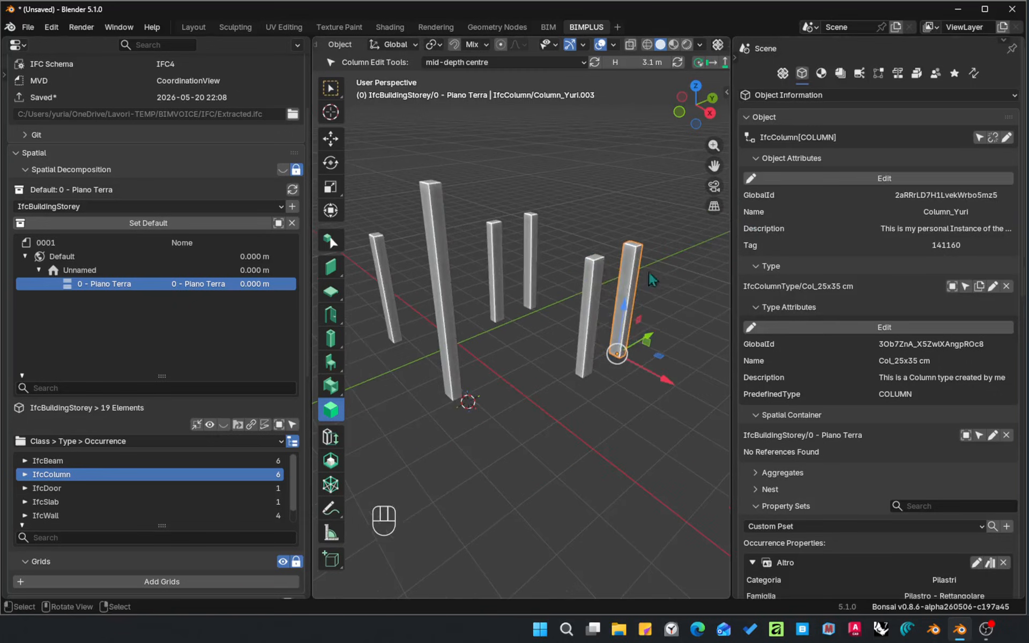
{"action": "left_click", "coordinate": [590, 272], "text": "shift"}
{"action": "left_click", "coordinate": [497, 255], "text": "shift"}
{"action": "left_click", "coordinate": [532, 243], "text": "shift"}
- Edit the axis of the left-hand column, moving its upper end point freely to tilt and lengthen the column
{"action": "middle_click_drag", "start_coordinate": [501, 248], "coordinate": [605, 251], "text": "shift"}
{"action": "left_click", "coordinate": [528, 255]}
{"action": "scroll", "coordinate": [594, 259], "scroll_direction": "down", "scroll_amount": 1}
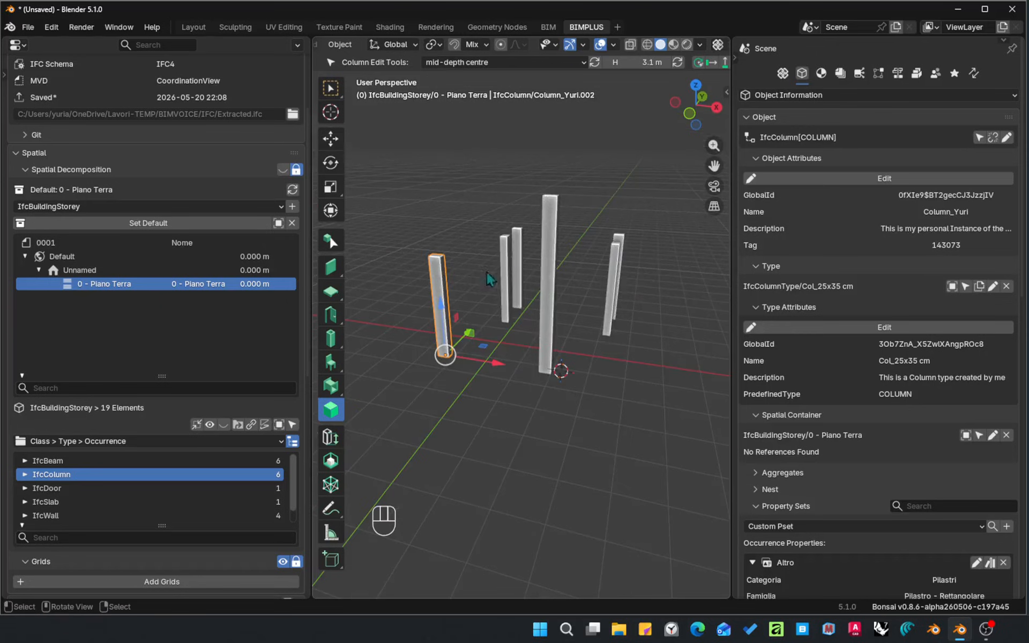
{"action": "key", "text": "alt"}
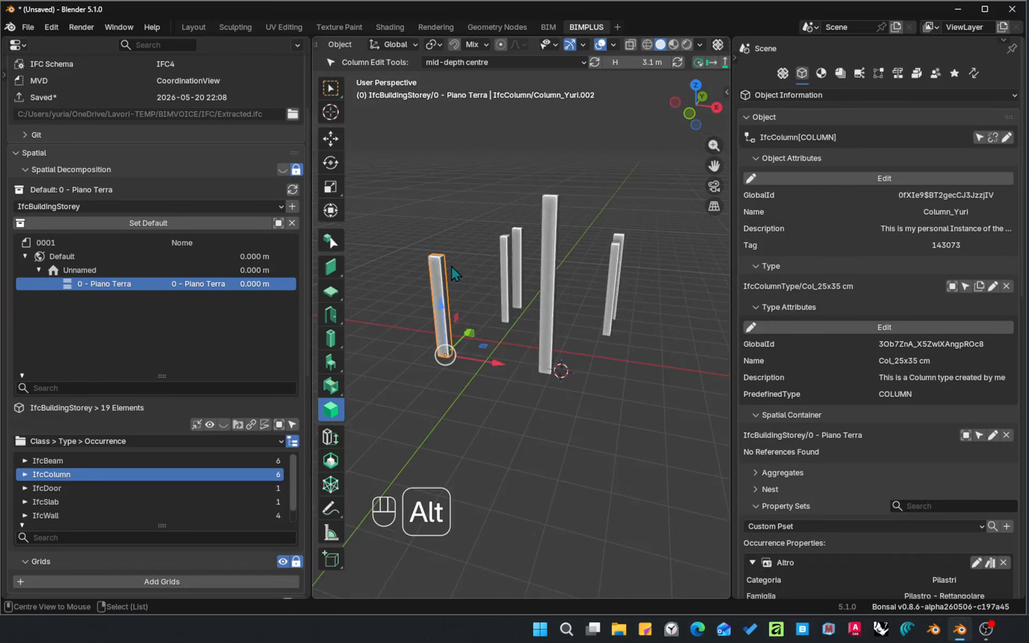
{"action": "key", "text": "alt+e"}
{"action": "middle_click_drag", "start_coordinate": [451, 265], "coordinate": [476, 250], "text": "shift"}
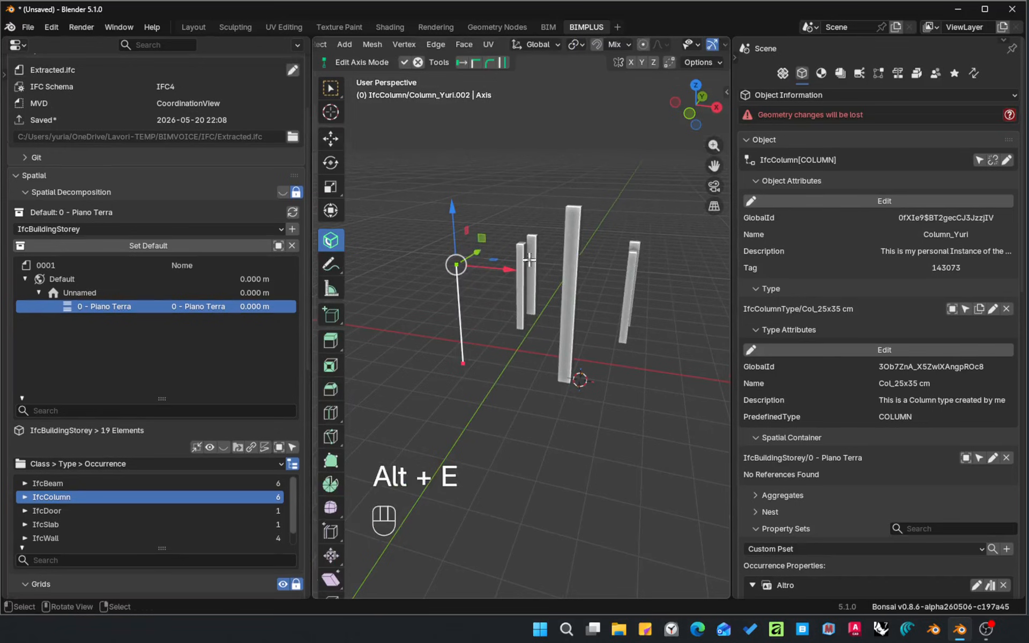
{"action": "middle_click_drag", "start_coordinate": [559, 268], "coordinate": [573, 303], "text": "shift"}
{"action": "key", "text": "g"}
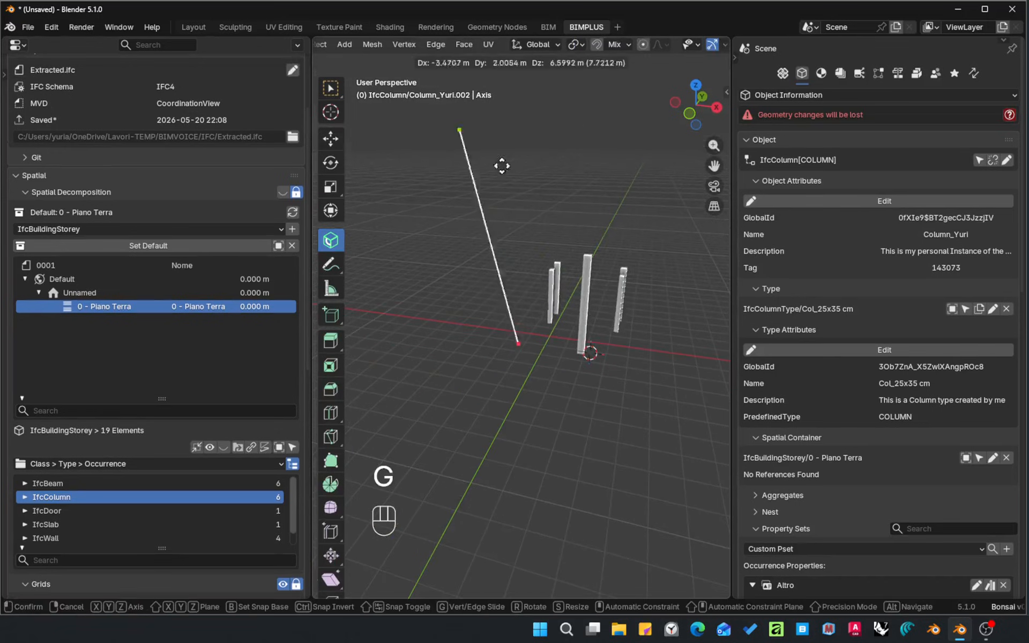
{"action": "left_click", "coordinate": [556, 204]}
{"action": "key", "text": "Tab"}
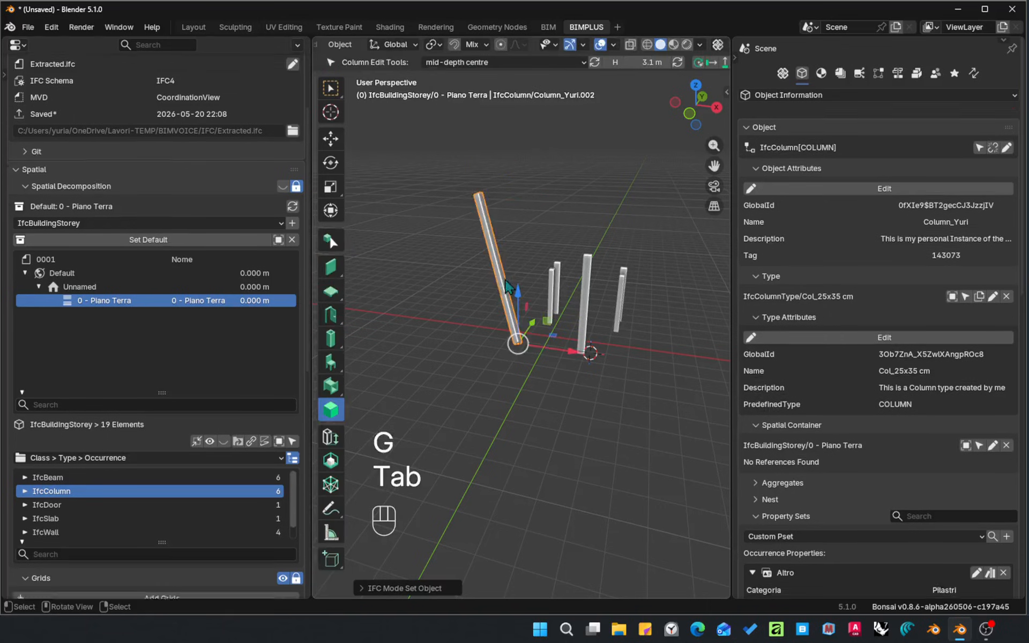
- Show all hidden building elements, clear the selection and select the tilted column
{"action": "key", "text": "alt+h"}
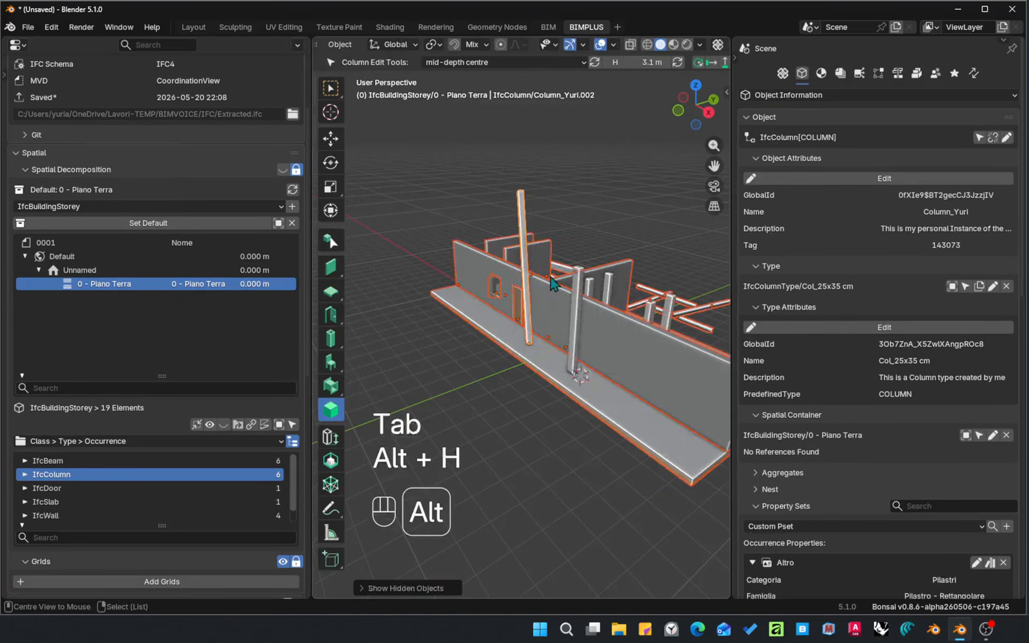
{"action": "key", "text": "alt+a"}
{"action": "middle_click_drag", "start_coordinate": [551, 265], "coordinate": [475, 246]}
{"action": "left_click", "coordinate": [477, 246]}
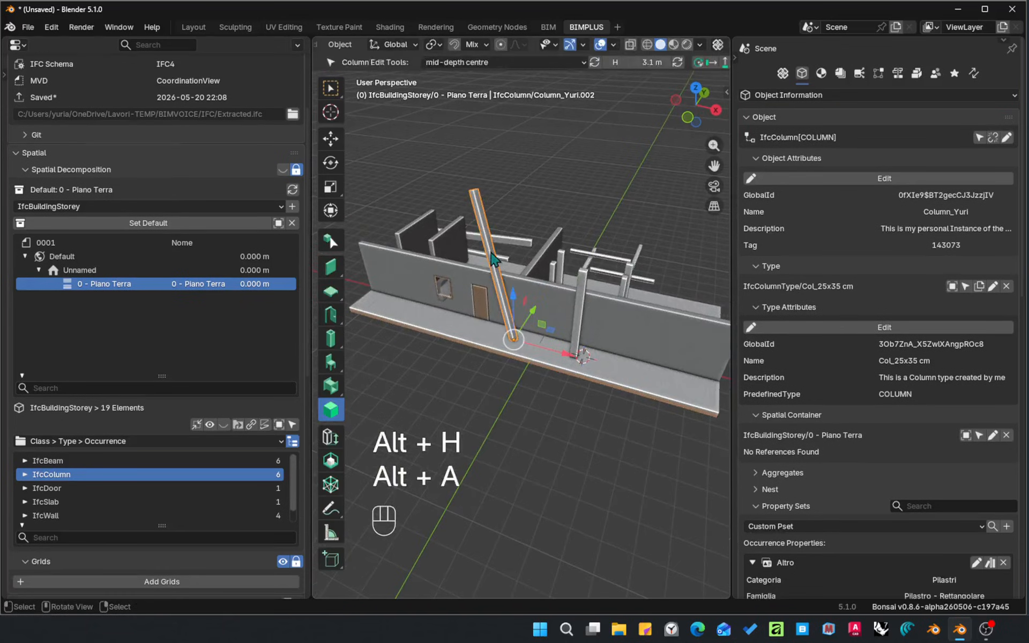
{"action": "key", "text": "Tab"}
{"action": "scroll", "coordinate": [699, 47], "scroll_direction": "right", "scroll_amount": 3}
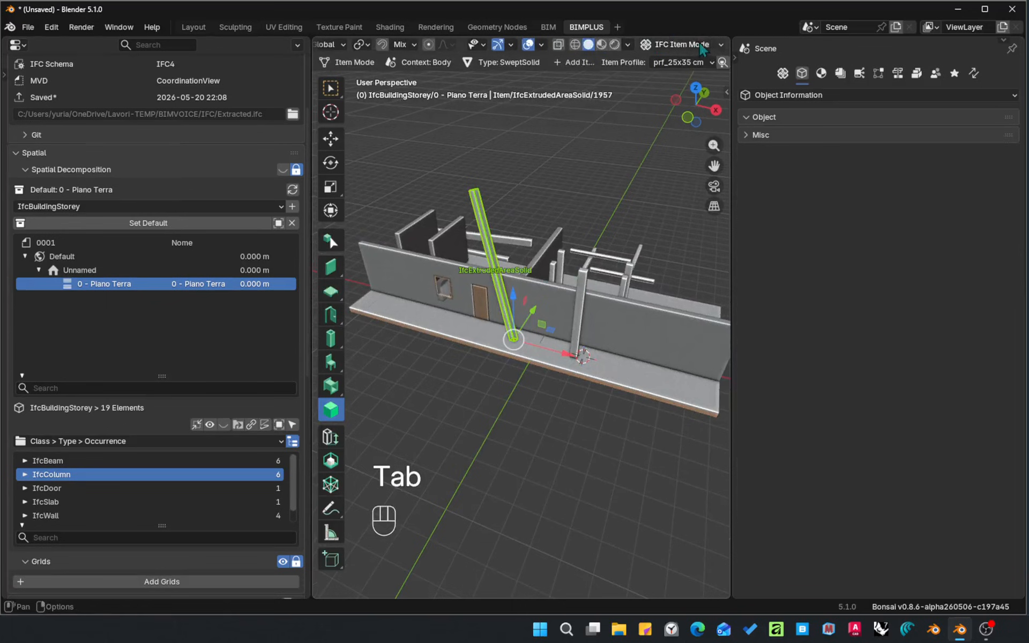
{"action": "left_click", "coordinate": [696, 44]}
{"action": "left_click", "coordinate": [696, 77]}
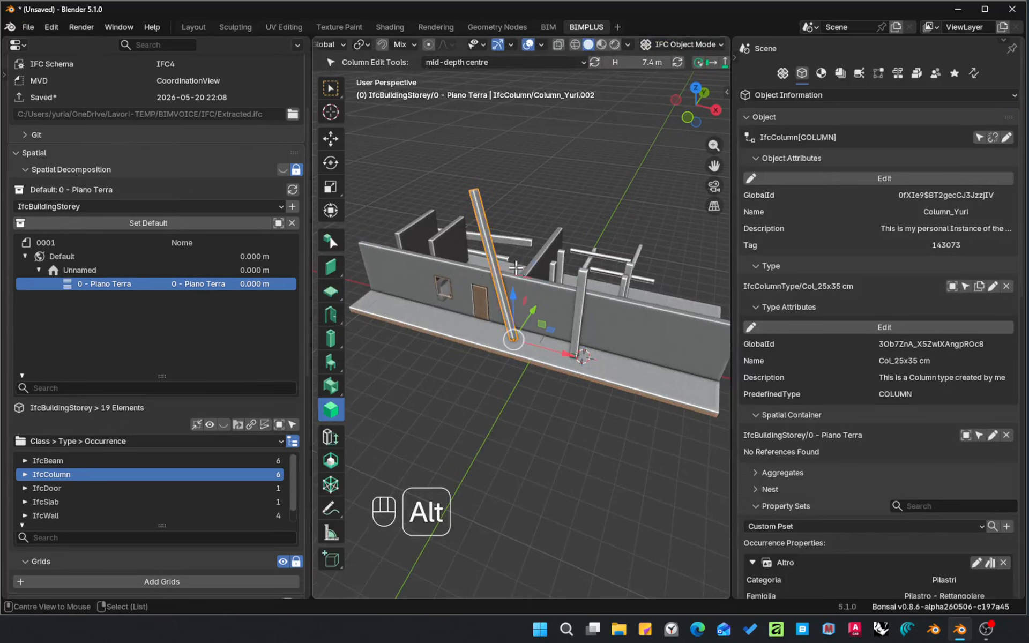
- Straighten the tilted column by moving its axis's upper end point horizontally, snapped directly above the base point, and finish axis editing
{"action": "key", "text": "alt+e"}
{"action": "key", "text": "g"}
{"action": "key", "text": "shift+z"}
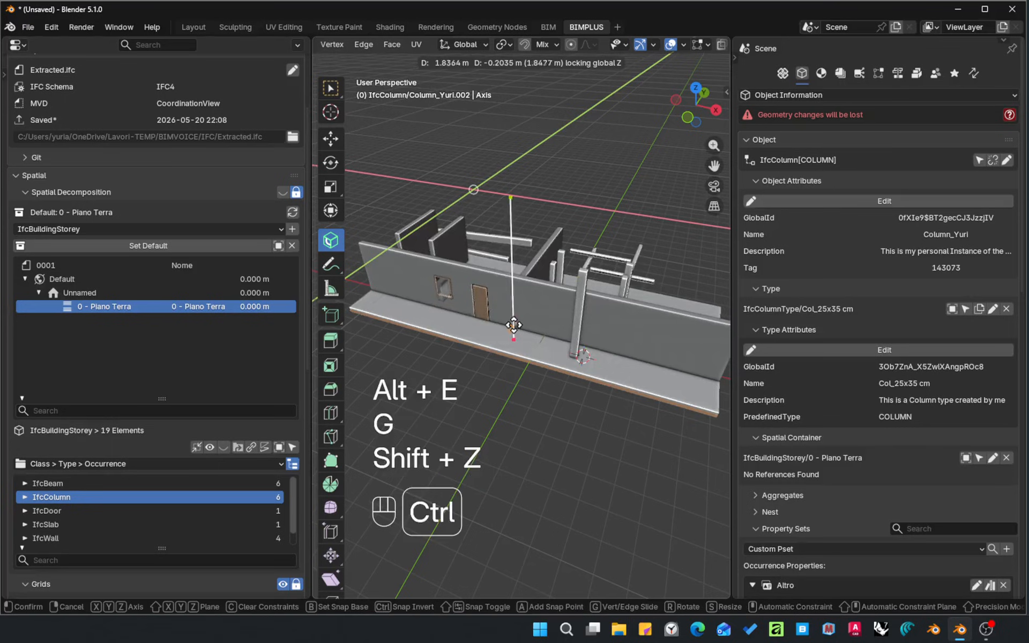
{"action": "left_click", "coordinate": [513, 340], "text": "ctrl"}
{"action": "middle_click_drag", "start_coordinate": [544, 256], "coordinate": [558, 258]}
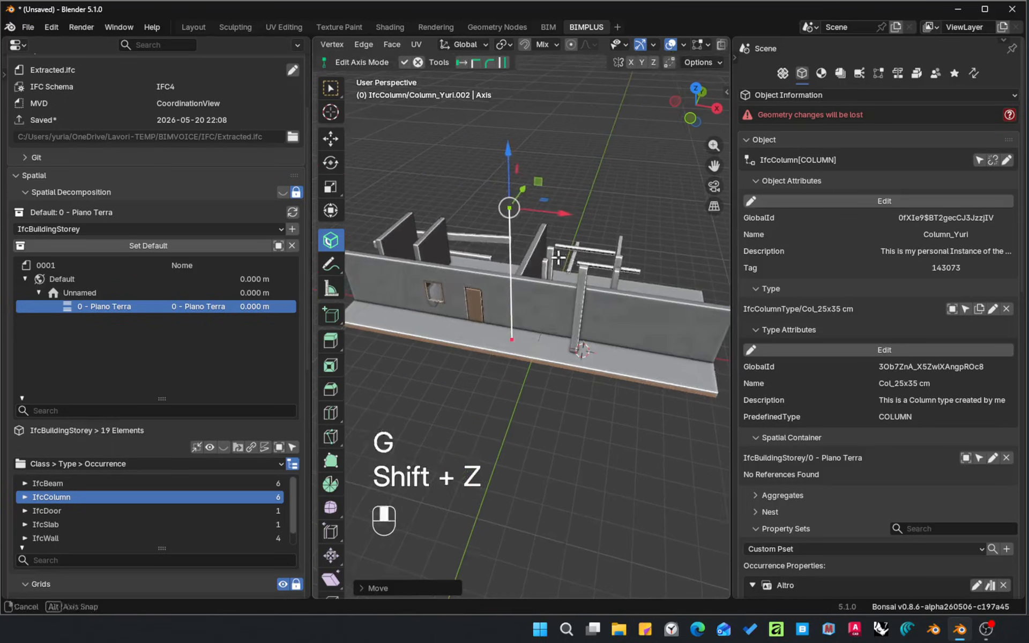
{"action": "key", "text": "Tab"}
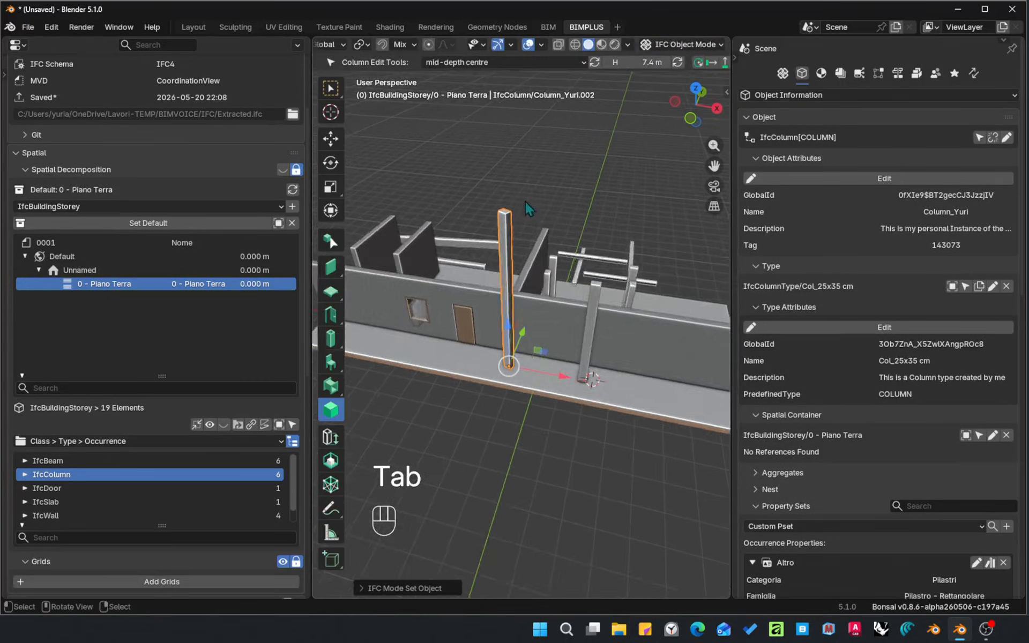
- Set the straightened column's height to 3 m and apply it
{"action": "middle_click_drag", "start_coordinate": [528, 210], "coordinate": [542, 206]}
{"action": "left_click", "coordinate": [651, 63]}
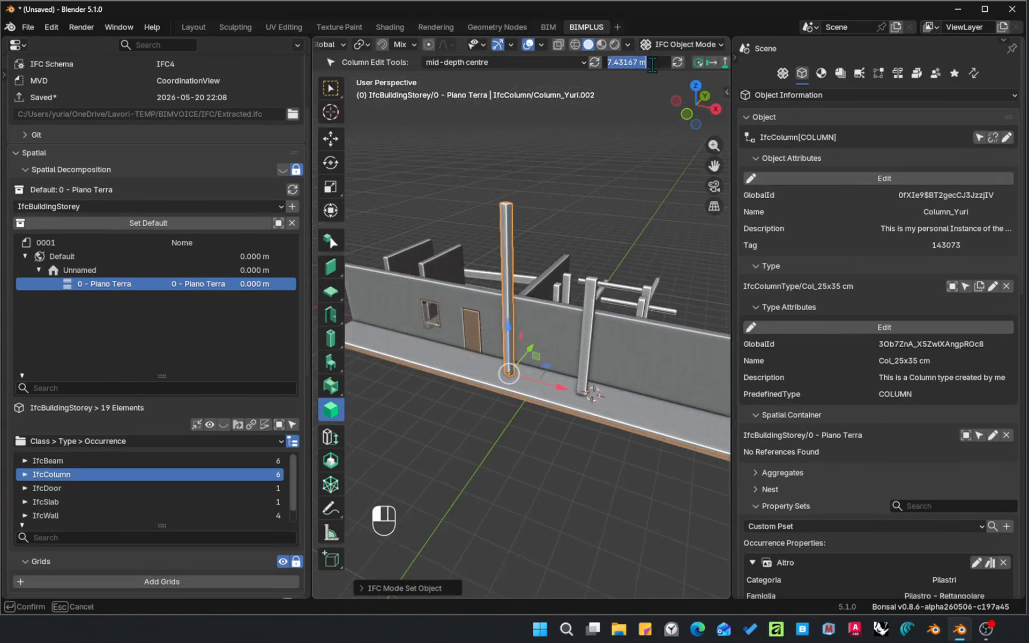
{"action": "type", "text": "3"}
{"action": "key", "text": "Return"}
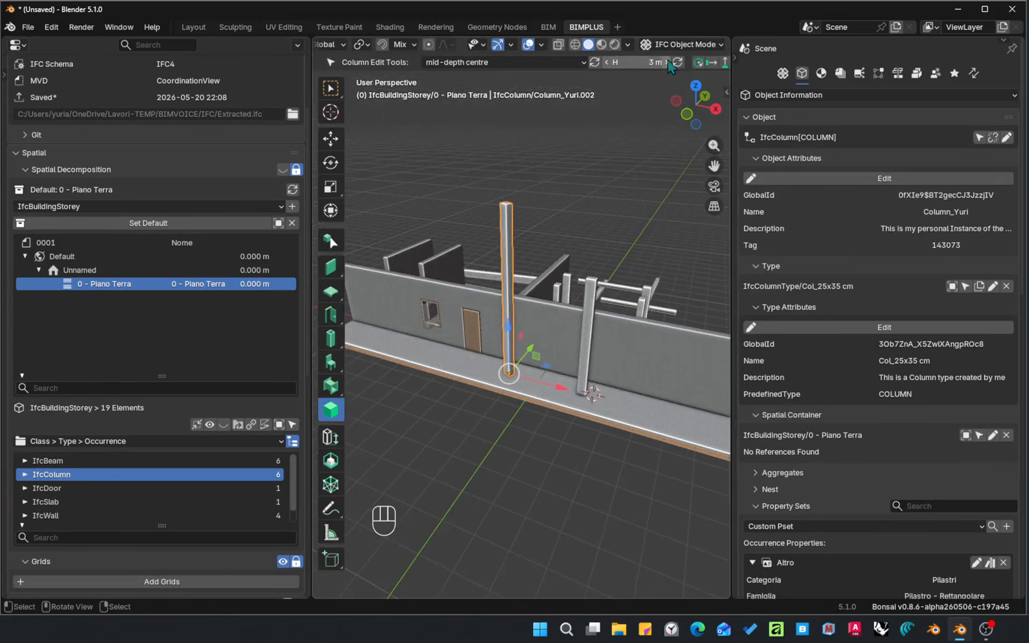
{"action": "left_click", "coordinate": [678, 62]}
- Select the neighbouring taller front column instead and save the IFC project
{"action": "middle_click_drag", "start_coordinate": [643, 268], "coordinate": [544, 294]}
{"action": "key", "text": "alt+a"}
{"action": "left_click", "coordinate": [549, 306]}
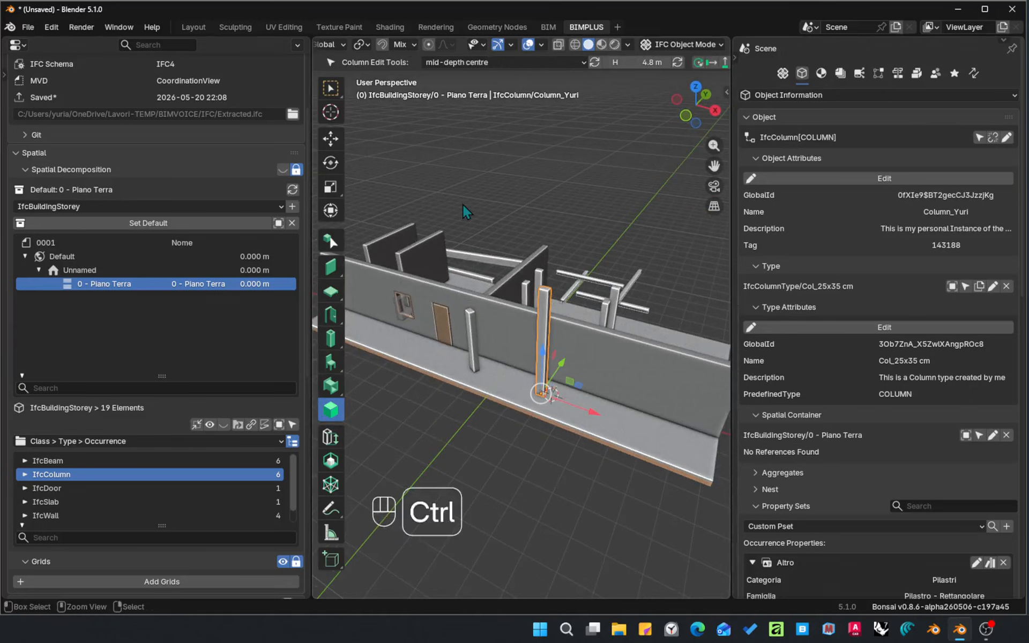
{"action": "key", "text": "ctrl+s"}
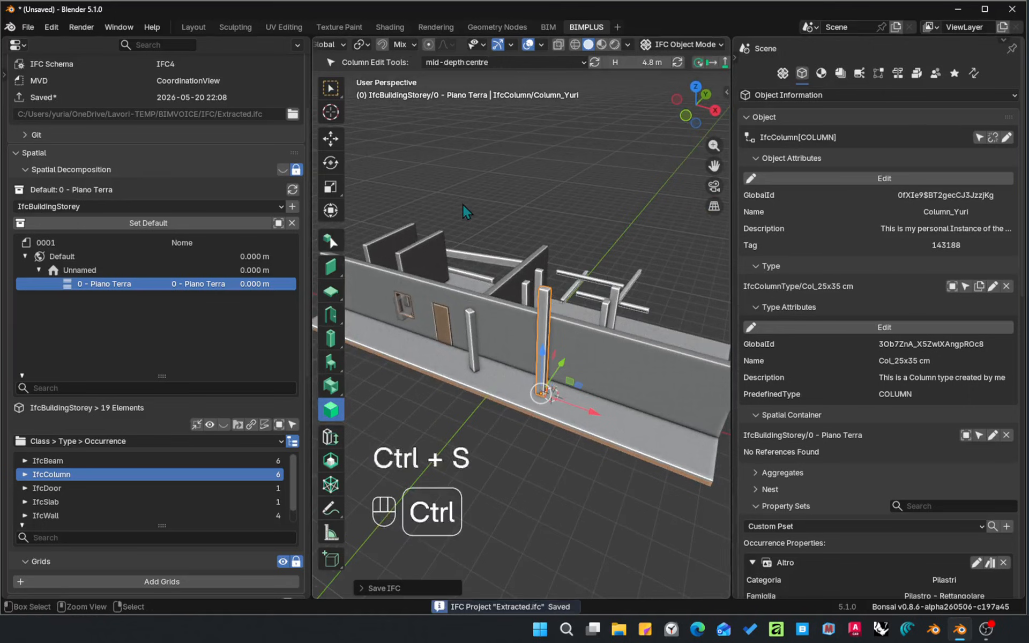
- Review the selected column's geometry, material and profile settings, and close the named profiles list
{"action": "left_click", "coordinate": [821, 73]}
{"action": "scroll", "coordinate": [884, 182], "scroll_direction": "down", "scroll_amount": 10}
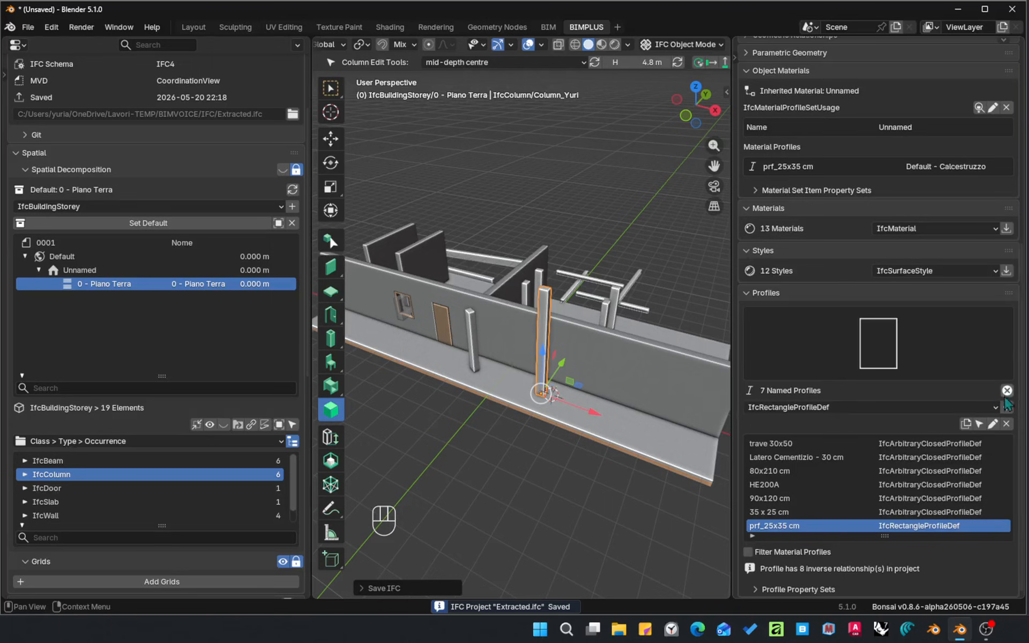
{"action": "scroll", "coordinate": [965, 355], "scroll_direction": "up", "scroll_amount": 8}
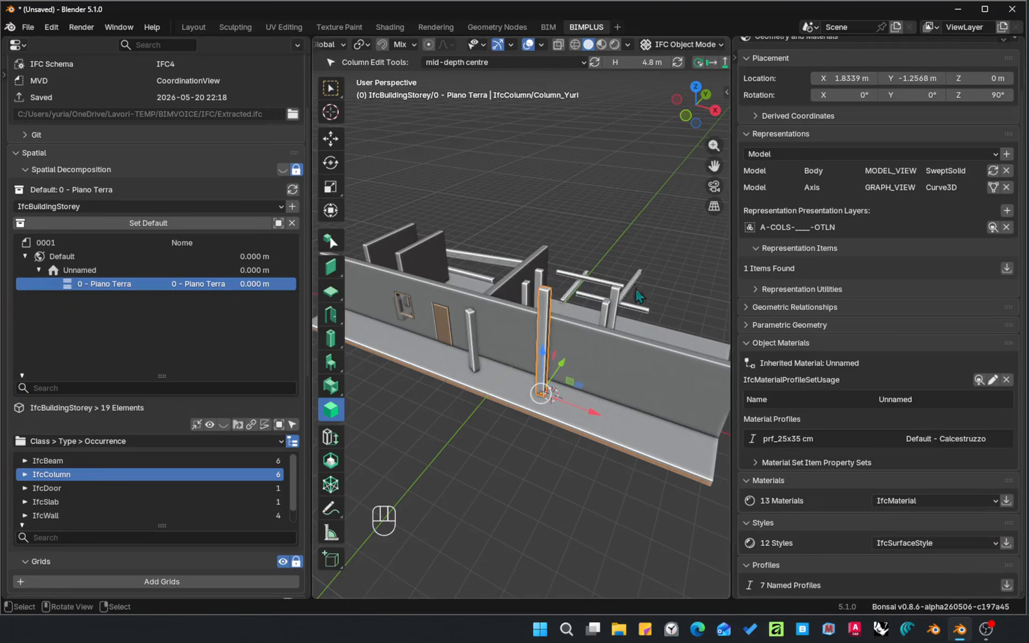
{"action": "middle_click_drag", "start_coordinate": [640, 295], "coordinate": [625, 290]}
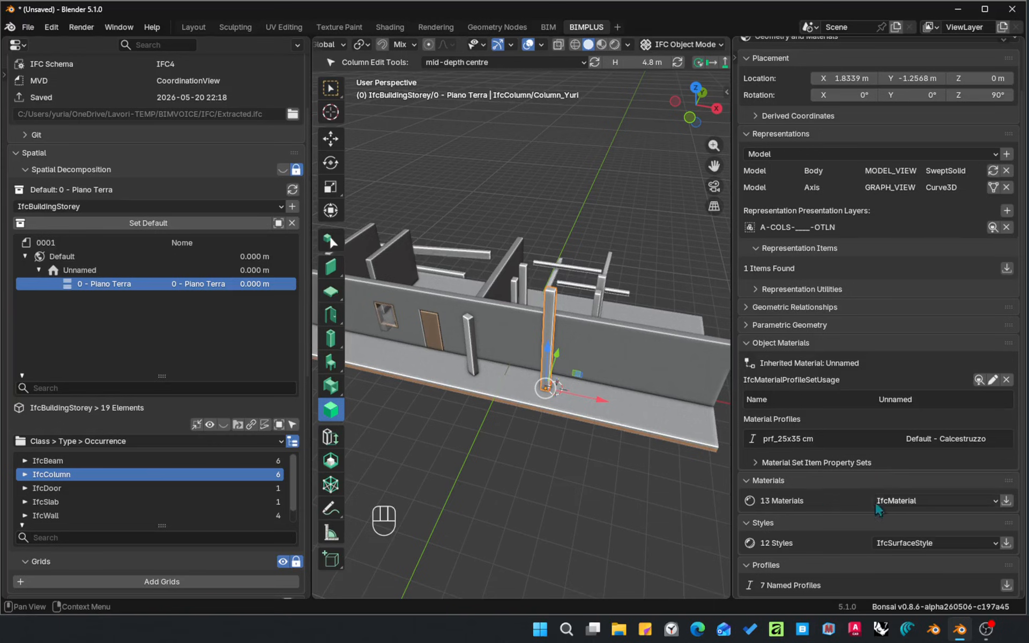
- Load the project's surface styles and start a new IfcSurfaceStyleShading style named st_Green
{"action": "left_click", "coordinate": [1007, 543]}
{"action": "scroll", "coordinate": [1007, 543], "scroll_direction": "down", "scroll_amount": 5}
{"action": "left_click", "coordinate": [924, 396]}
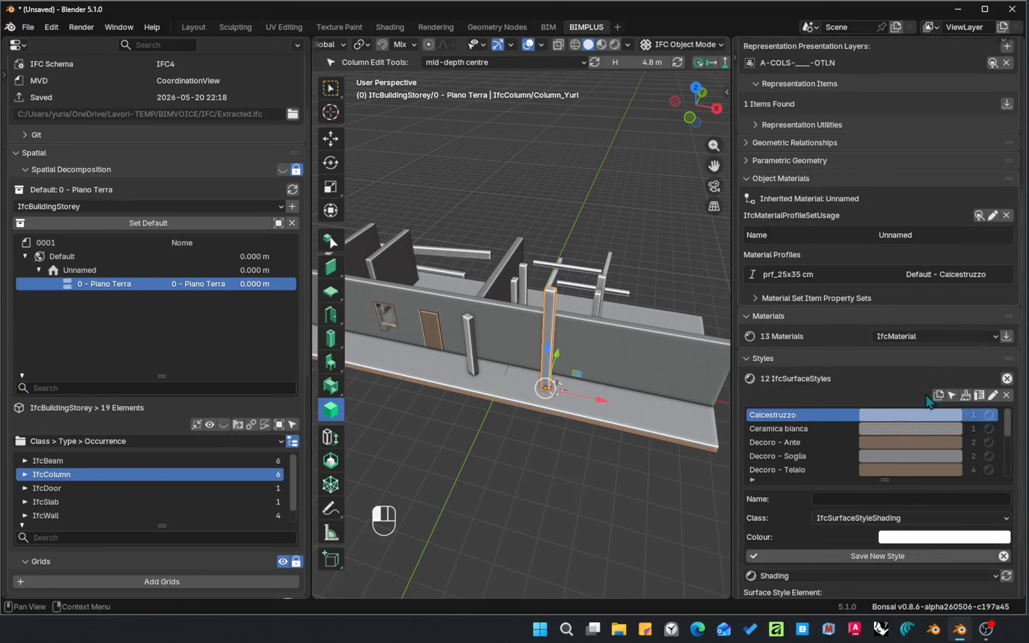
{"action": "scroll", "coordinate": [873, 444], "scroll_direction": "down", "scroll_amount": 1}
{"action": "left_click", "coordinate": [843, 499]}
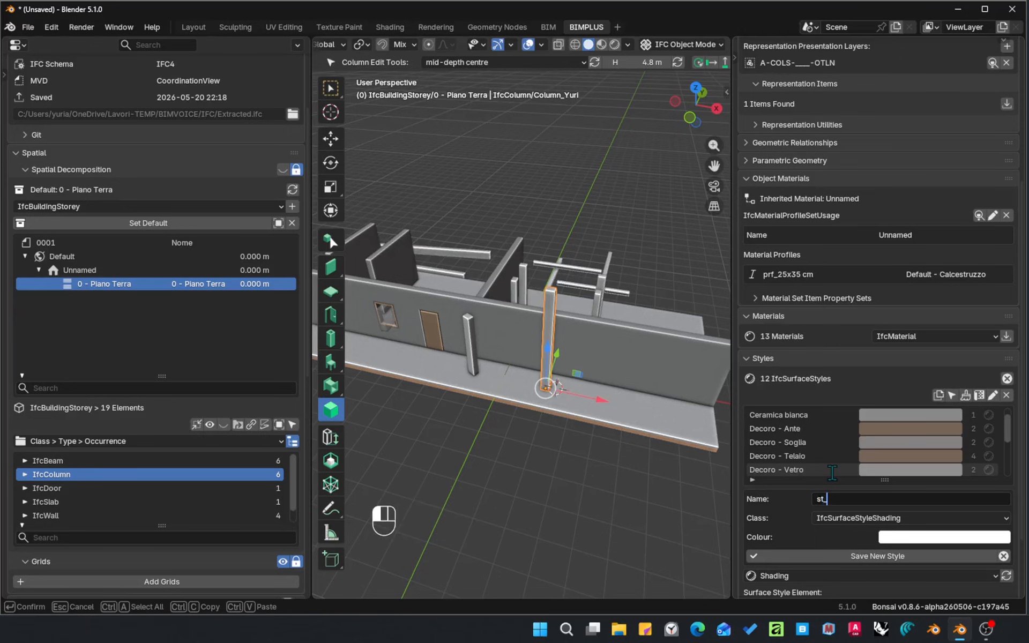
{"action": "type", "text": "Green"}
{"action": "key", "text": "Return"}
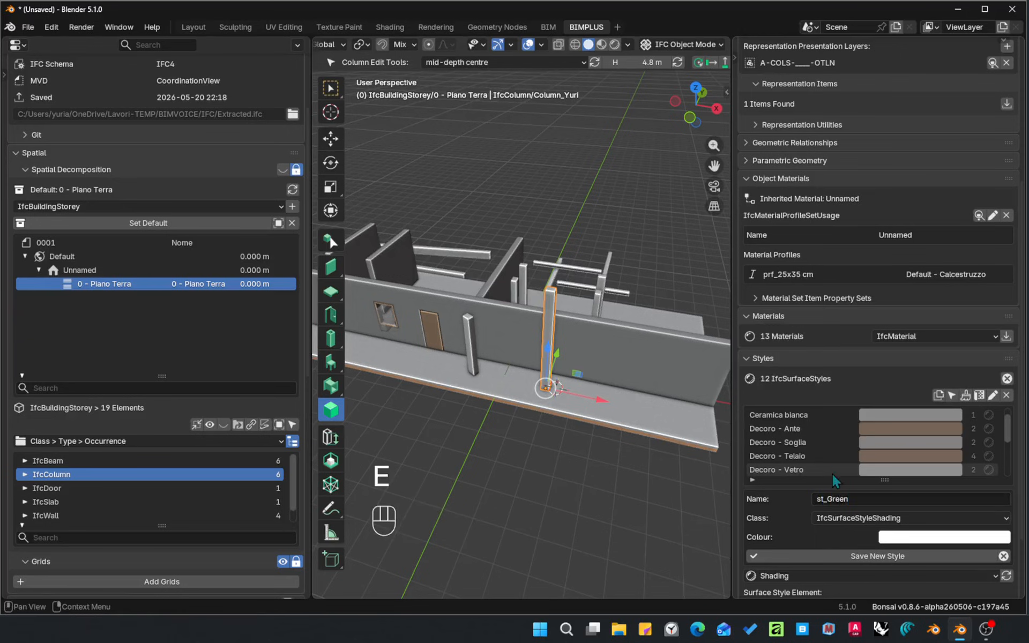
- Pick the shading colour for the st_Green style and save the new style
{"action": "left_click", "coordinate": [908, 537]}
{"action": "left_click_drag", "start_coordinate": [908, 347], "coordinate": [890, 340]}
{"action": "left_click", "coordinate": [887, 558]}
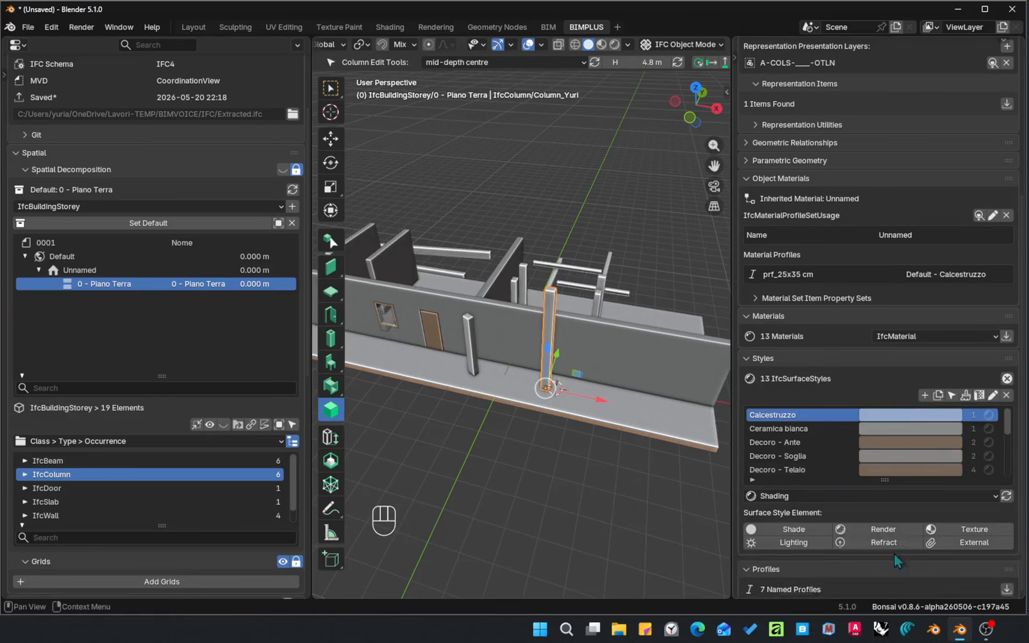
- Load the project's materials list and start adding a new material named DONE IT
{"action": "left_click", "coordinate": [1007, 338]}
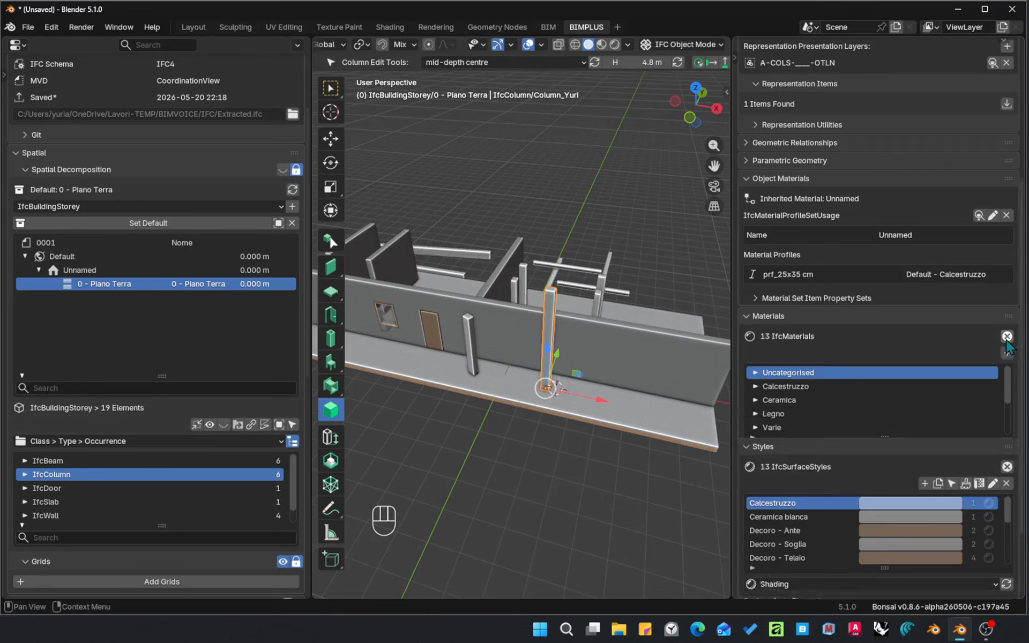
{"action": "left_click", "coordinate": [1006, 354]}
{"action": "left_click", "coordinate": [933, 356]}
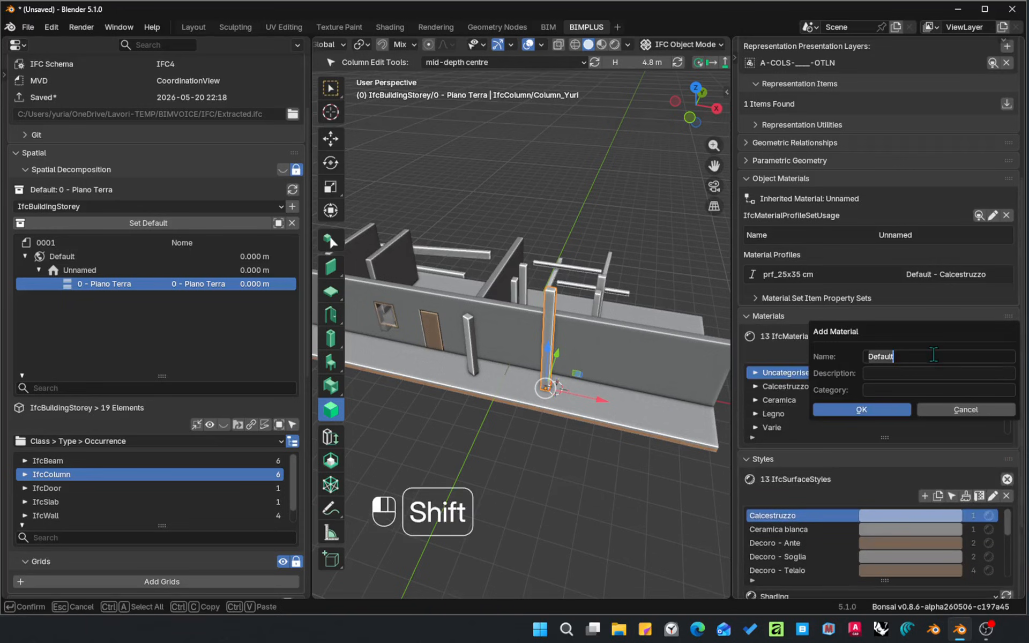
{"action": "type", "text": "DONE"}
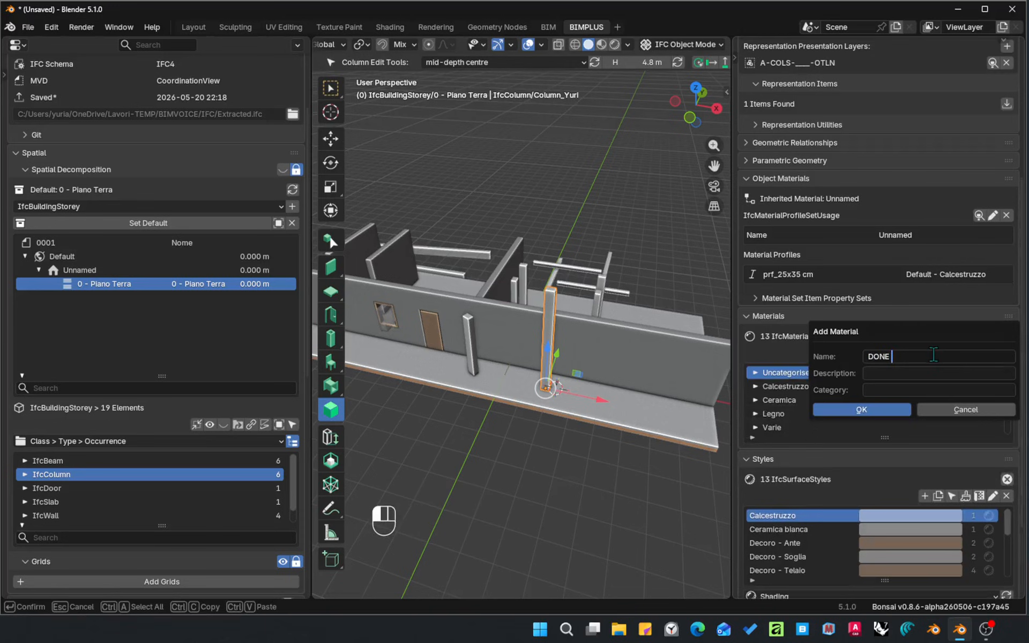
{"action": "type", "text": " IT"}
- Enter "This is a correct object" as the new material's description
{"action": "key", "text": "Tab"}
{"action": "type", "text": "Thi"}
{"action": "key", "text": "BackSpace"}
{"action": "key", "text": "BackSpace"}
{"action": "key", "text": "BackSpace"}
{"action": "key", "text": "BackSpace"}
{"action": "key", "text": "BackSpace"}
{"action": "key", "text": "BackSpace"}
{"action": "key", "text": "BackSpace"}
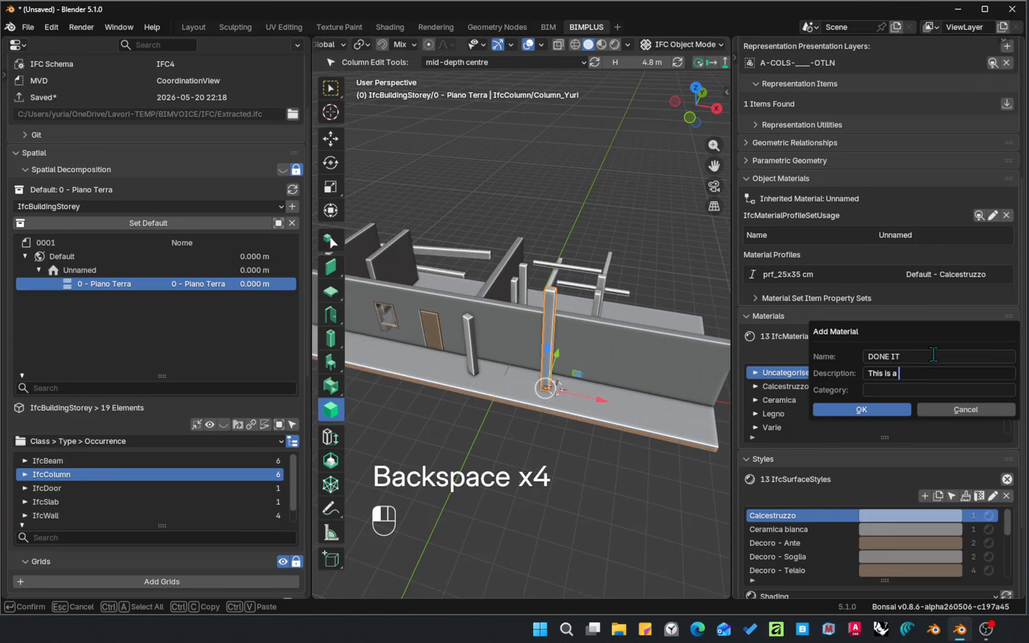
{"action": "type", "text": "rre"}
{"action": "type", "text": "t object"}
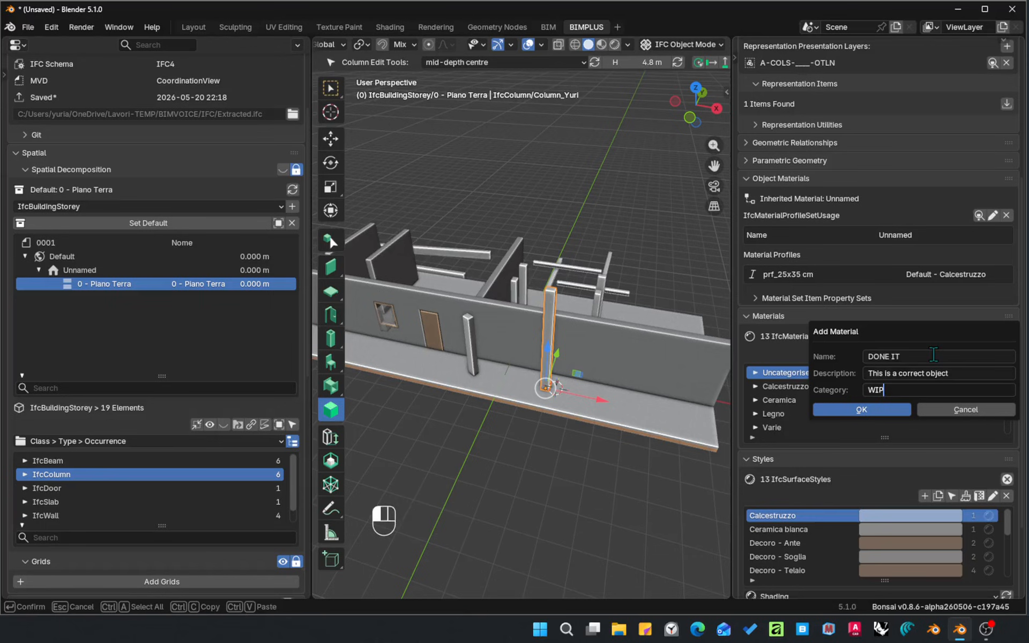
- Set the new material's category to _WIP and create the material
{"action": "key", "text": "Left"}
{"action": "key", "text": "Left"}
{"action": "type", "text": "_"}
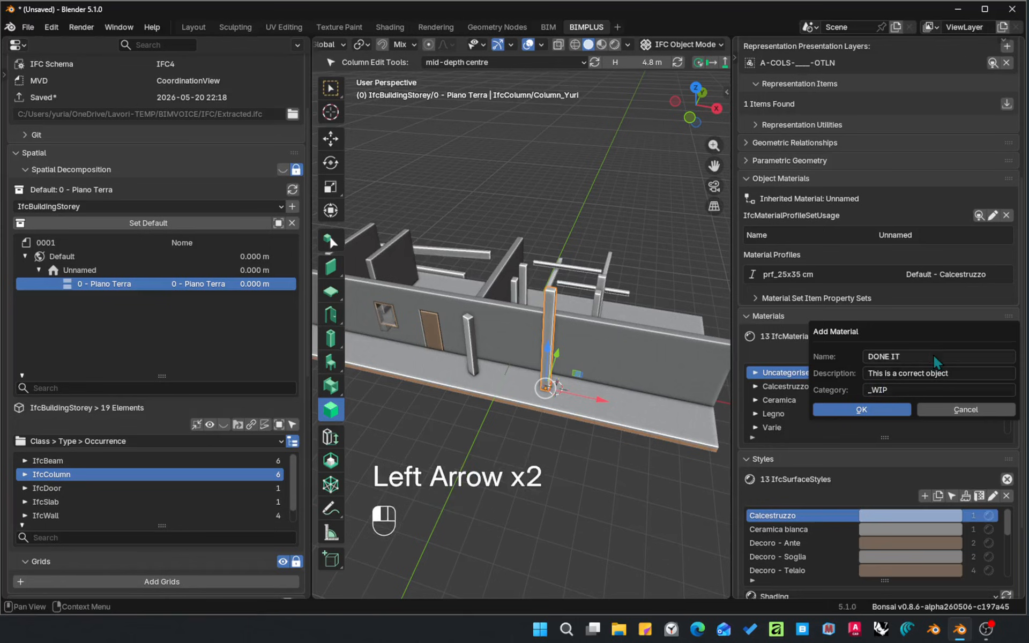
{"action": "left_click", "coordinate": [861, 410]}
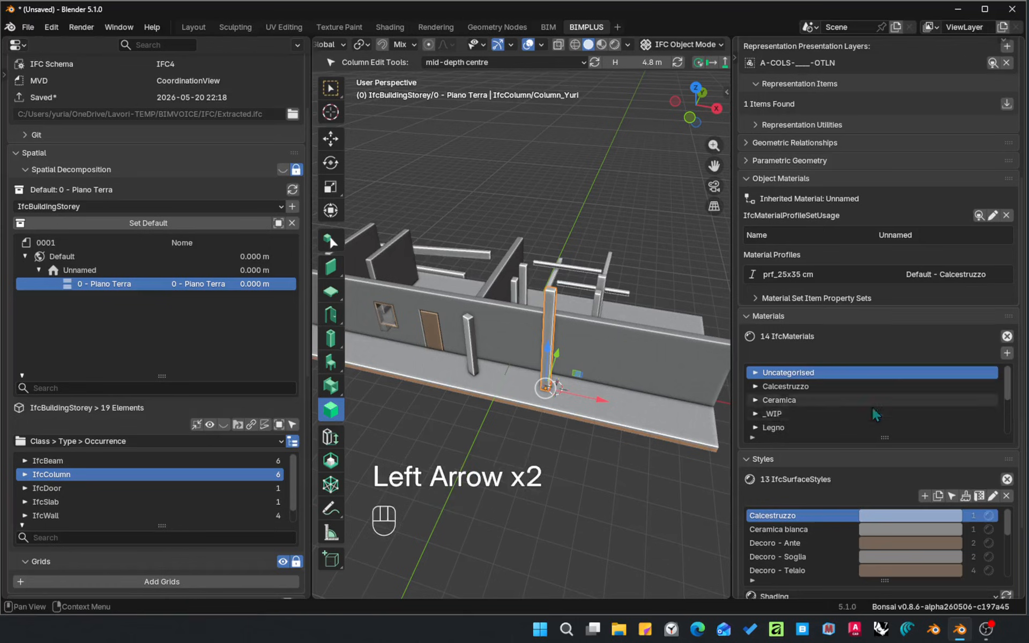
- Assign the st_Green style to the DONE IT material for Model/Body/MODEL_VIEW and close the materials list
{"action": "left_click", "coordinate": [786, 415]}
{"action": "left_click", "coordinate": [802, 428]}
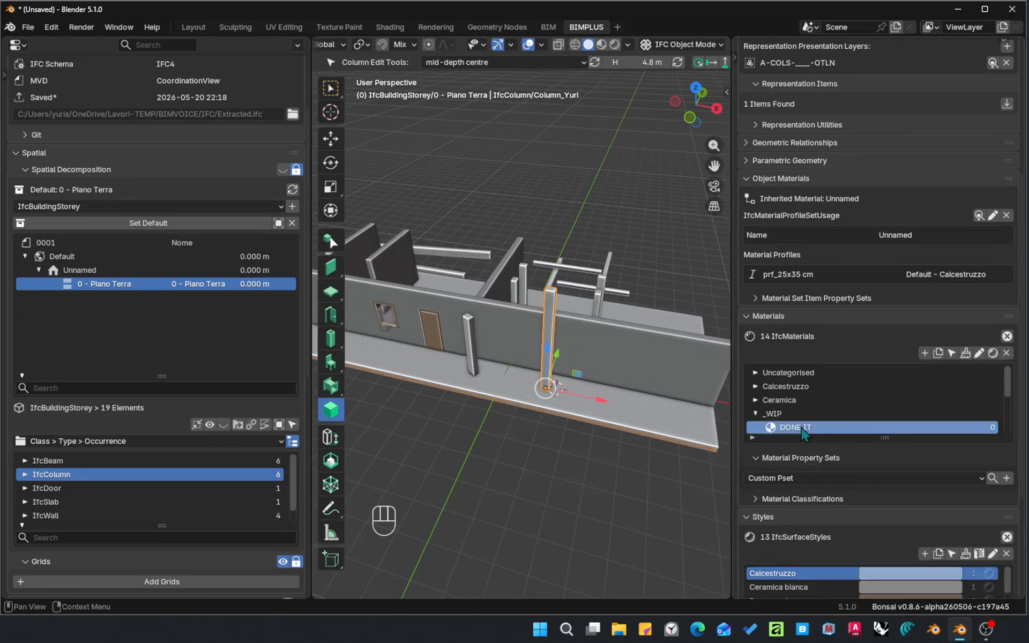
{"action": "scroll", "coordinate": [804, 433], "scroll_direction": "down", "scroll_amount": 1}
{"action": "left_click", "coordinate": [979, 353]}
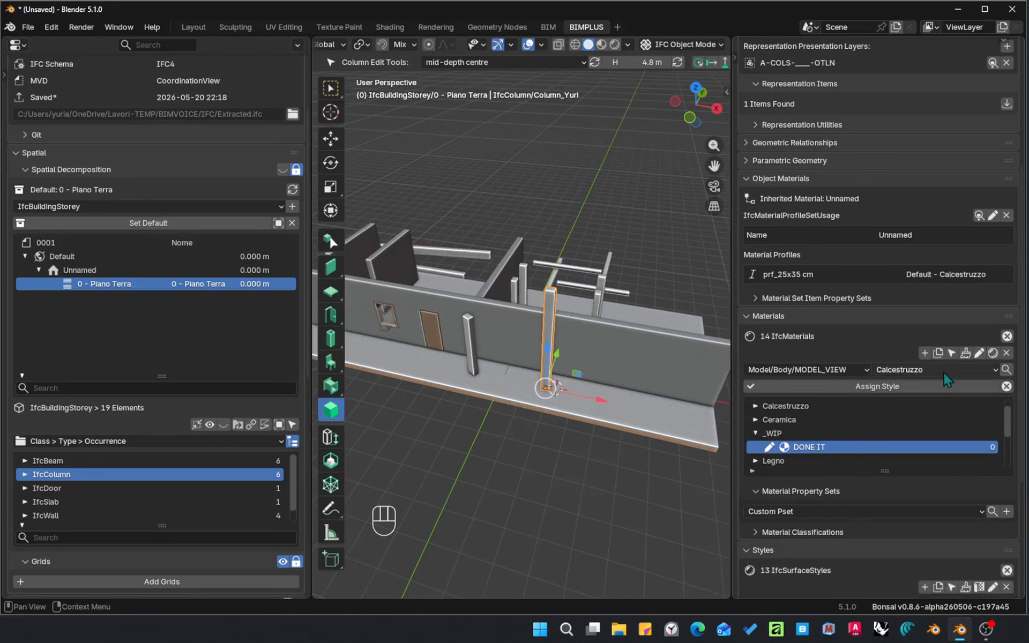
{"action": "left_click", "coordinate": [940, 368]}
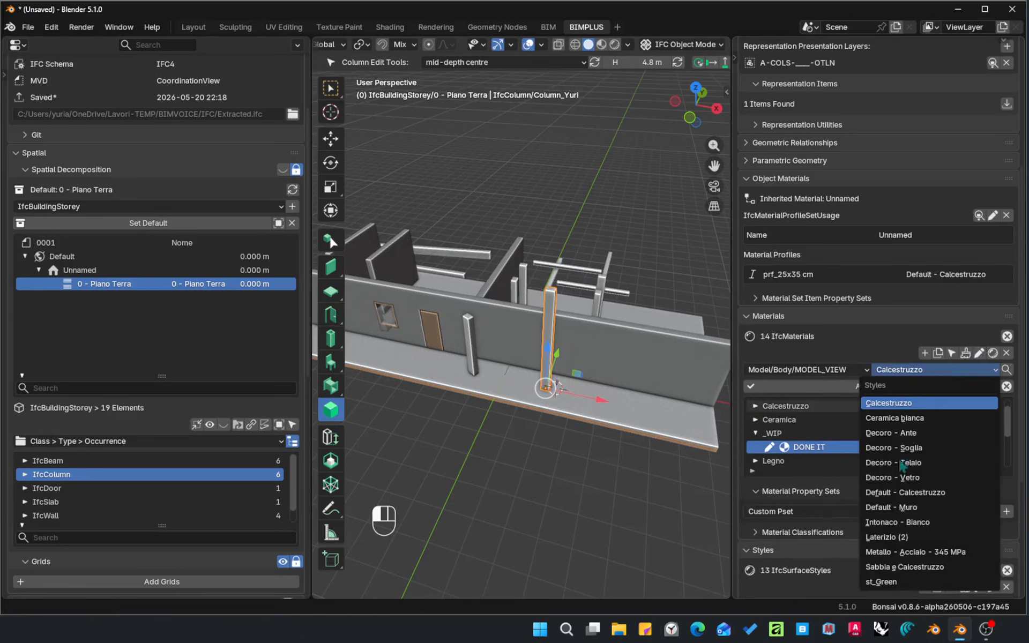
{"action": "left_click", "coordinate": [887, 579]}
{"action": "left_click", "coordinate": [903, 387]}
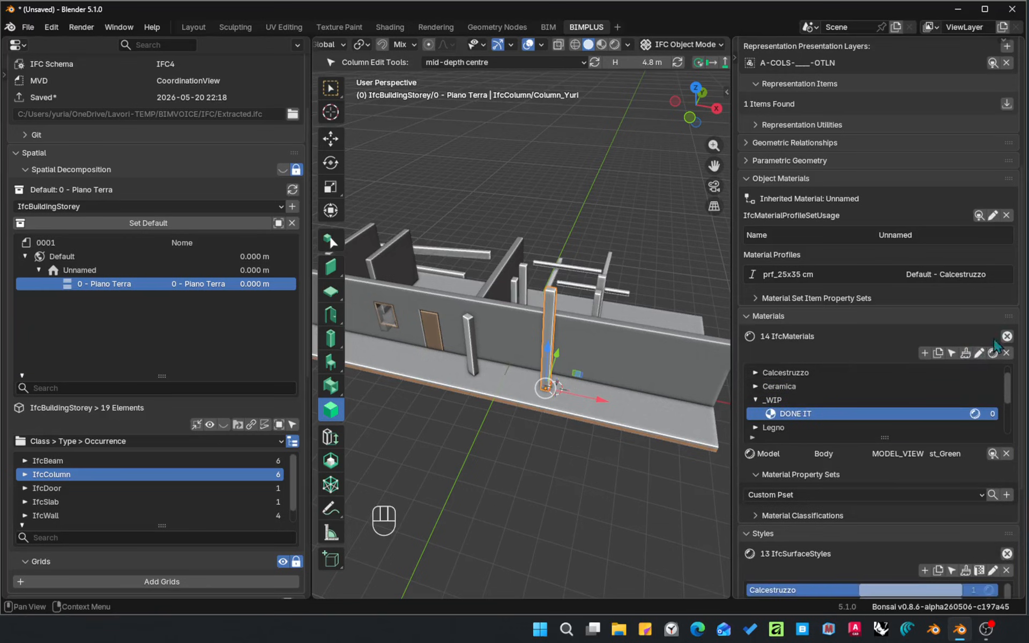
{"action": "left_click", "coordinate": [1008, 337]}
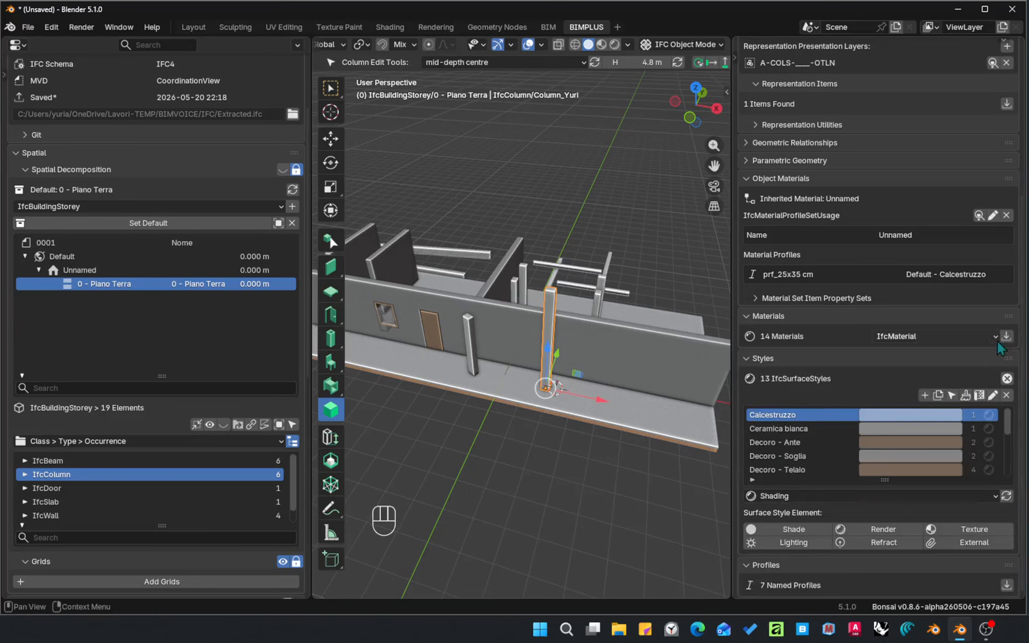
- Select the shorter column behind the front wall and change the material of its prf_25x35 cm profile to DONE IT, saving the changes
{"action": "middle_click_drag", "start_coordinate": [583, 303], "coordinate": [592, 354]}
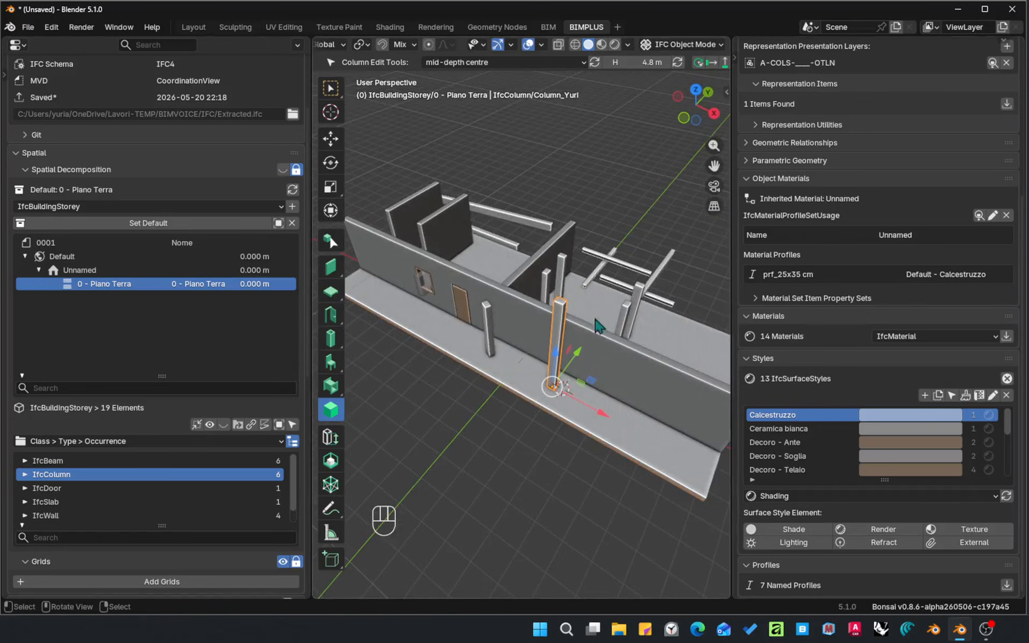
{"action": "left_click", "coordinate": [635, 313]}
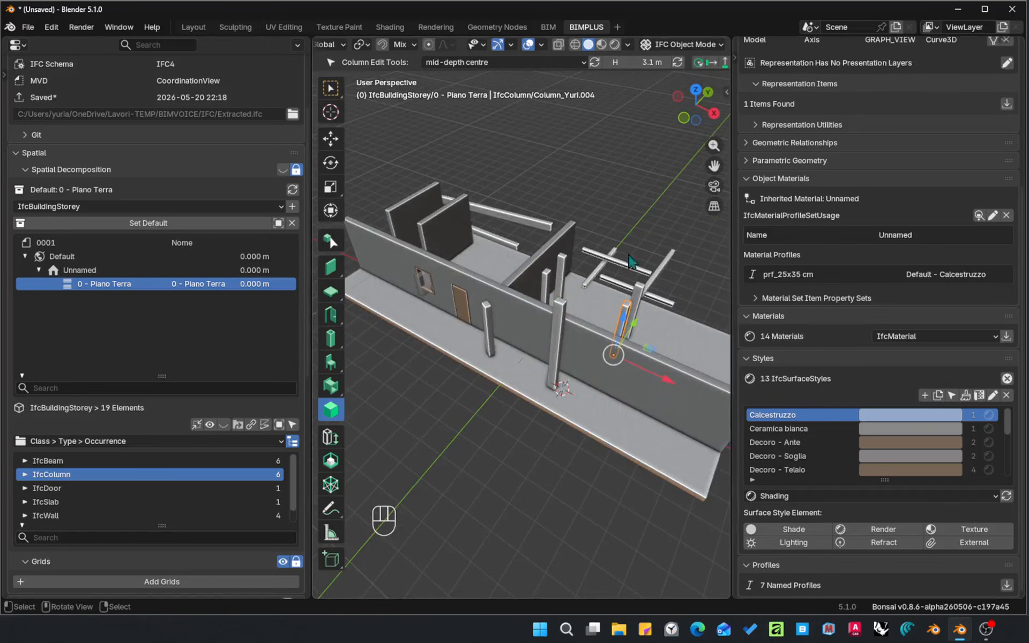
{"action": "middle_click_drag", "start_coordinate": [613, 351], "coordinate": [675, 266]}
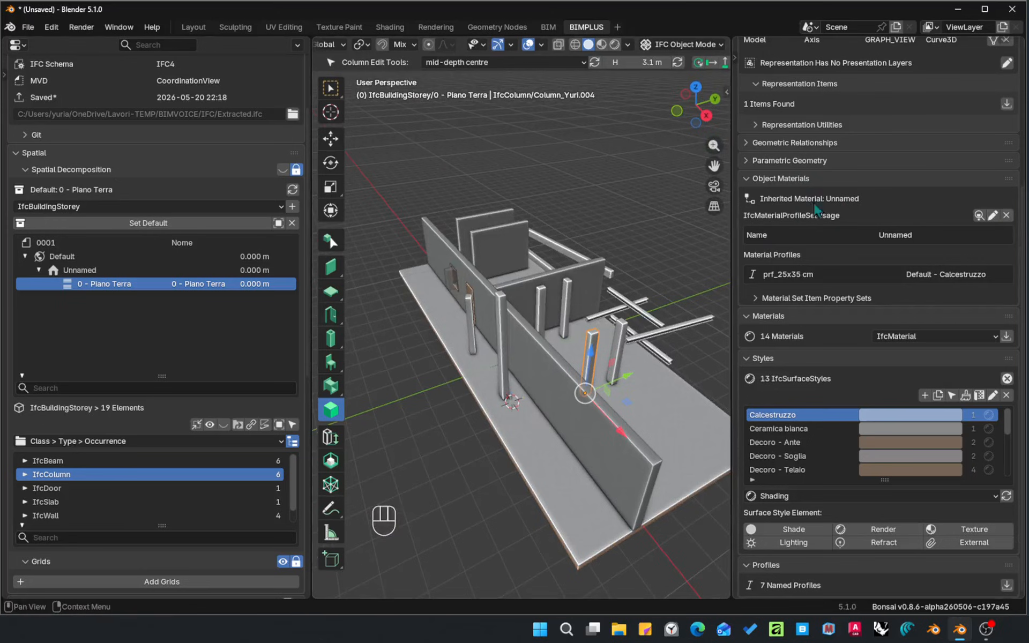
{"action": "left_click", "coordinate": [992, 216]}
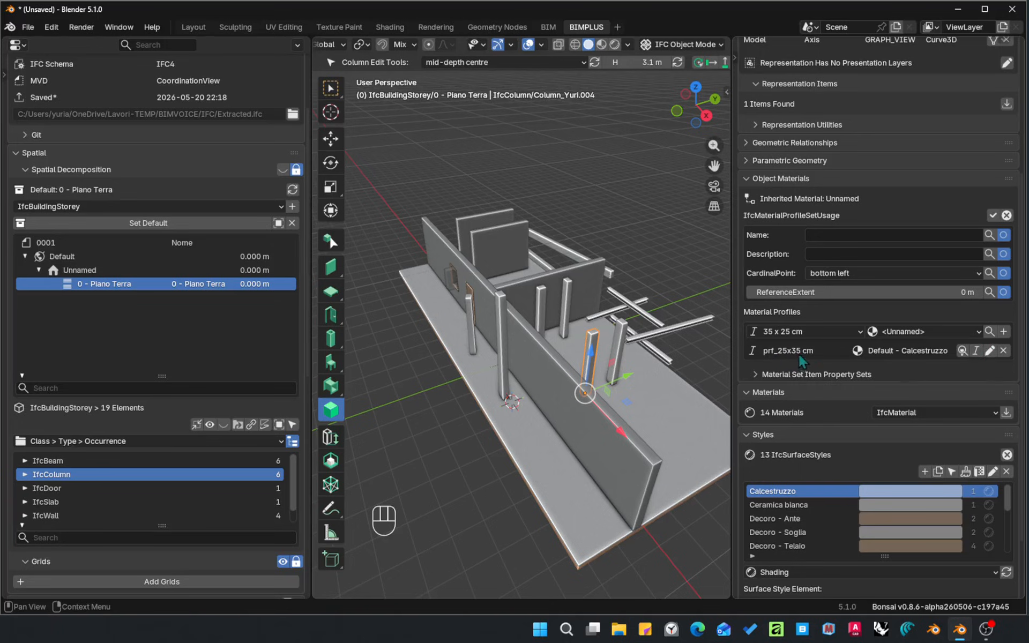
{"action": "left_click", "coordinate": [990, 351]}
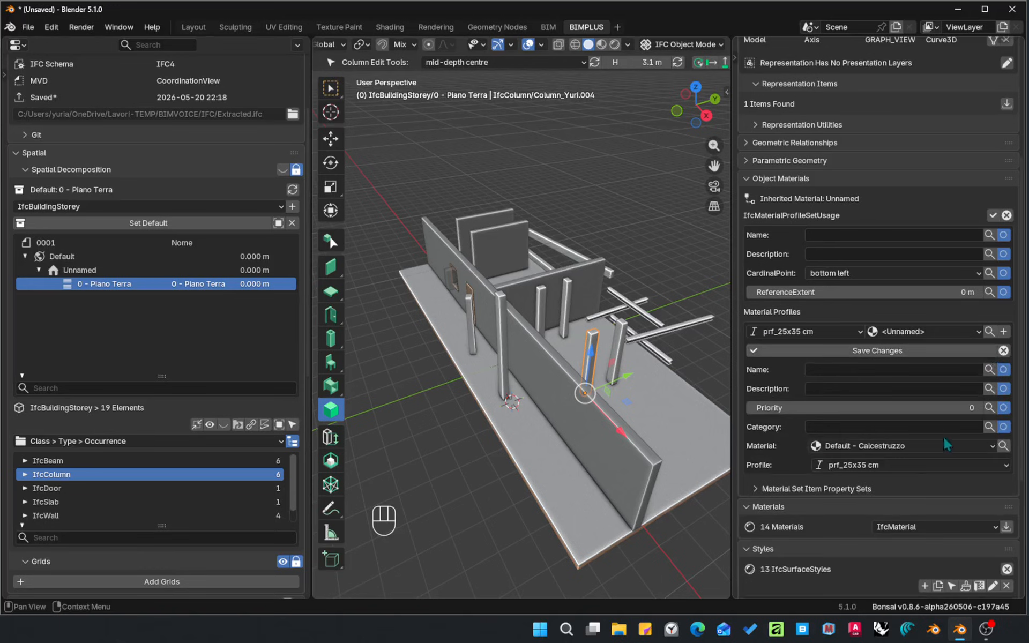
{"action": "left_click", "coordinate": [877, 449]}
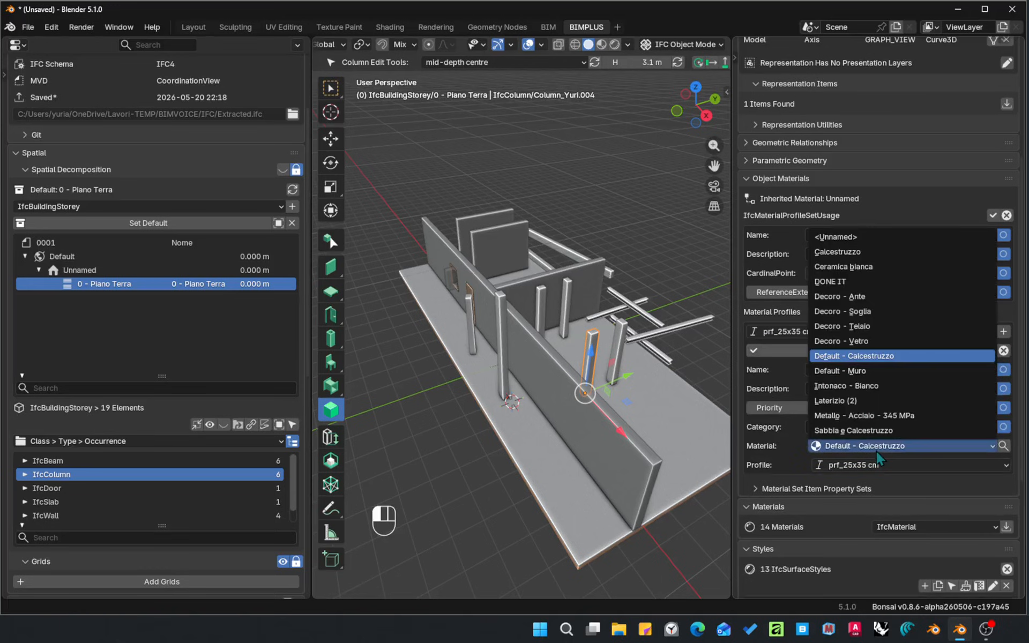
{"action": "left_click", "coordinate": [852, 282]}
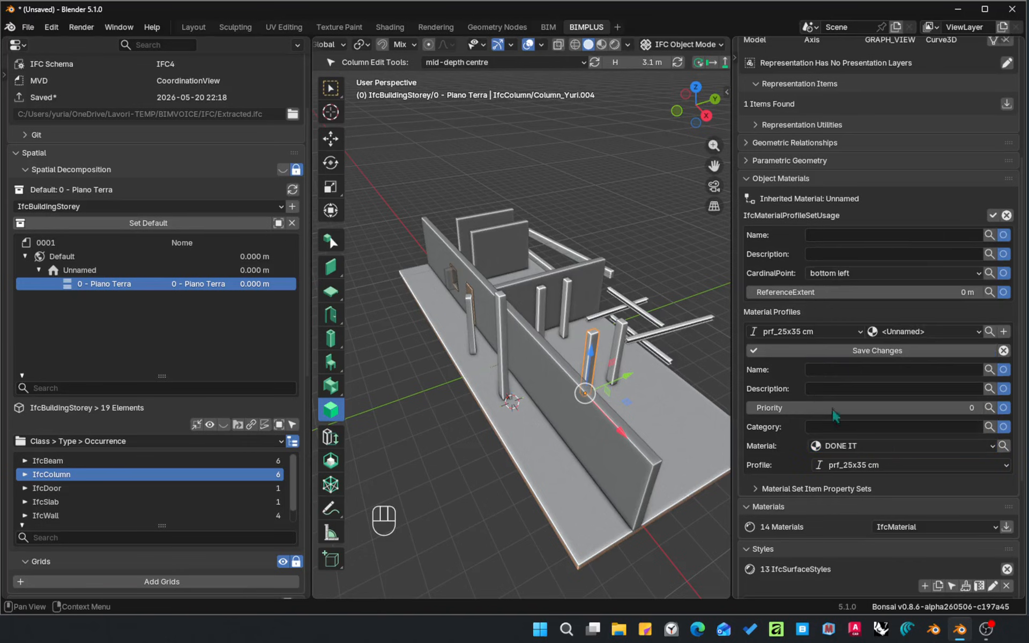
{"action": "left_click", "coordinate": [898, 352]}
{"action": "left_click", "coordinate": [994, 216]}
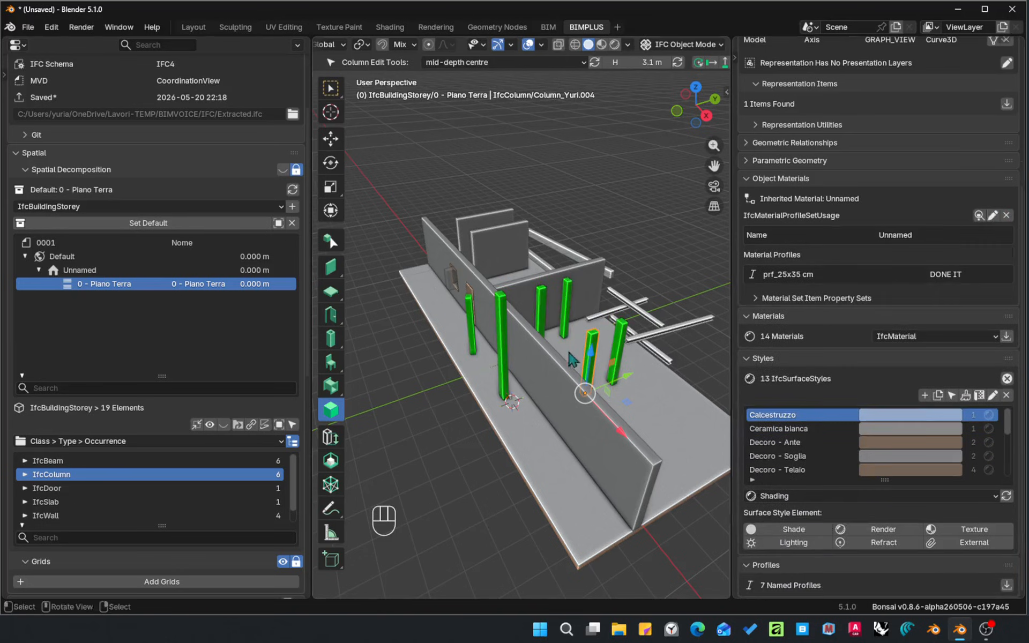
- Save the IFC project and deselect everything
{"action": "middle_click_drag", "start_coordinate": [499, 442], "coordinate": [548, 397]}
{"action": "key", "text": "ctrl+s"}
{"action": "middle_click_drag", "start_coordinate": [570, 327], "coordinate": [539, 346]}
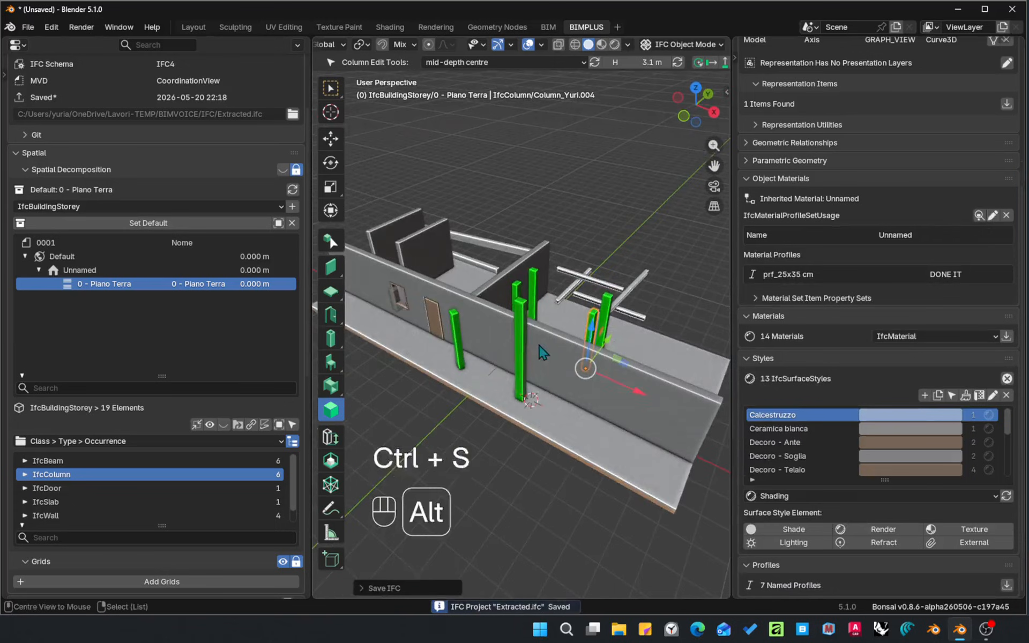
{"action": "key", "text": "alt+a"}
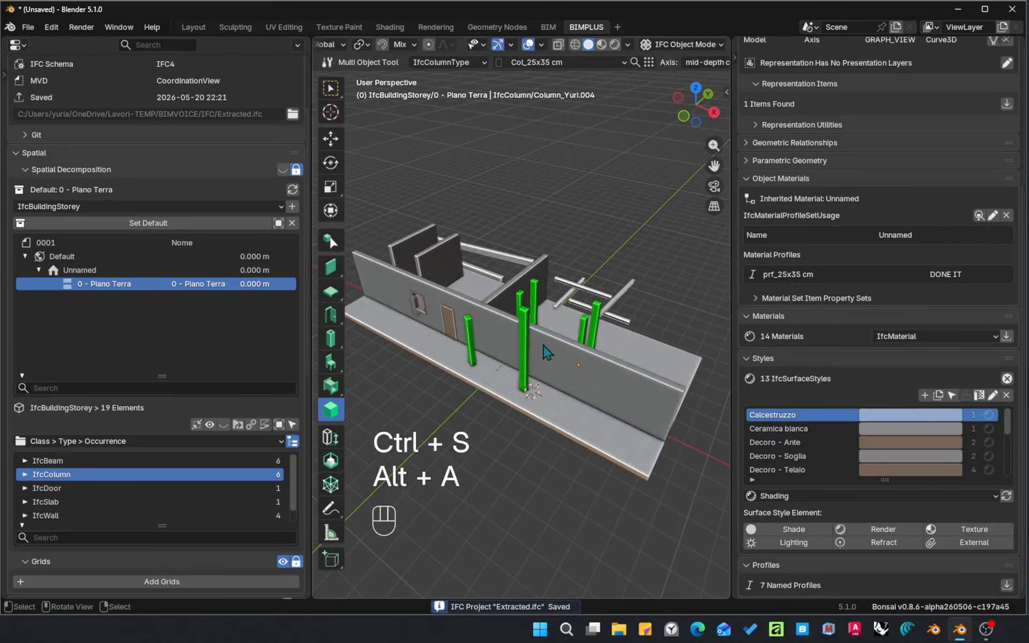
- Examine a rear HE200A beam's extruded body and profile in the editing modes, returning to object mode with nothing selected
{"action": "left_click", "coordinate": [591, 288]}
{"action": "scroll", "coordinate": [589, 288], "scroll_direction": "up", "scroll_amount": 8}
{"action": "middle_click_drag", "start_coordinate": [589, 288], "coordinate": [497, 304]}
{"action": "scroll", "coordinate": [532, 283], "scroll_direction": "down", "scroll_amount": 3}
{"action": "key", "text": "Tab"}
{"action": "key", "text": "Tab"}
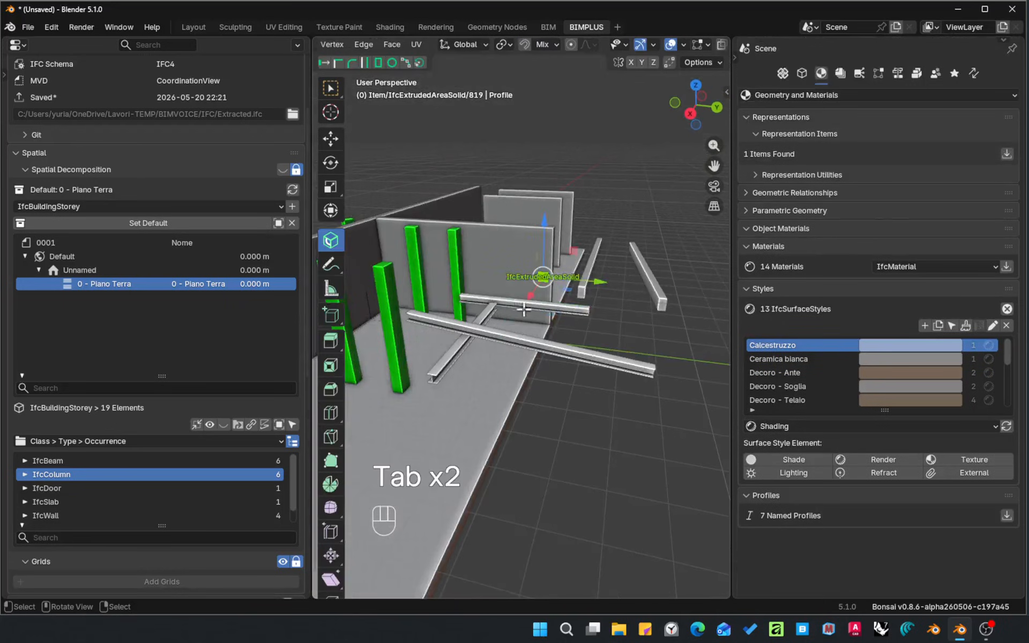
{"action": "key", "text": "Tab"}
{"action": "key", "text": "Tab"}
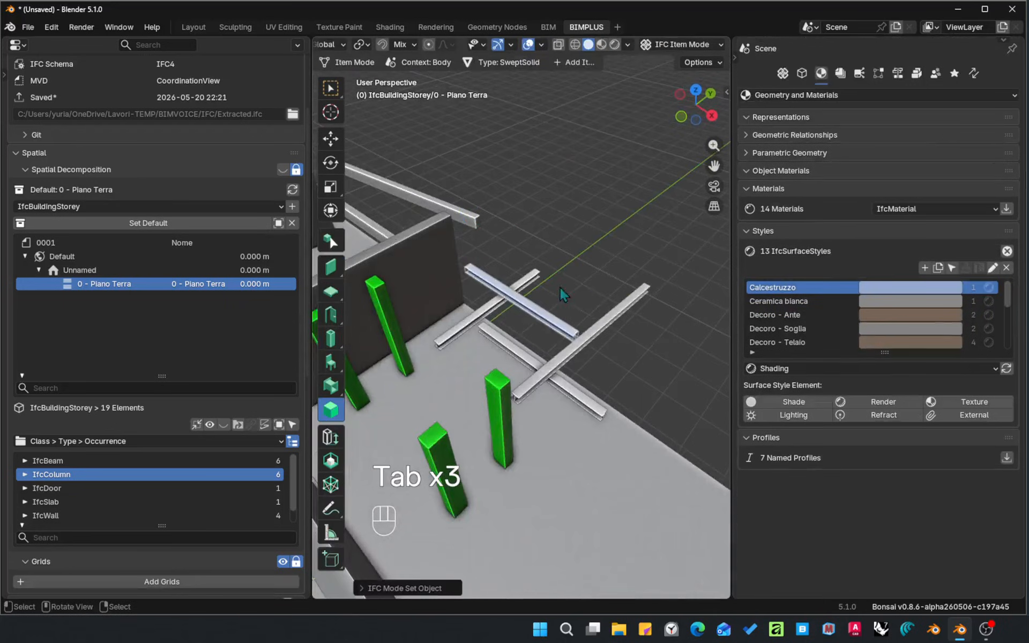
{"action": "middle_click_drag", "start_coordinate": [552, 299], "coordinate": [644, 286]}
{"action": "key", "text": "alt+a"}
{"action": "scroll", "coordinate": [629, 278], "scroll_direction": "down", "scroll_amount": 4}
{"action": "middle_click_drag", "start_coordinate": [645, 286], "coordinate": [617, 292]}
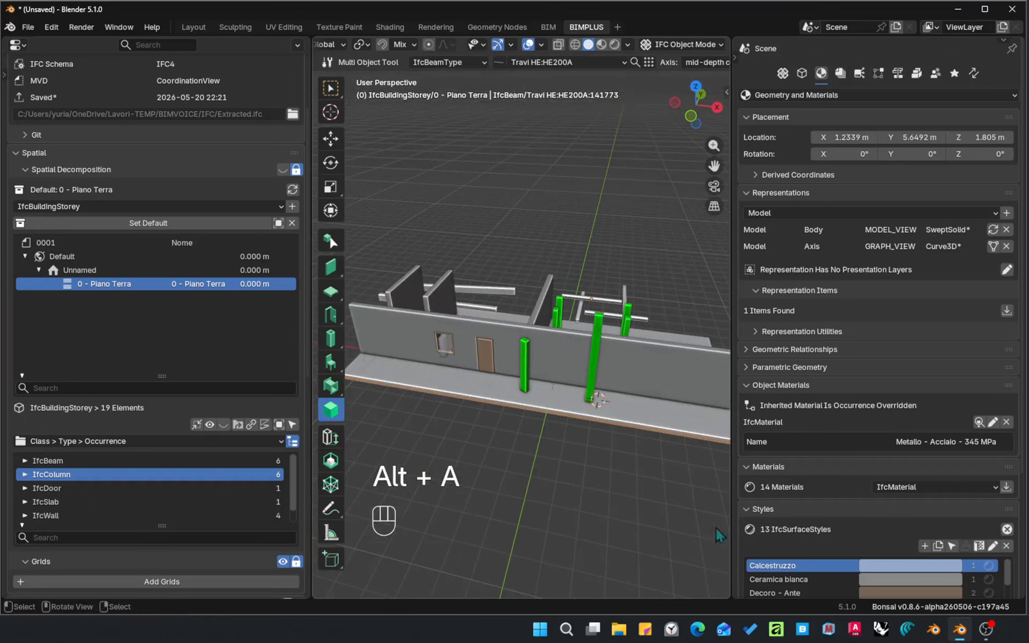